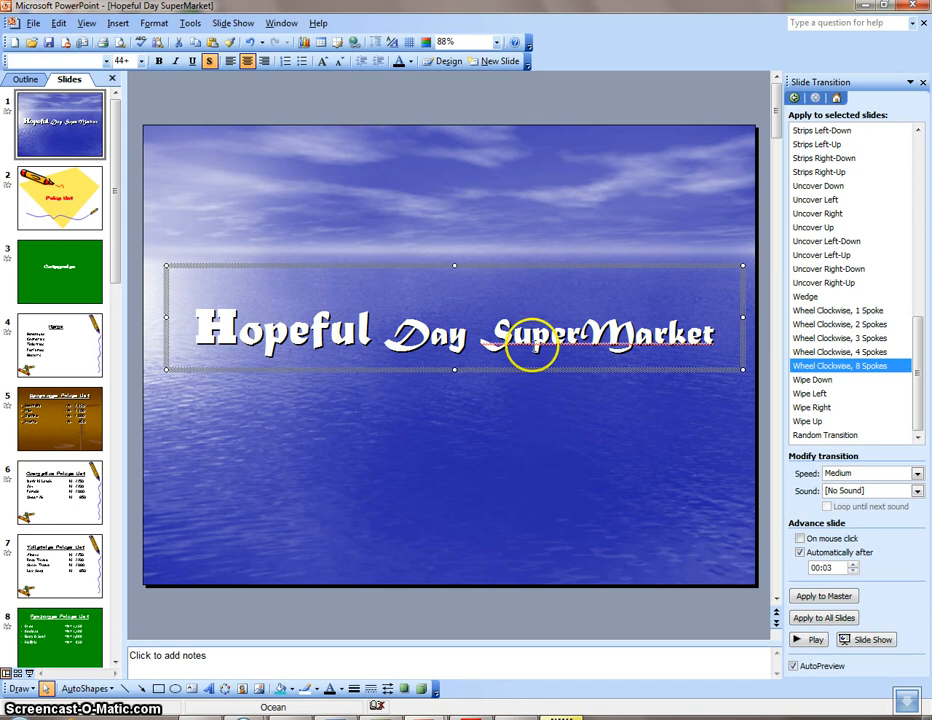
pyautogui.moveTo(197, 329); pyautogui.dragTo(377, 328)
pyautogui.click(372, 329)
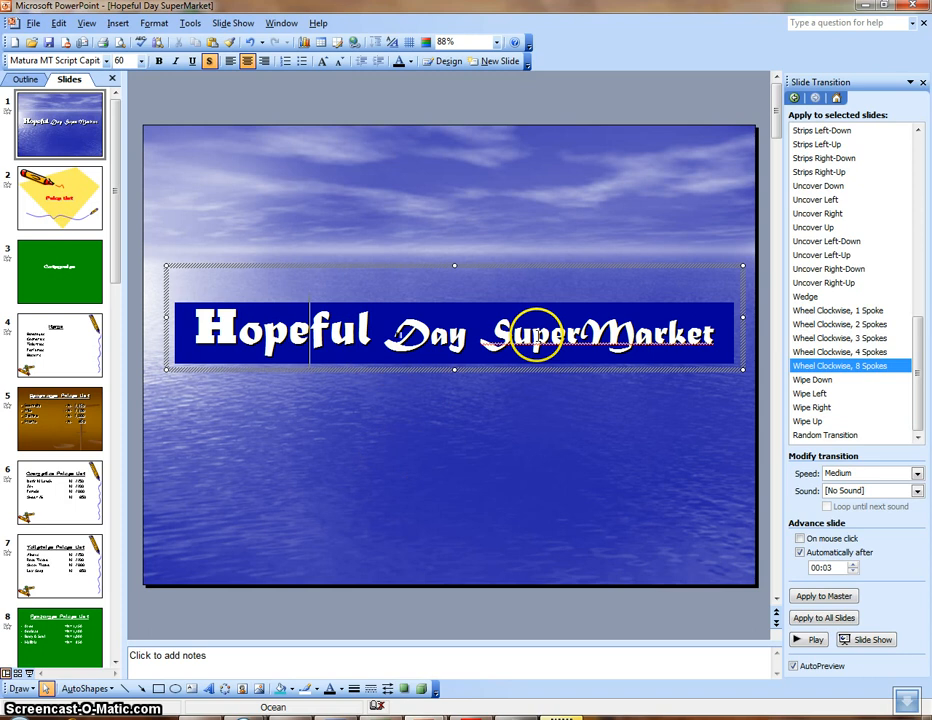
pyautogui.click(569, 265)
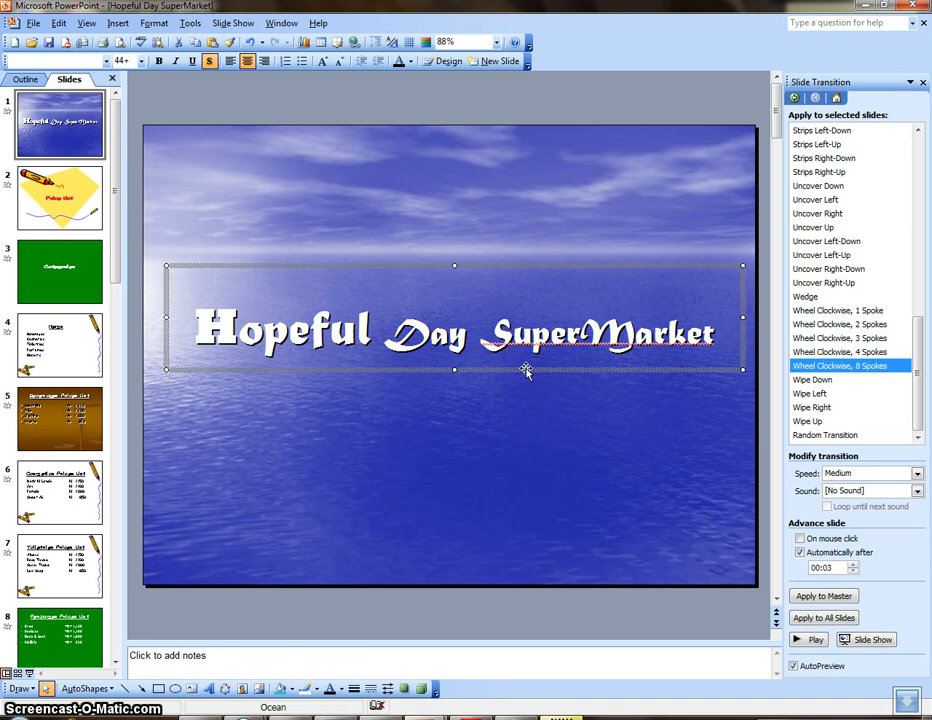
pyautogui.click(526, 243)
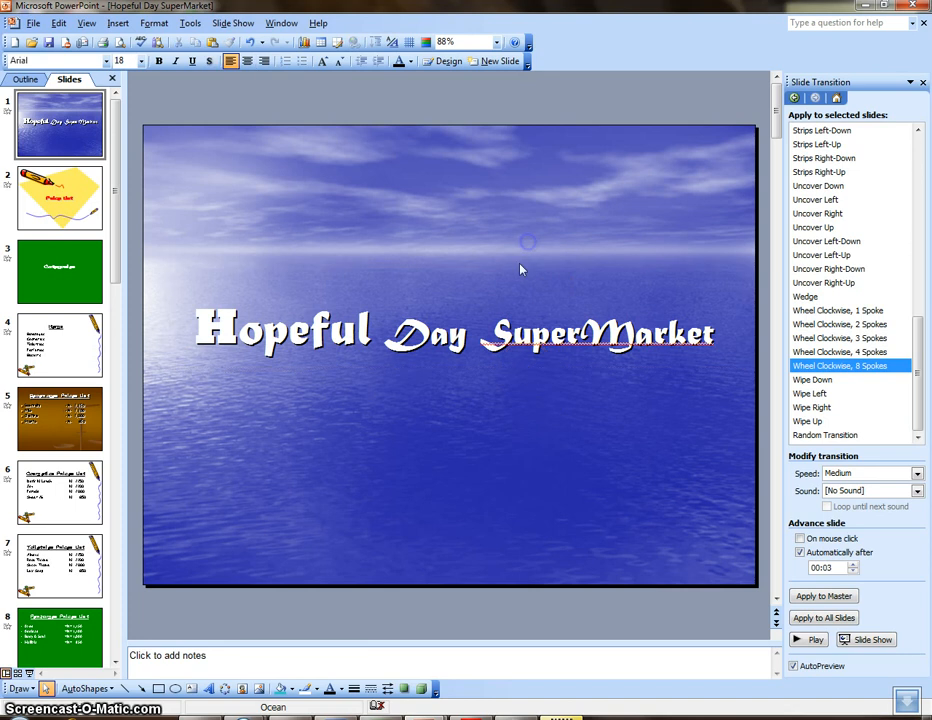
# Try moving the title placeholder on slide 1 up and back down, and undo both moves
pyautogui.tripleClick(533, 337)
pyautogui.moveTo(541, 370); pyautogui.dragTo(546, 288)
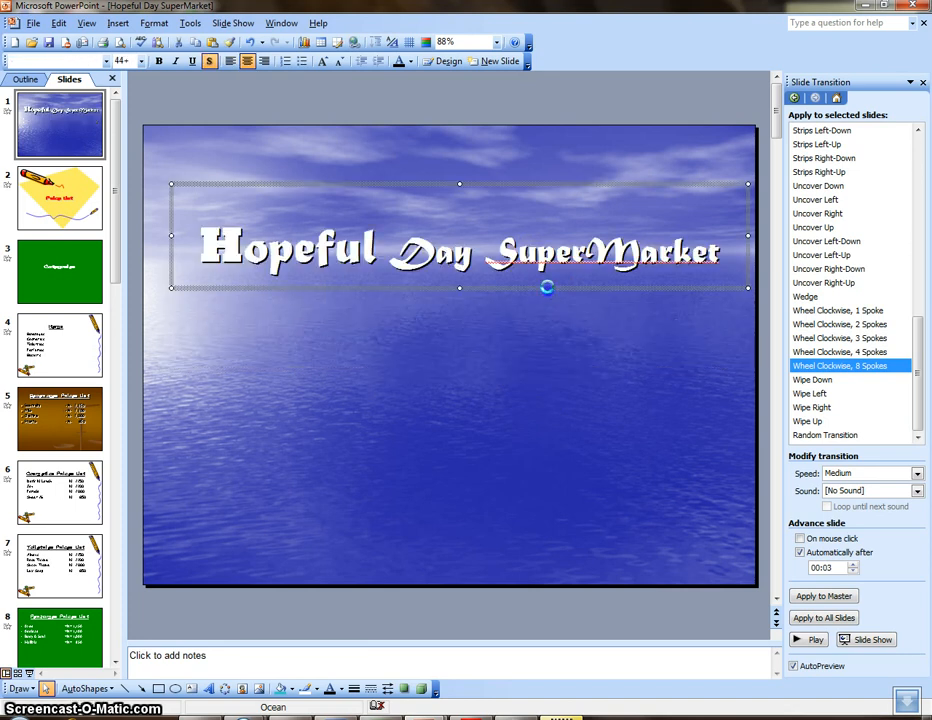
pyautogui.moveTo(549, 373); pyautogui.dragTo(545, 374)
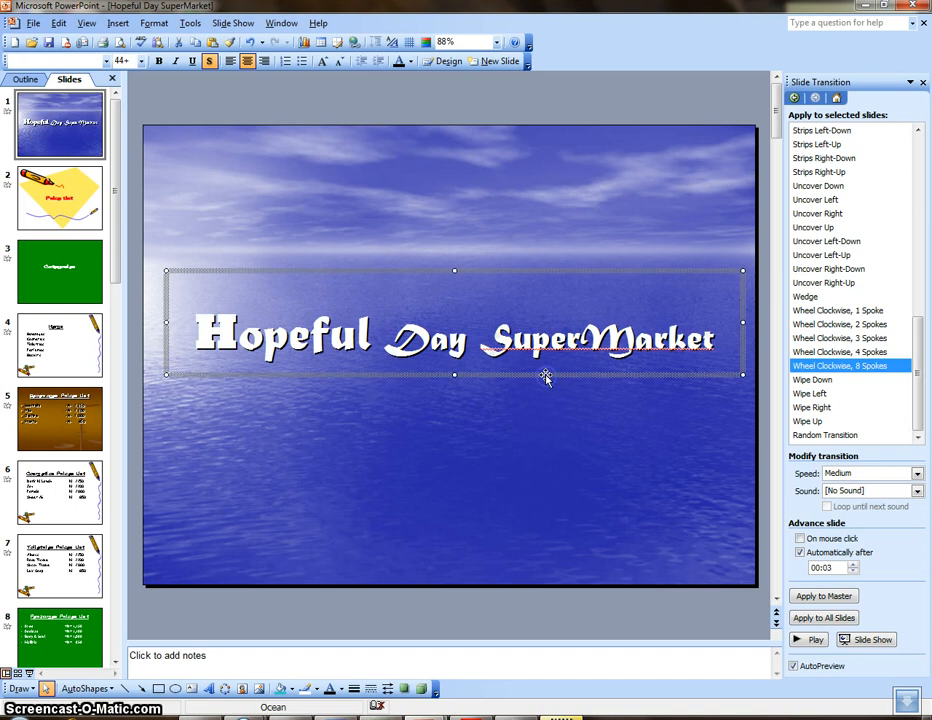
pyautogui.click(541, 374)
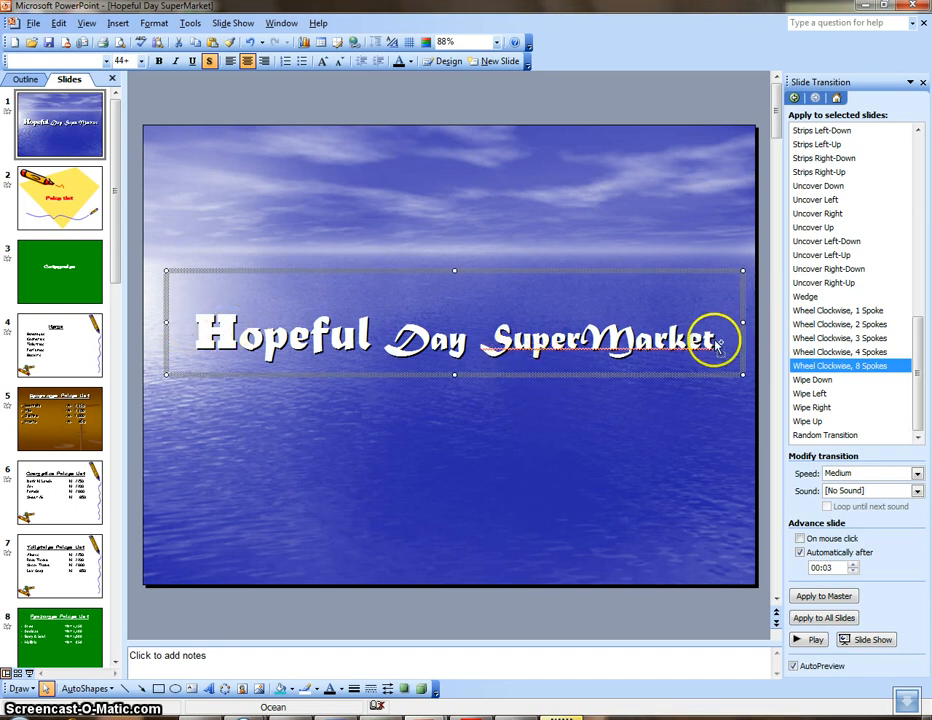
pyautogui.hotkey('ctrl', 'z')
pyautogui.hotkey('ctrl', 'z')
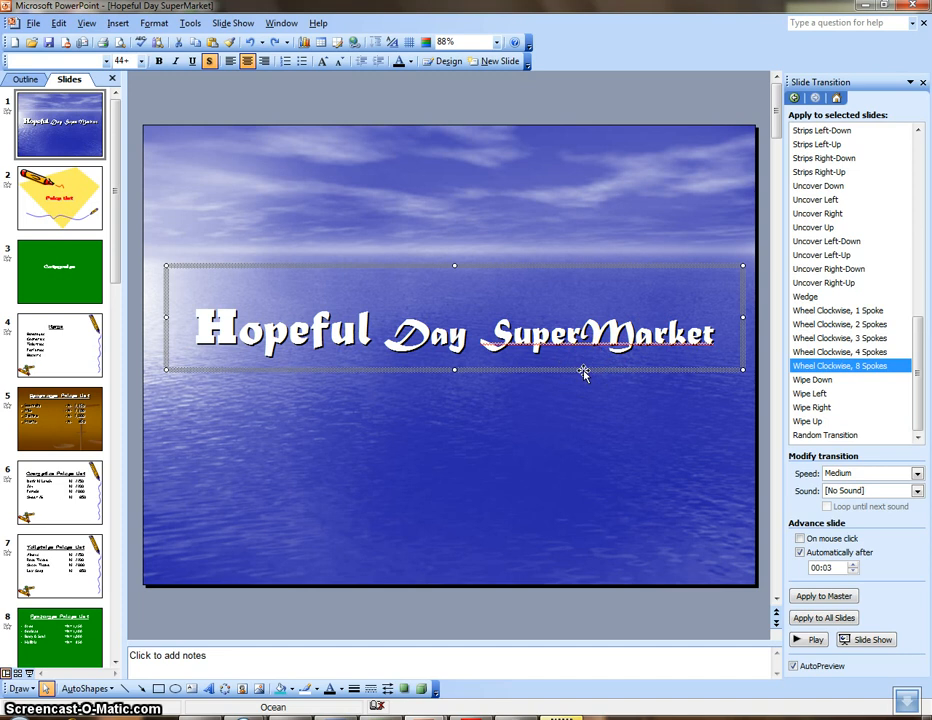
pyautogui.rightClick(583, 371)
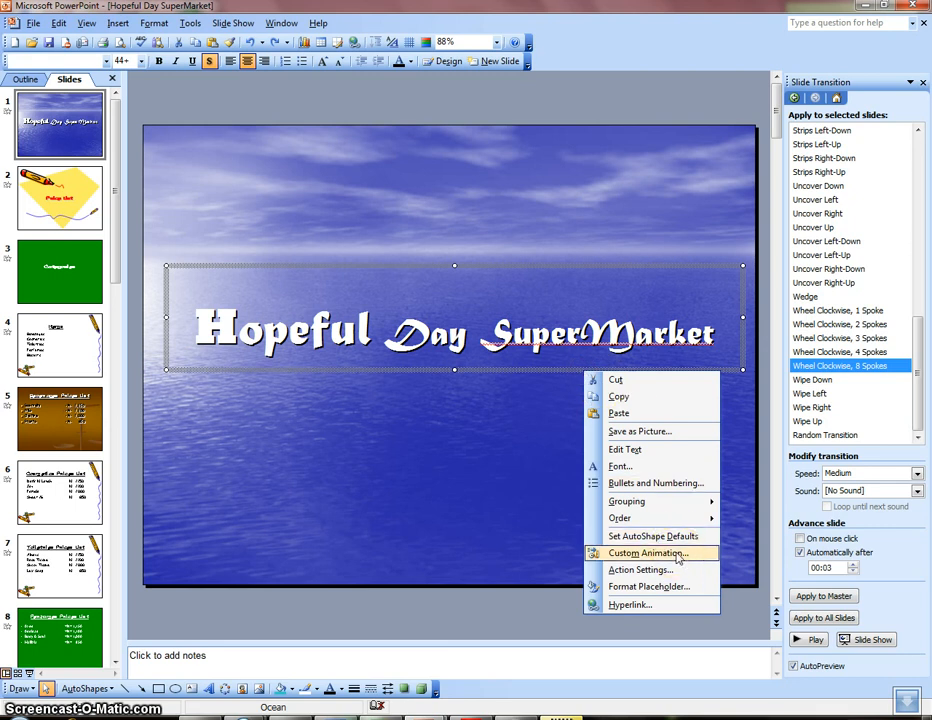
pyautogui.click(678, 556)
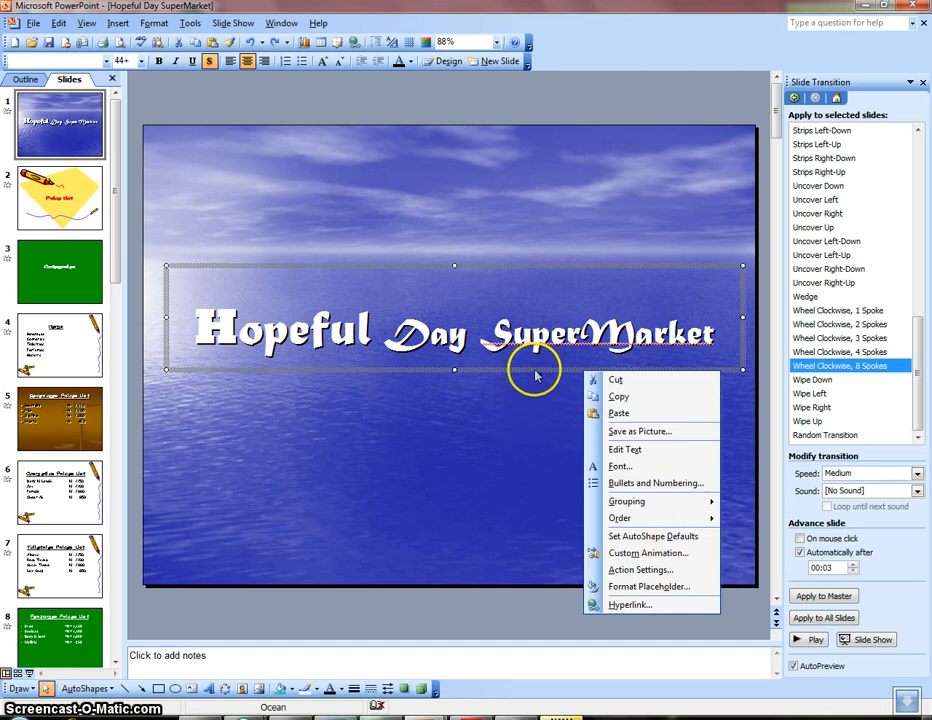
pyautogui.click(503, 441)
pyautogui.click(543, 407)
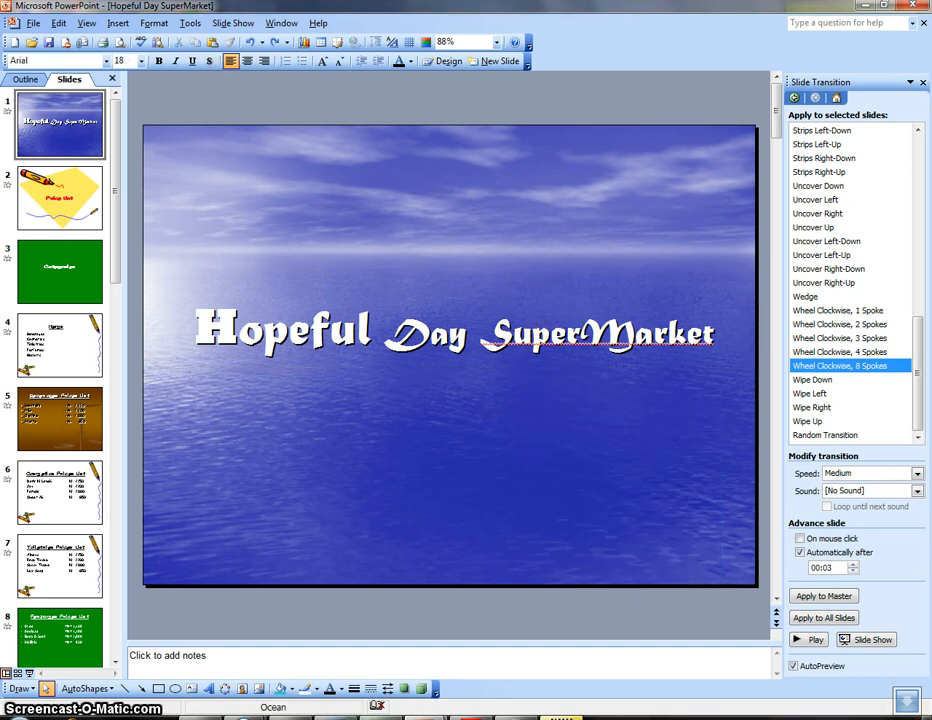
pyautogui.click(233, 23)
pyautogui.click(262, 141)
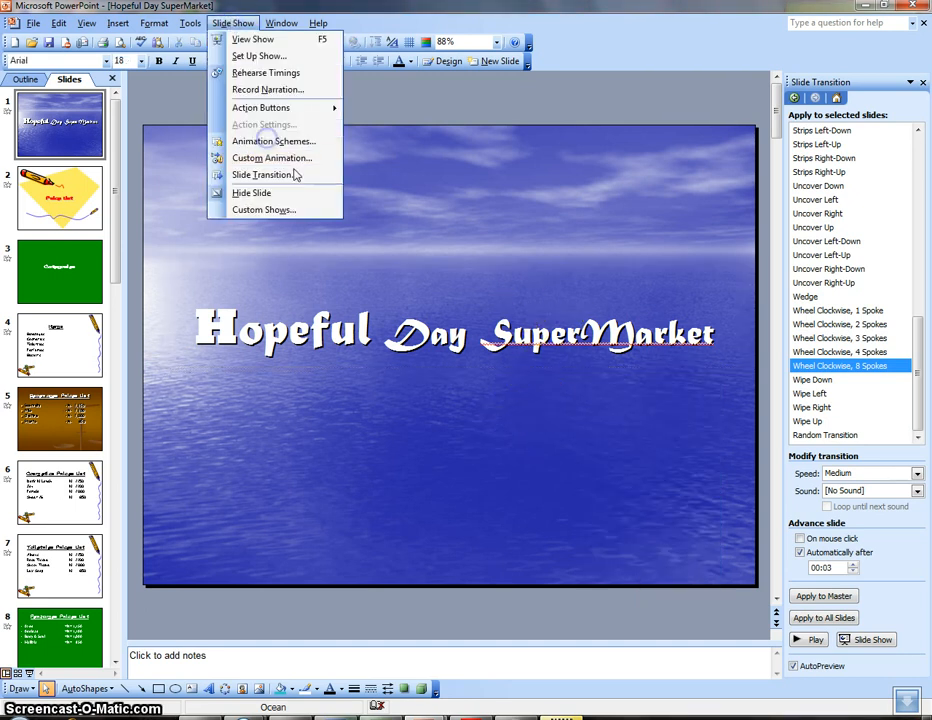
pyautogui.click(287, 160)
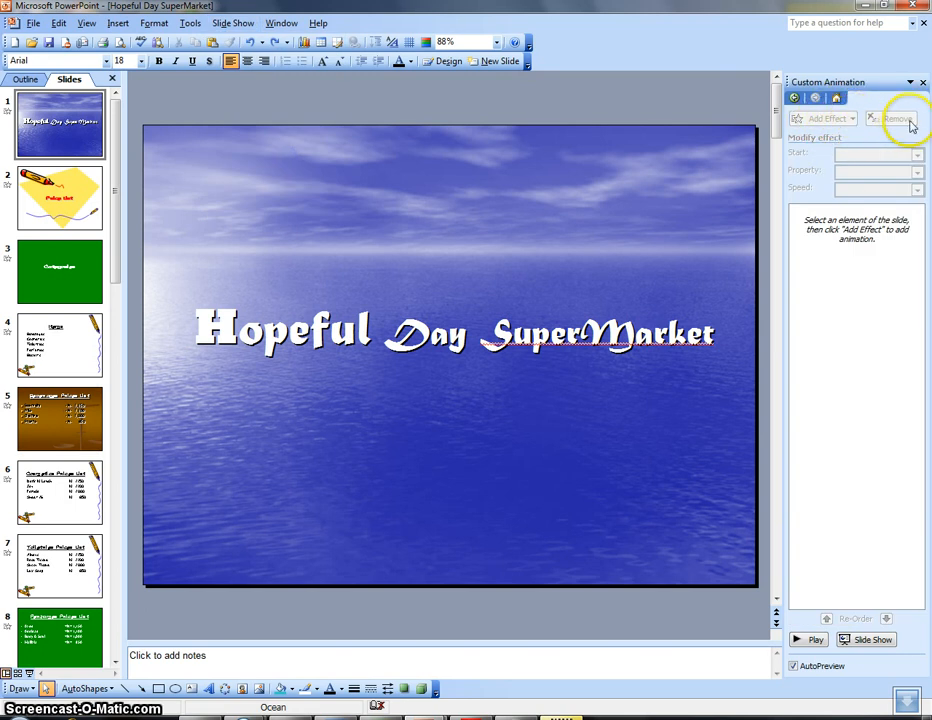
pyautogui.click(651, 333)
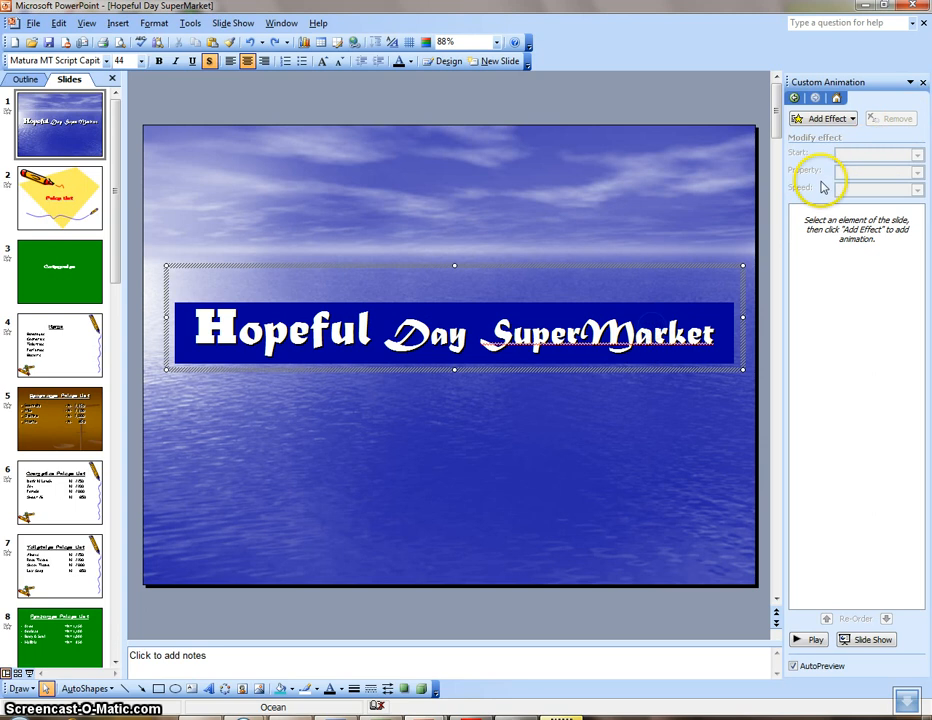
pyautogui.click(628, 225)
pyautogui.click(922, 81)
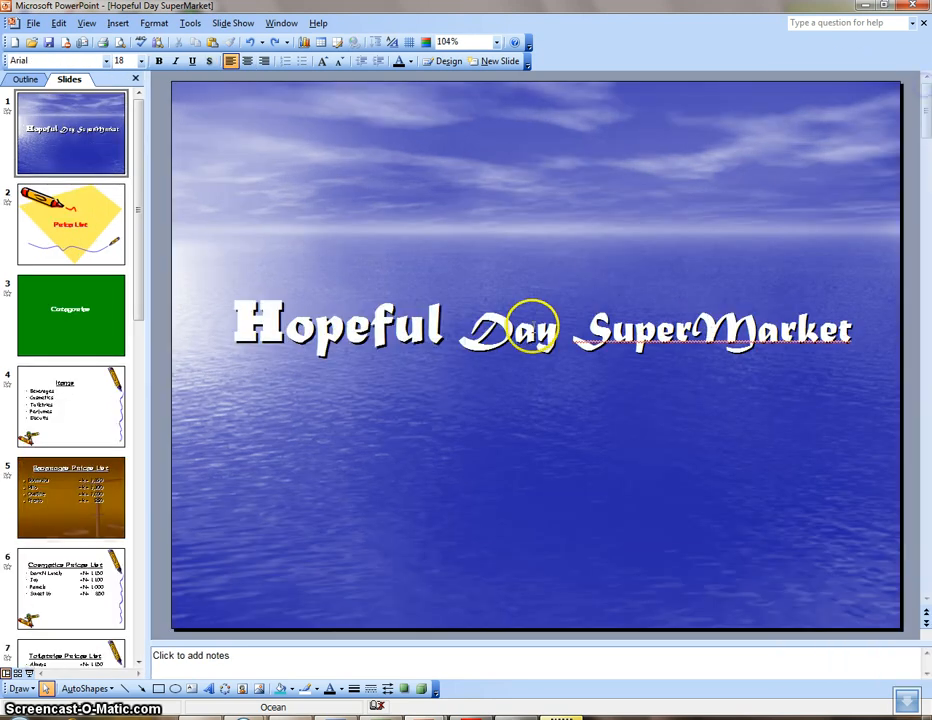
# Select the "Hopeful Day SuperMarket" title placeholder on slide 1 and open Custom Animation for it
pyautogui.click(537, 333)
pyautogui.click(598, 256)
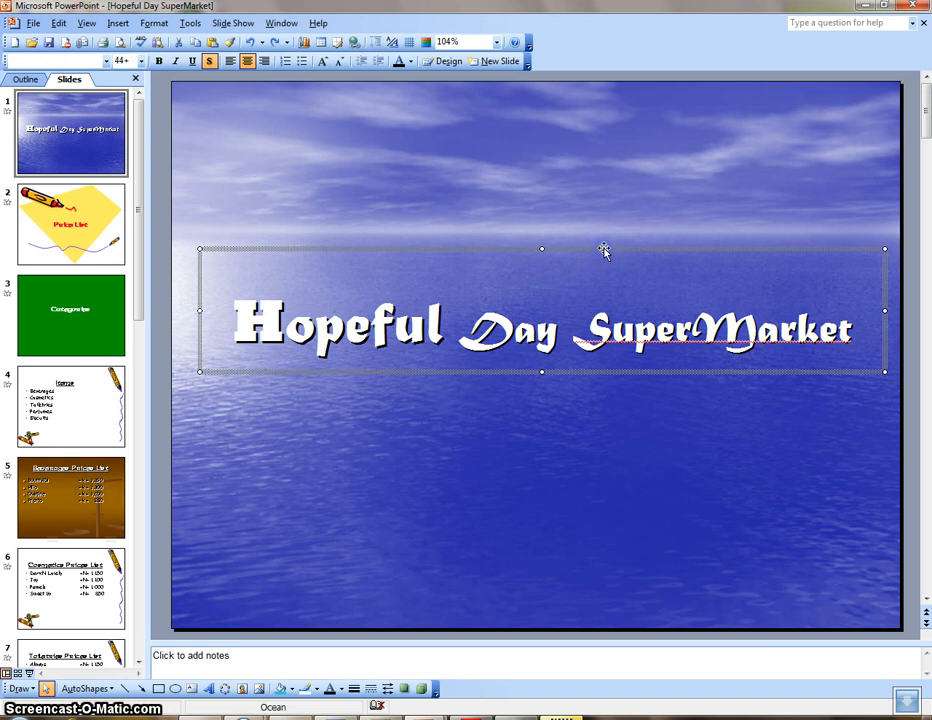
pyautogui.rightClick(605, 250)
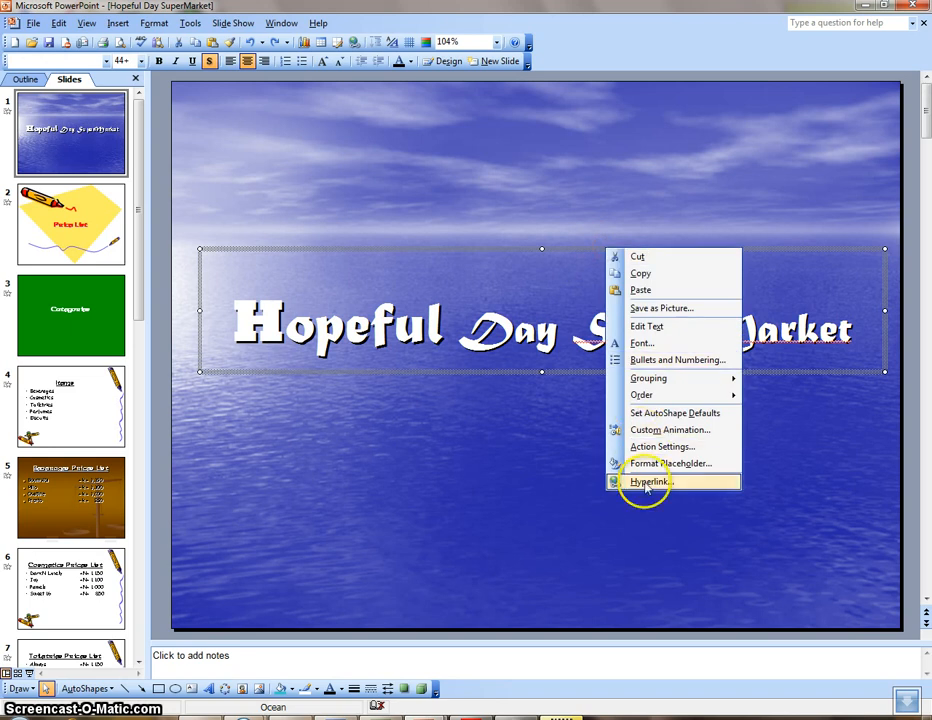
pyautogui.click(670, 429)
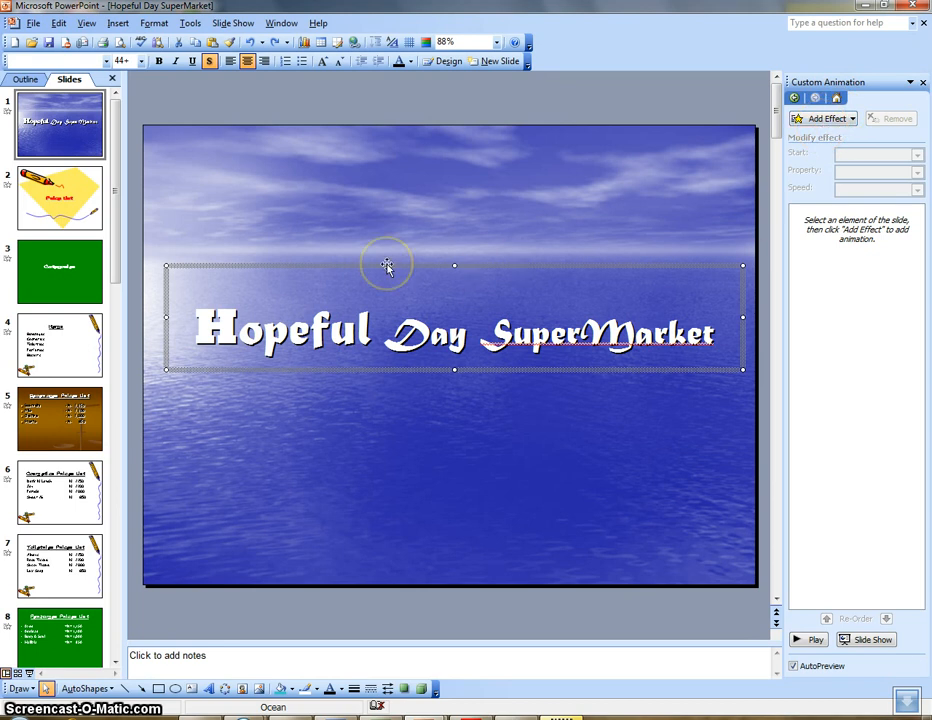
# Examine the Entrance, Emphasis, Exit and Motion Paths effects that can be added to the title
pyautogui.click(848, 120)
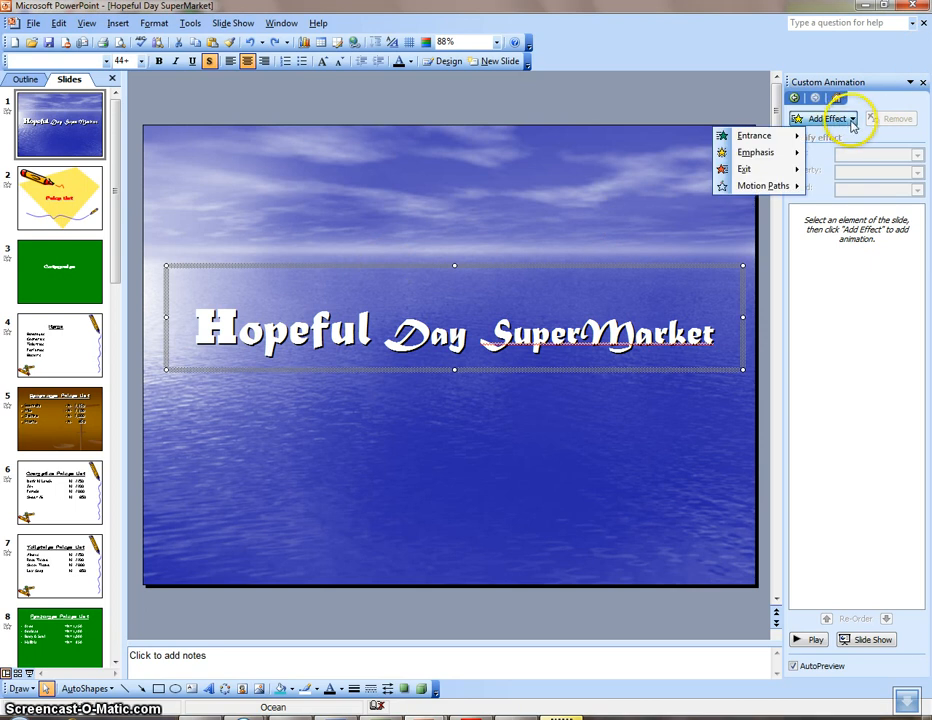
pyautogui.moveTo(754, 146)
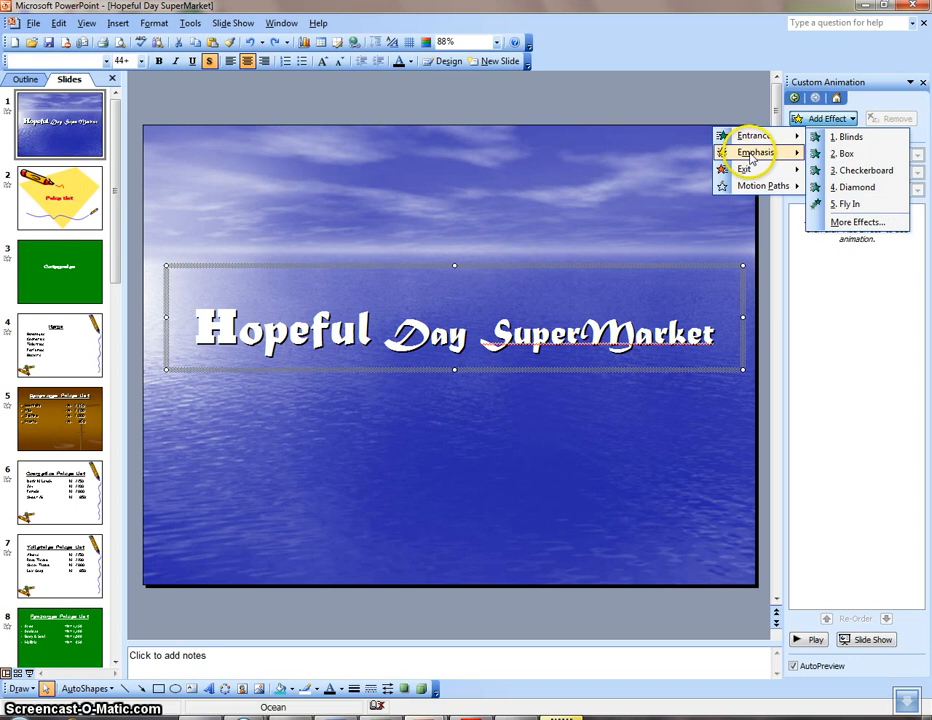
pyautogui.moveTo(749, 174)
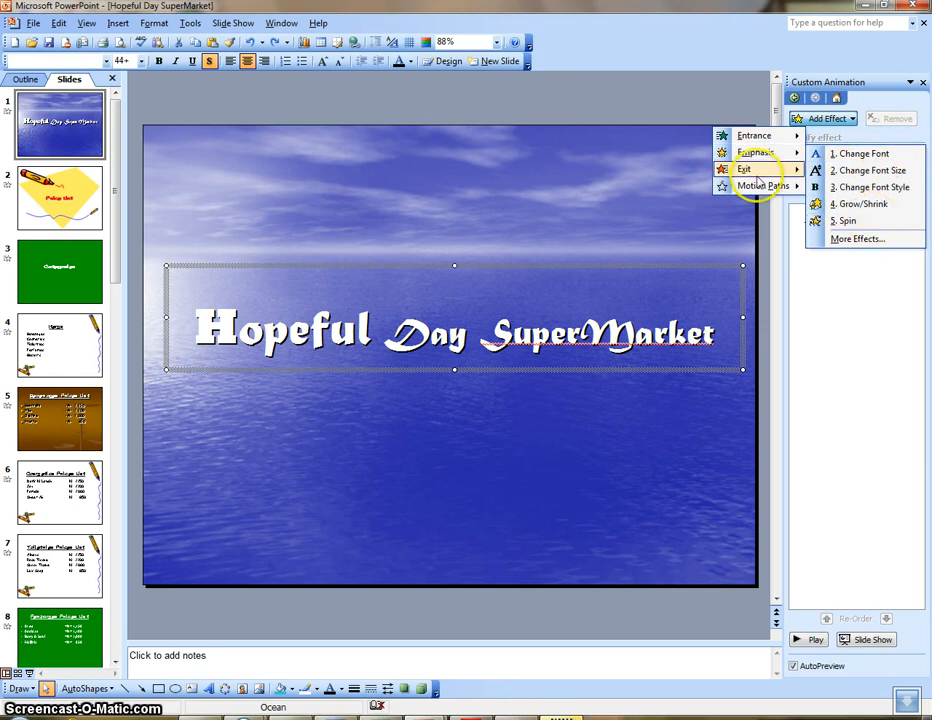
pyautogui.click(749, 190)
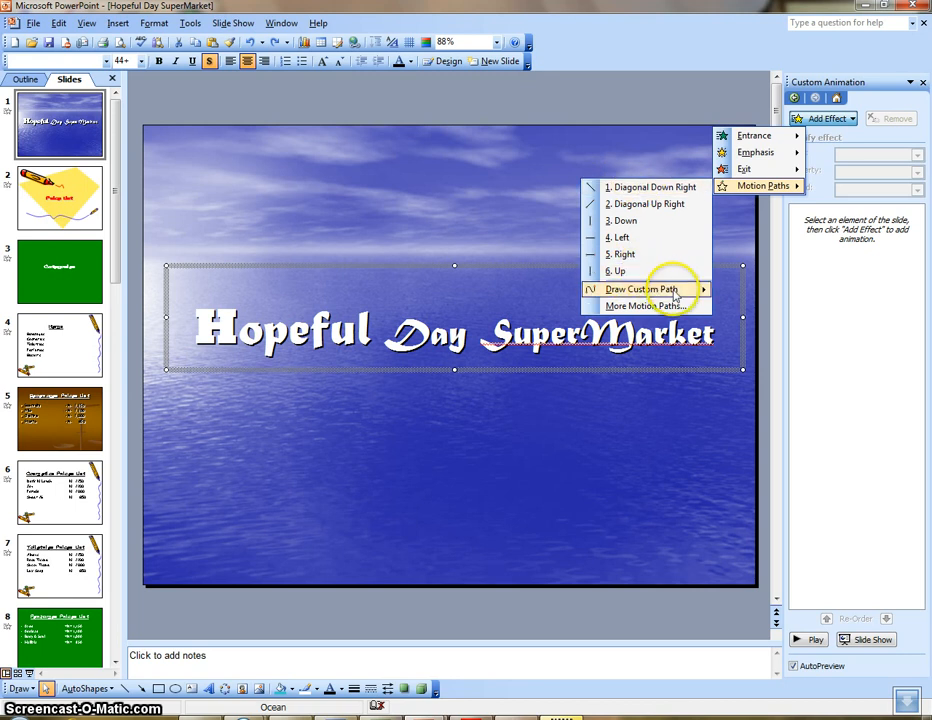
pyautogui.moveTo(703, 295)
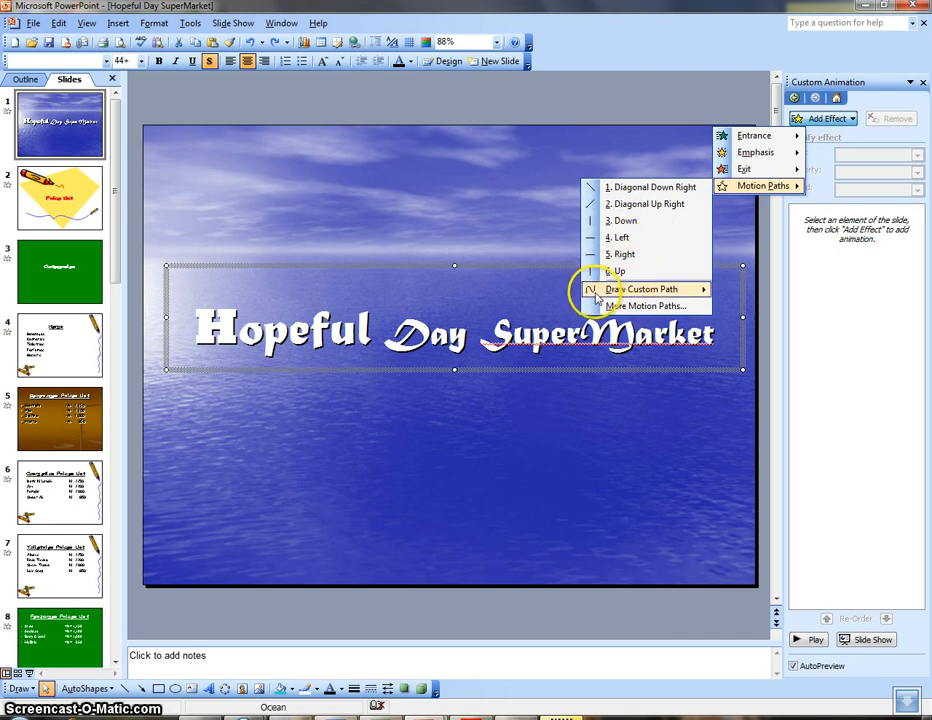
pyautogui.moveTo(650, 290)
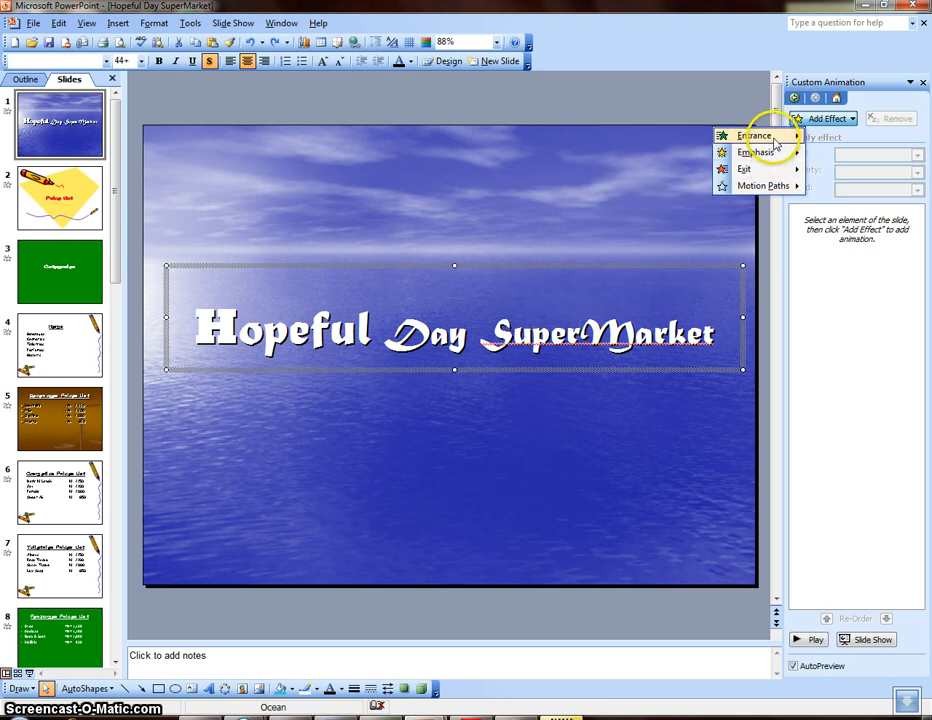
pyautogui.moveTo(775, 142)
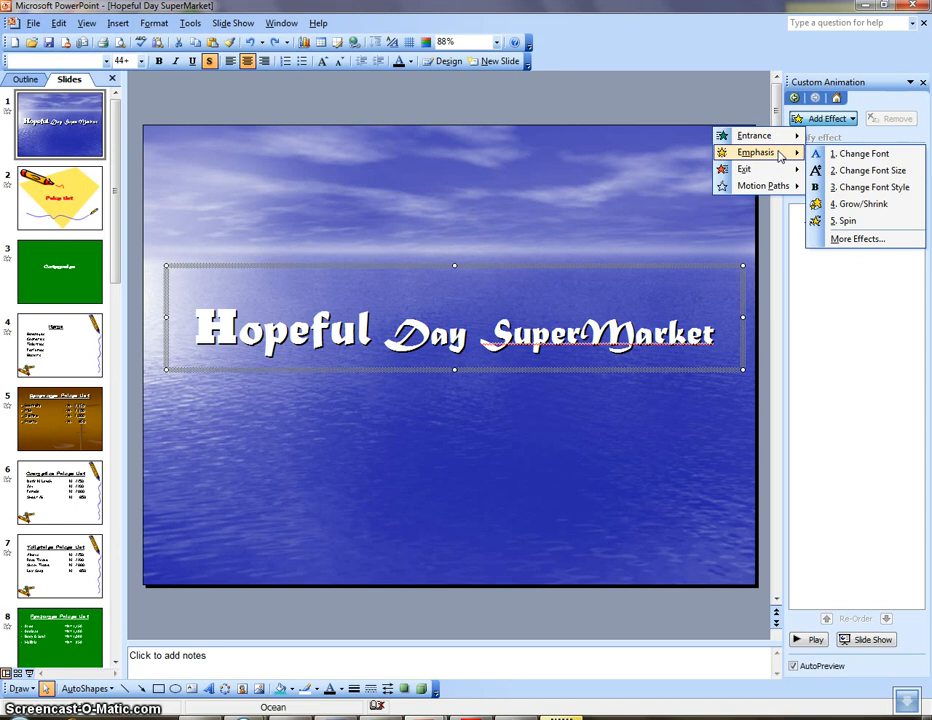
pyautogui.moveTo(786, 178)
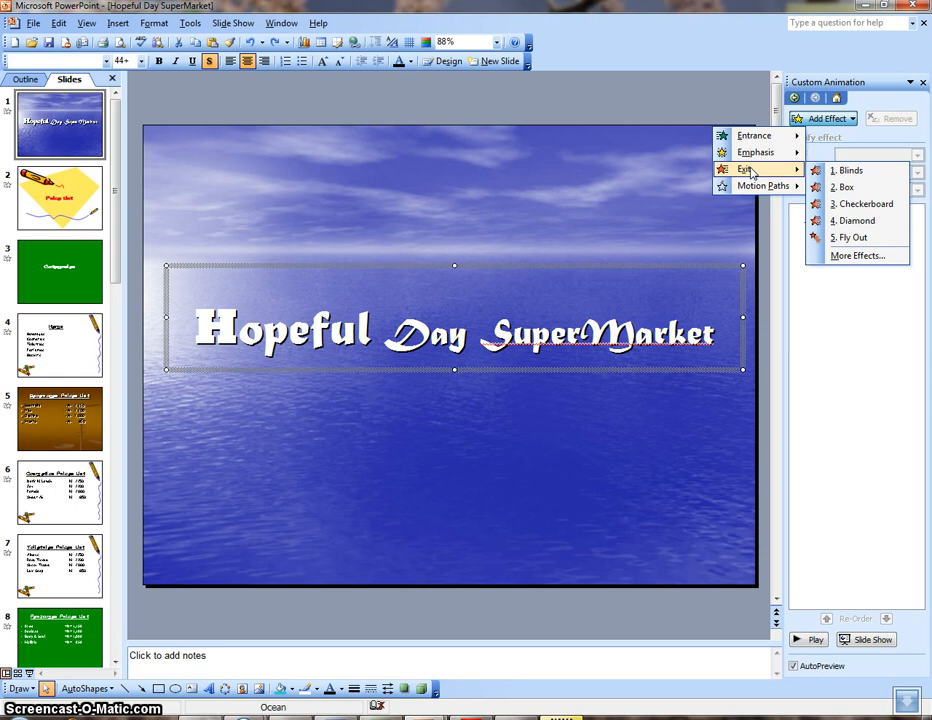
pyautogui.click(755, 169)
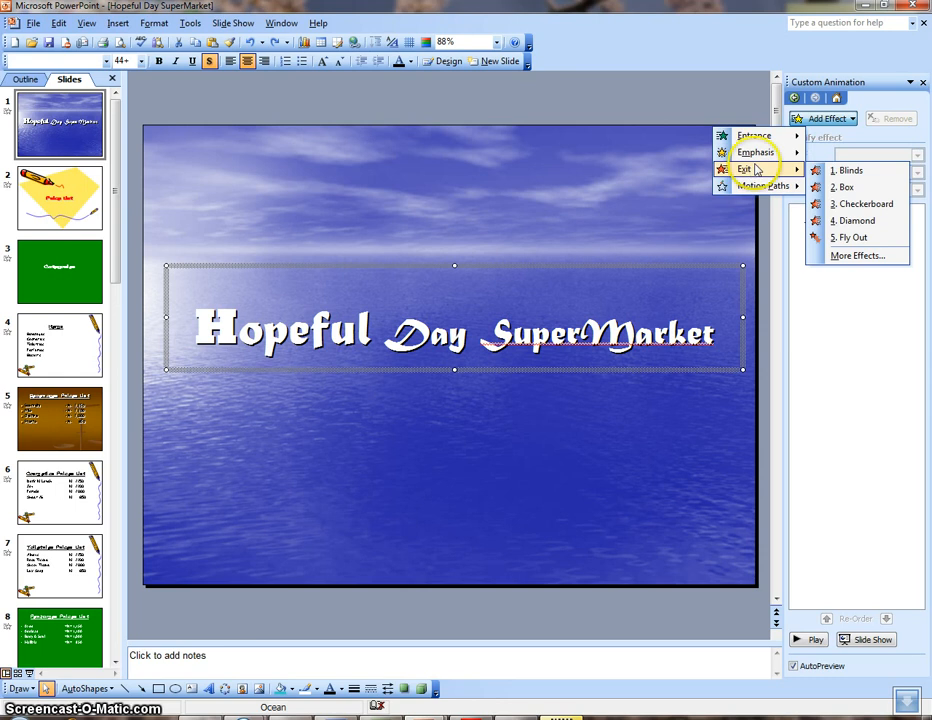
# Add the Blinds entrance effect to the slide 1 title and preview the animation
pyautogui.click(772, 134)
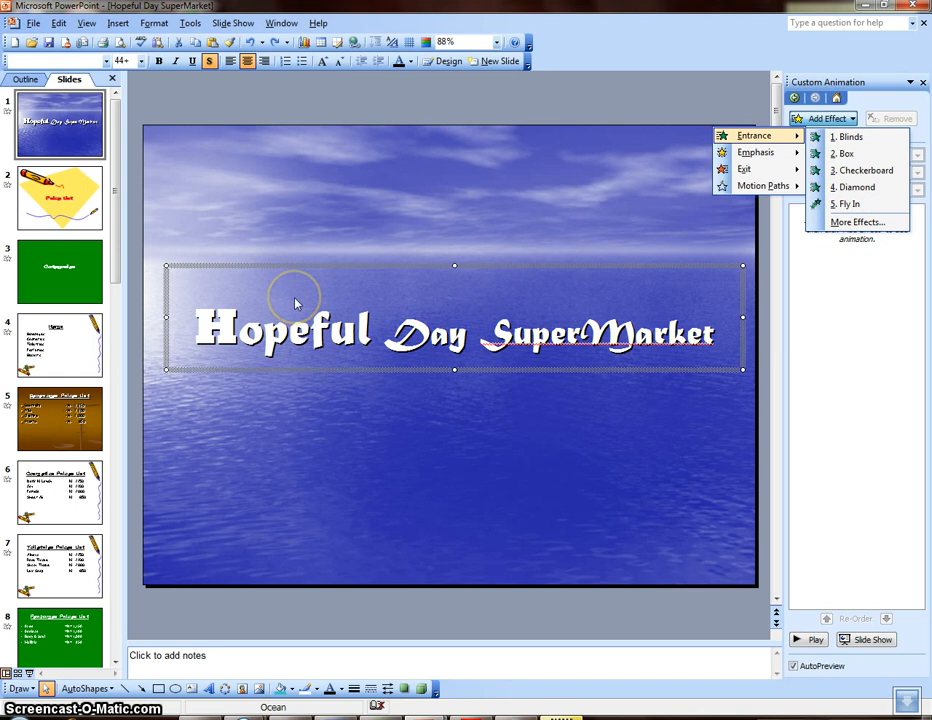
pyautogui.click(850, 137)
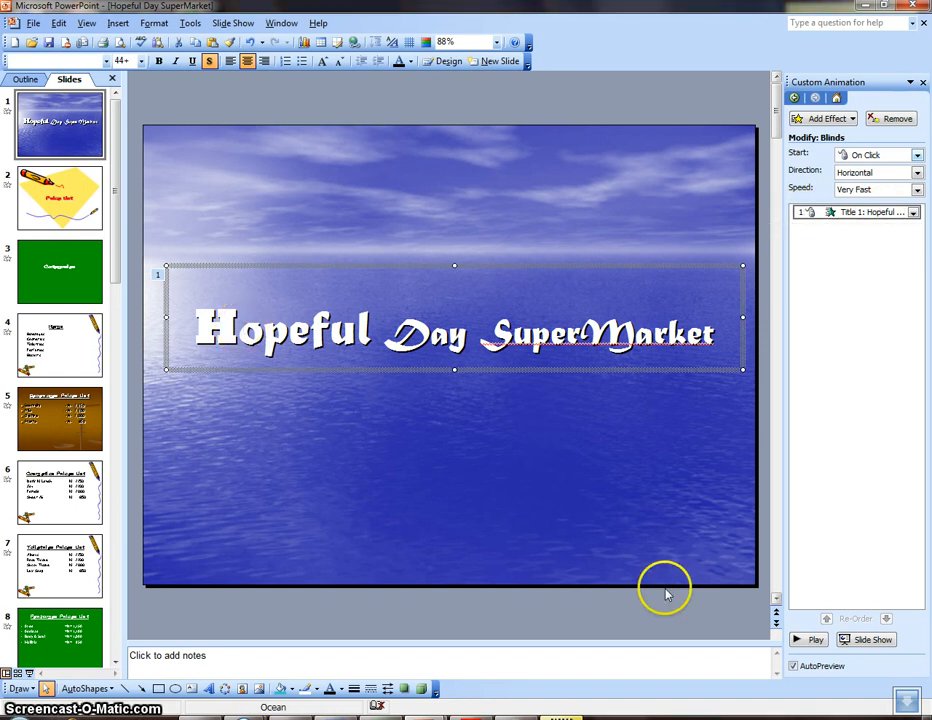
pyautogui.click(814, 640)
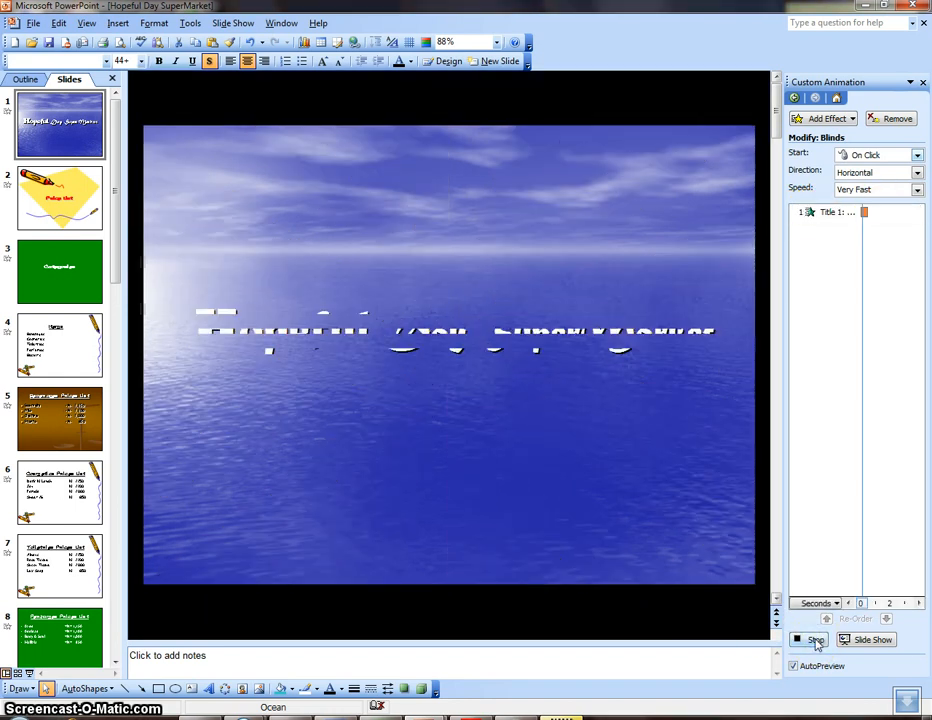
# Add a Box entrance effect to the same title and play the slide's animations
pyautogui.click(343, 335)
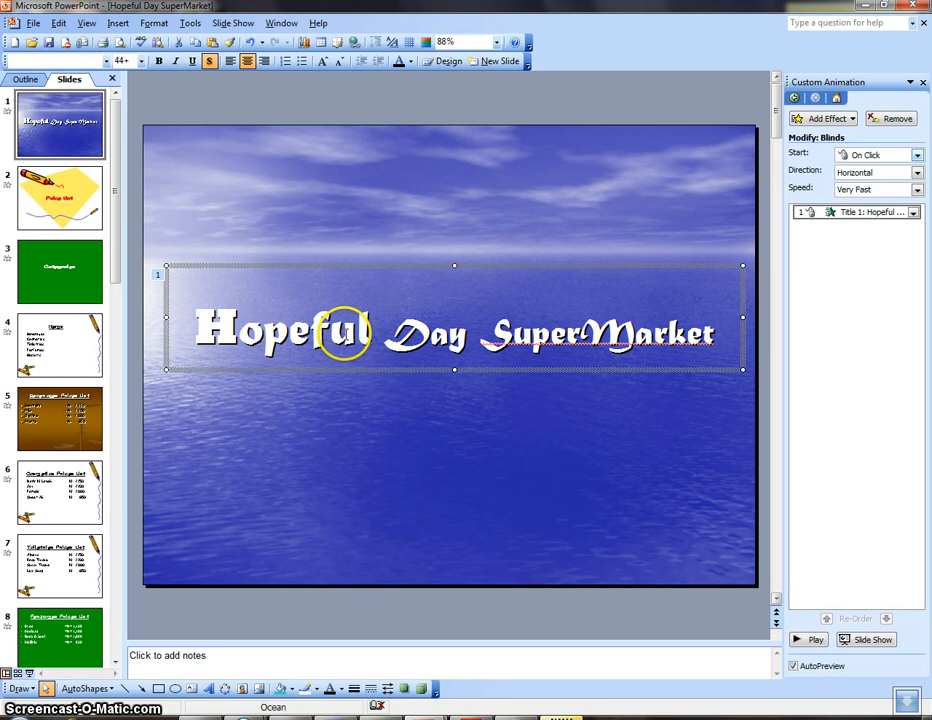
pyautogui.click(824, 119)
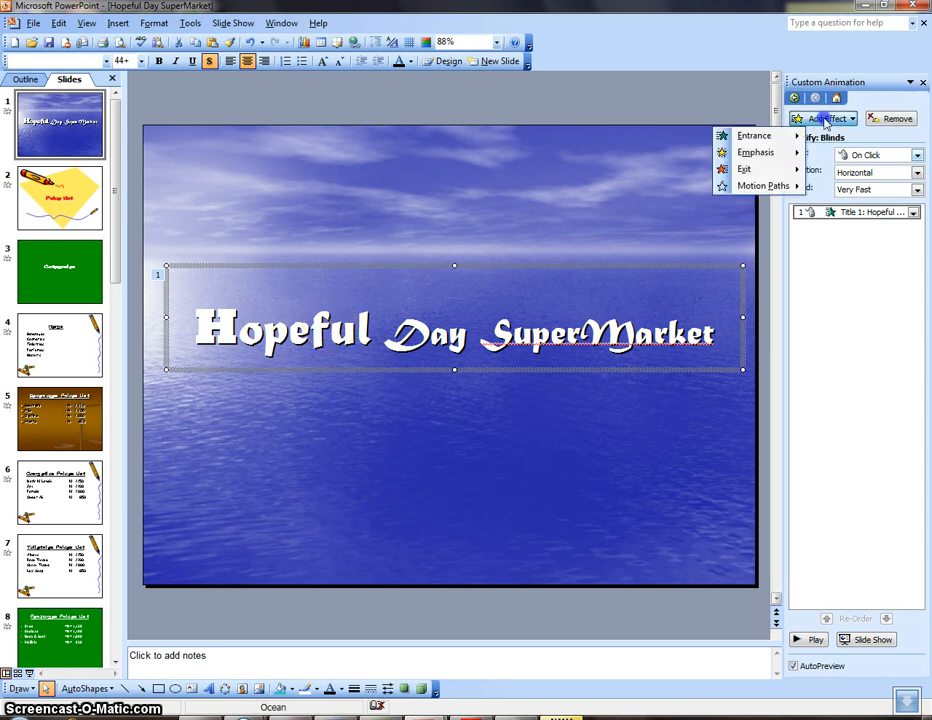
pyautogui.moveTo(778, 137)
pyautogui.click(847, 153)
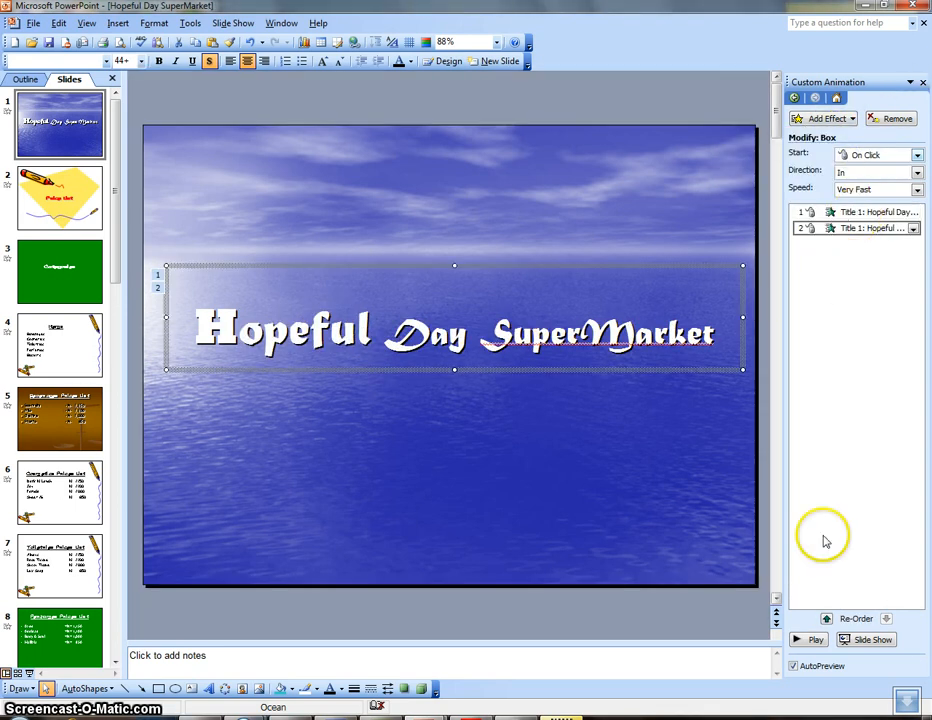
pyautogui.click(810, 640)
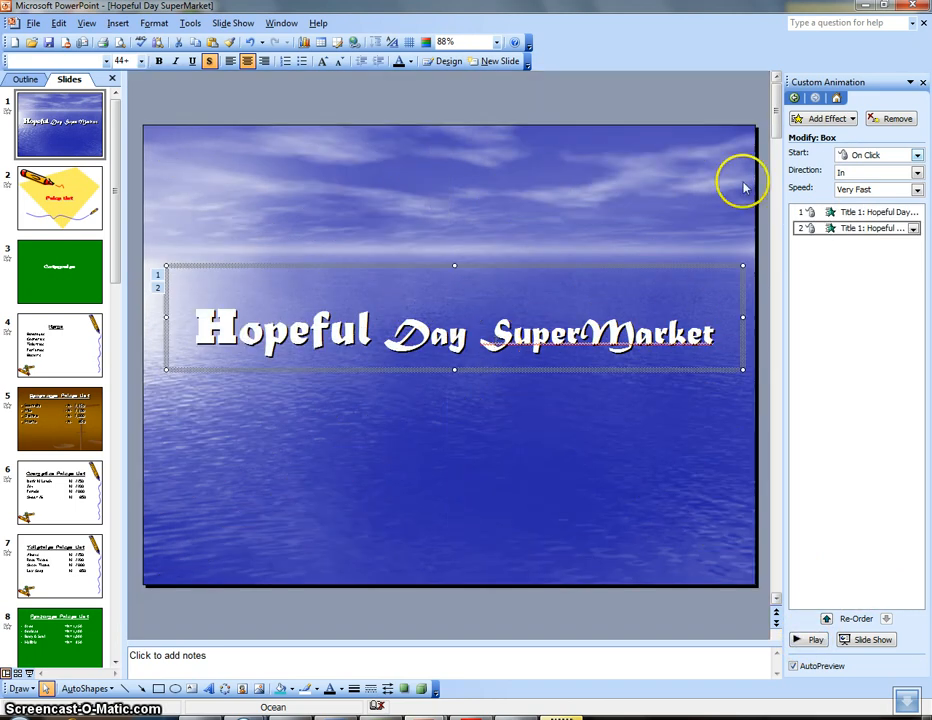
# Add a Fly In entrance effect to the title and preview the animation sequence
pyautogui.click(843, 121)
pyautogui.moveTo(755, 138)
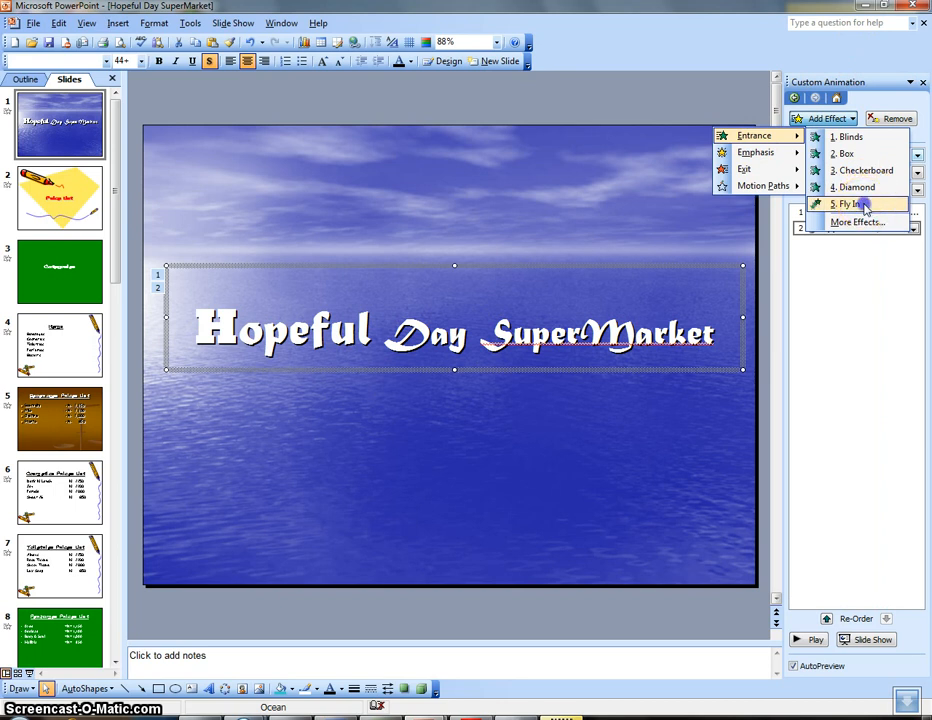
pyautogui.click(862, 204)
pyautogui.click(810, 639)
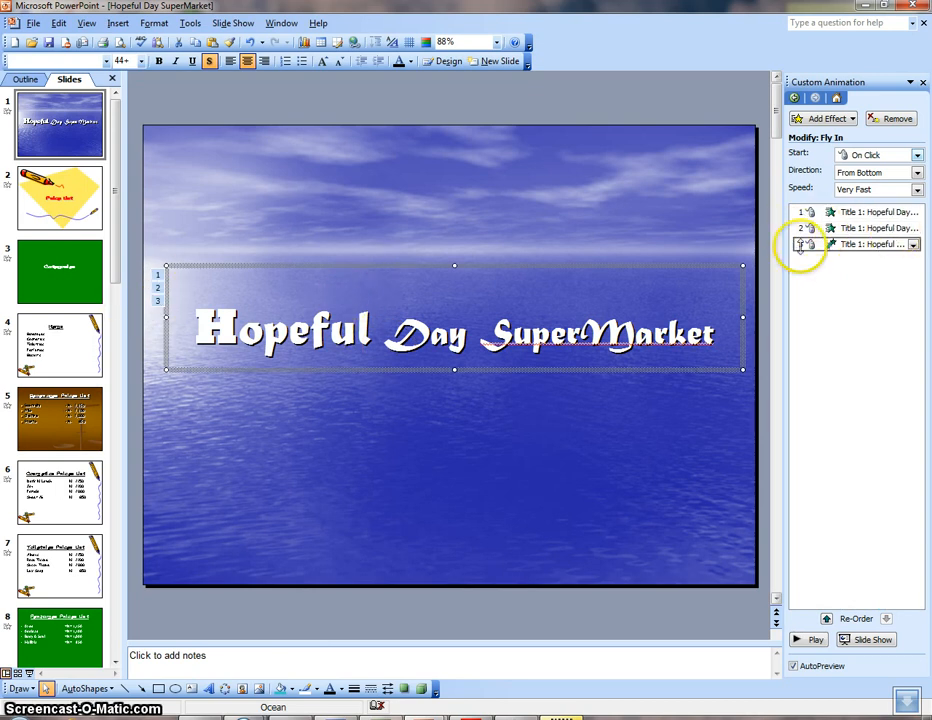
# Remove the Fly In, Box and Blinds effects from the slide 1 title
pyautogui.click(913, 244)
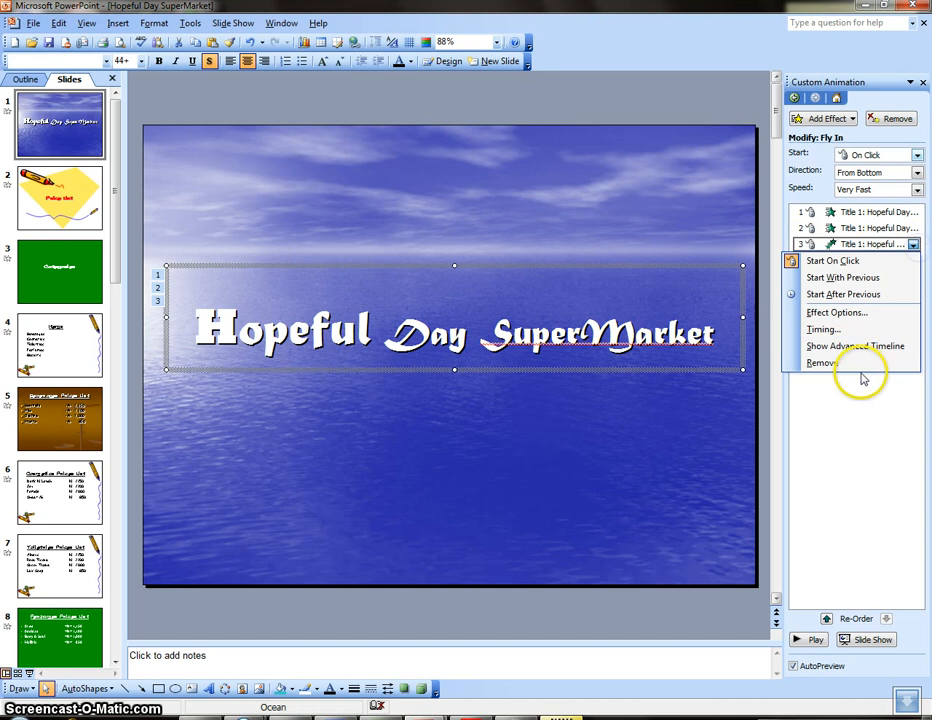
pyautogui.click(822, 363)
pyautogui.click(913, 229)
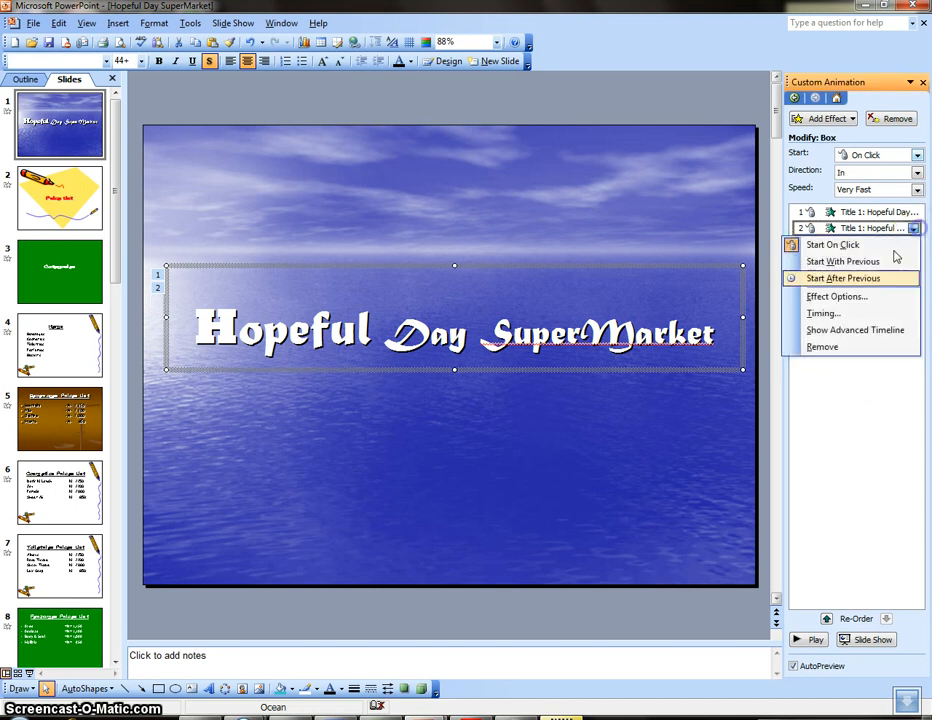
pyautogui.click(845, 347)
pyautogui.click(913, 213)
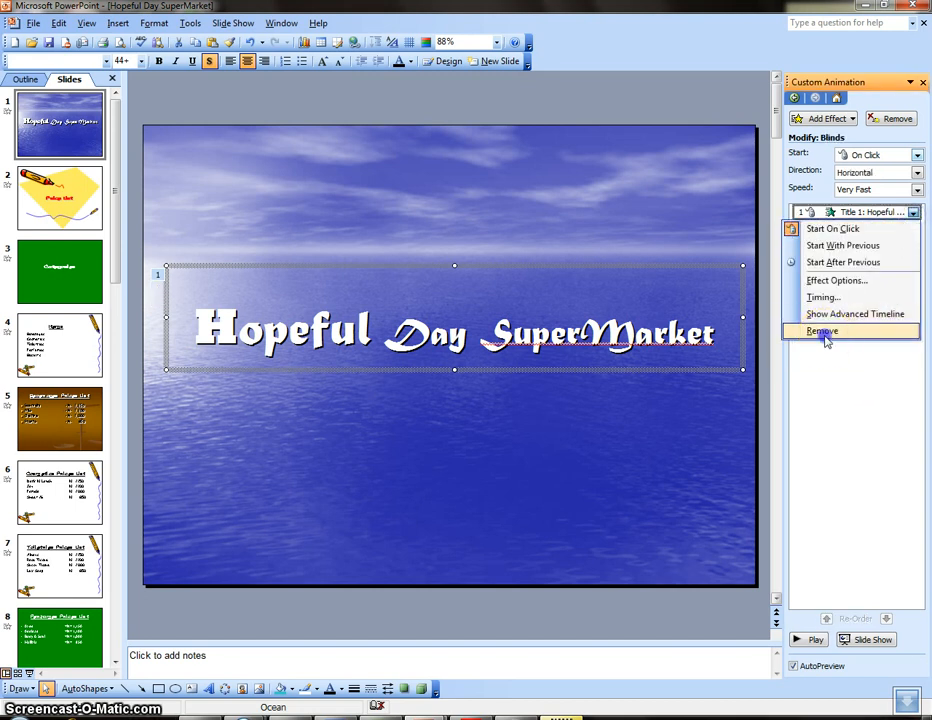
pyautogui.click(826, 336)
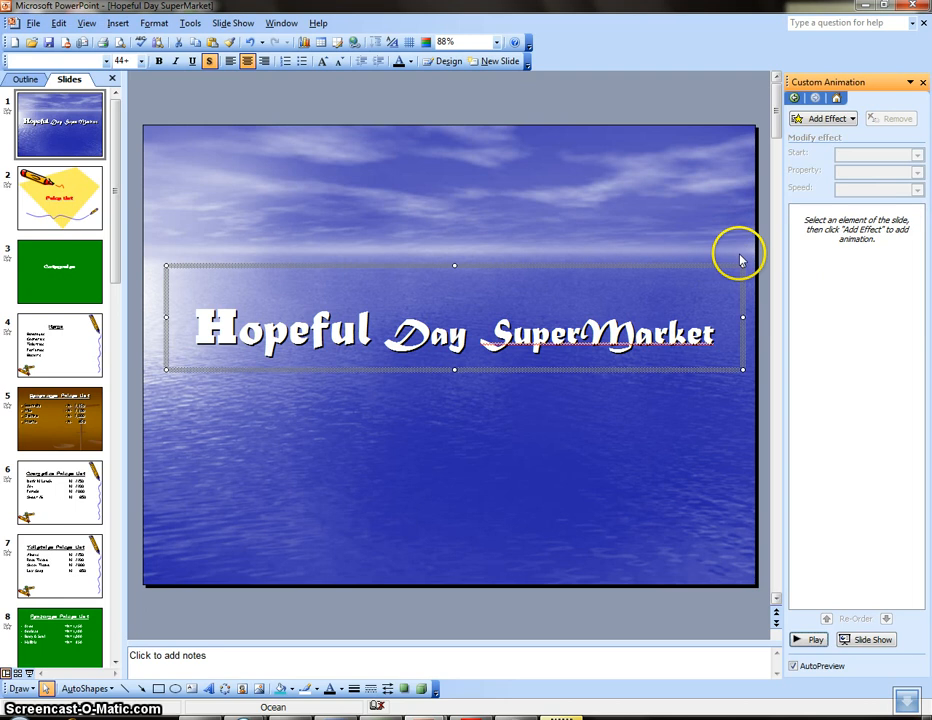
# Open the full list of entrance effects for the title and preview Box, Circle, Diamond, Flash Once and Peek In on the slide
pyautogui.click(824, 119)
pyautogui.moveTo(758, 137)
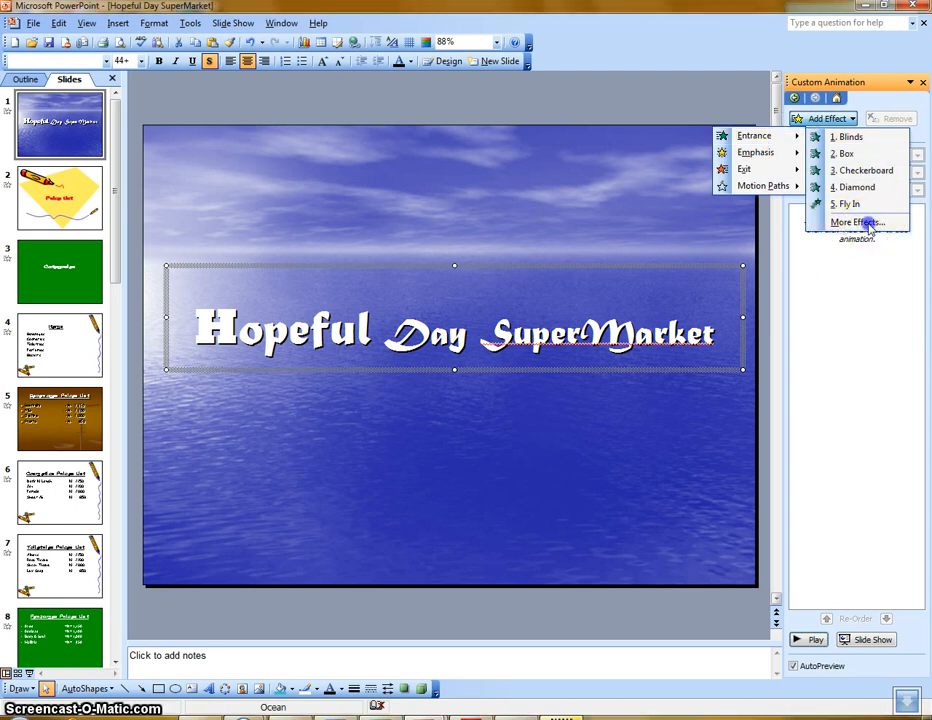
pyautogui.click(869, 229)
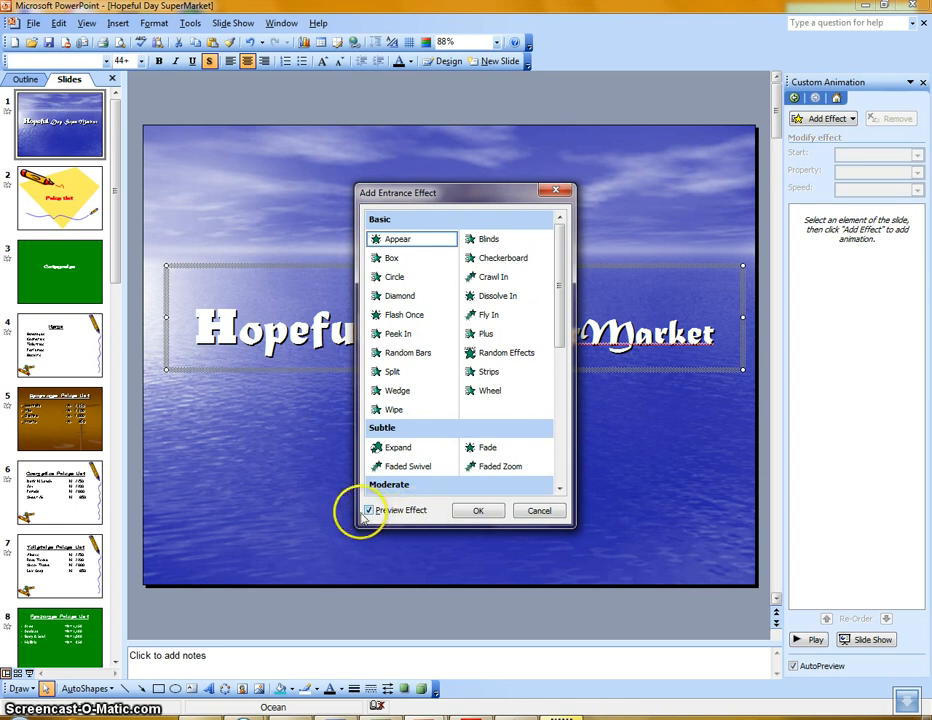
pyautogui.moveTo(441, 200); pyautogui.dragTo(835, 286)
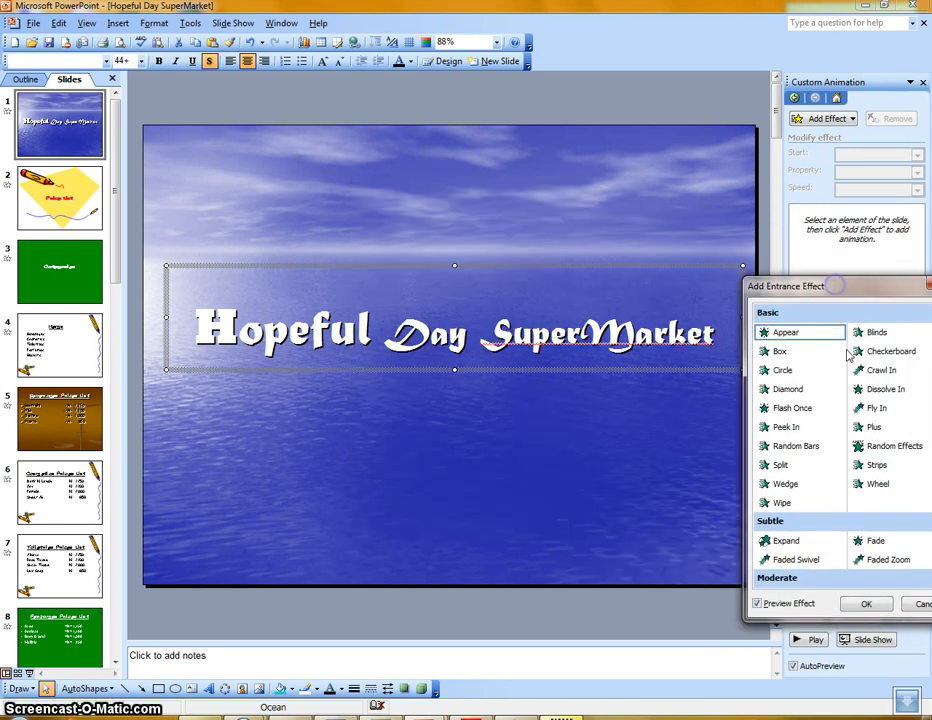
pyautogui.click(780, 352)
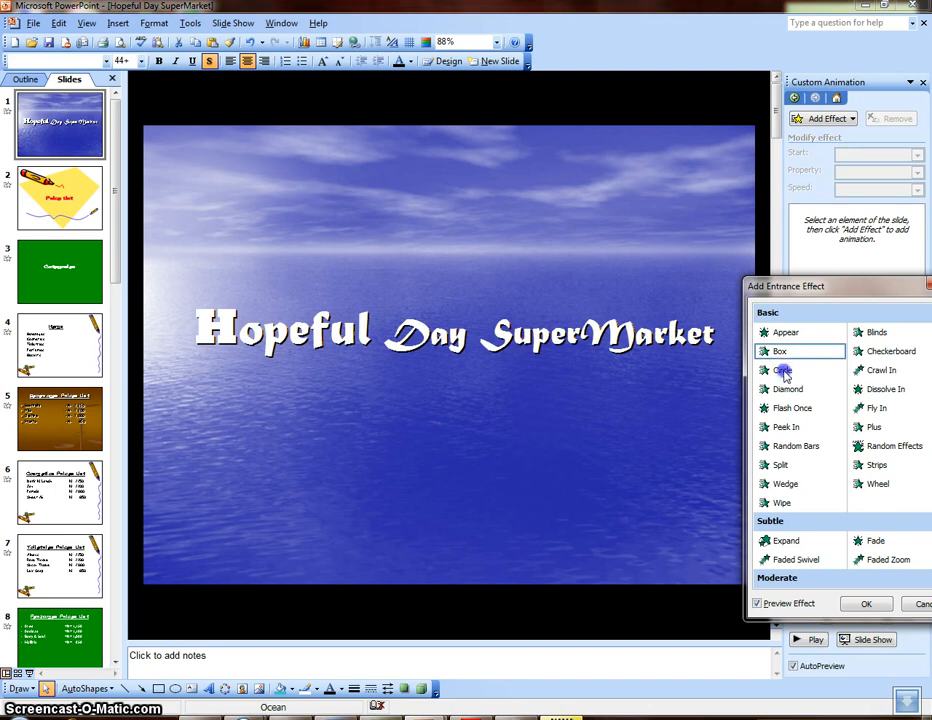
pyautogui.click(783, 371)
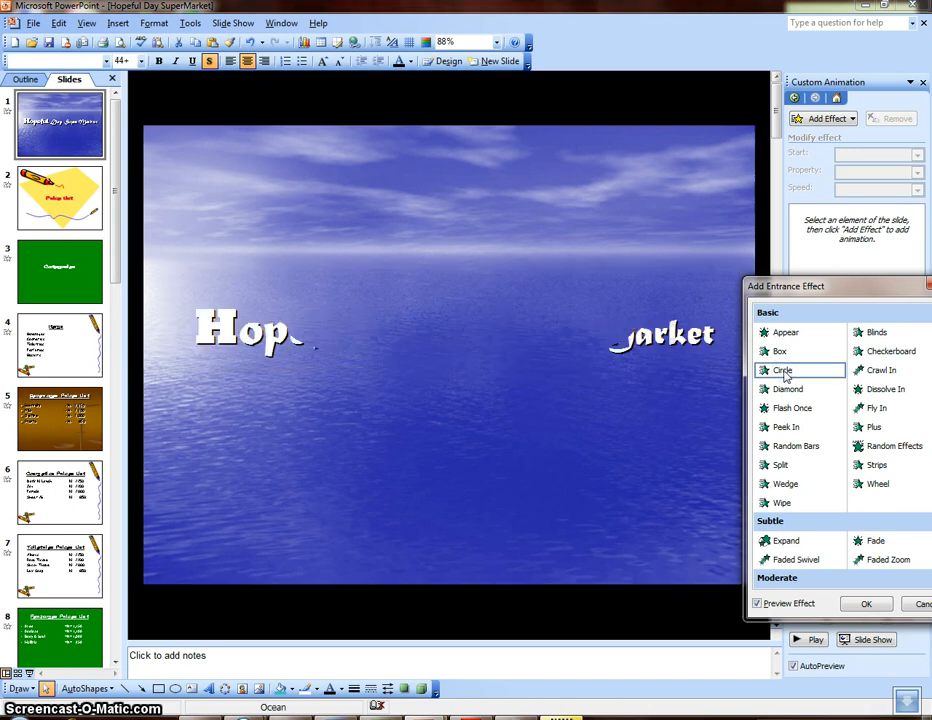
pyautogui.click(786, 388)
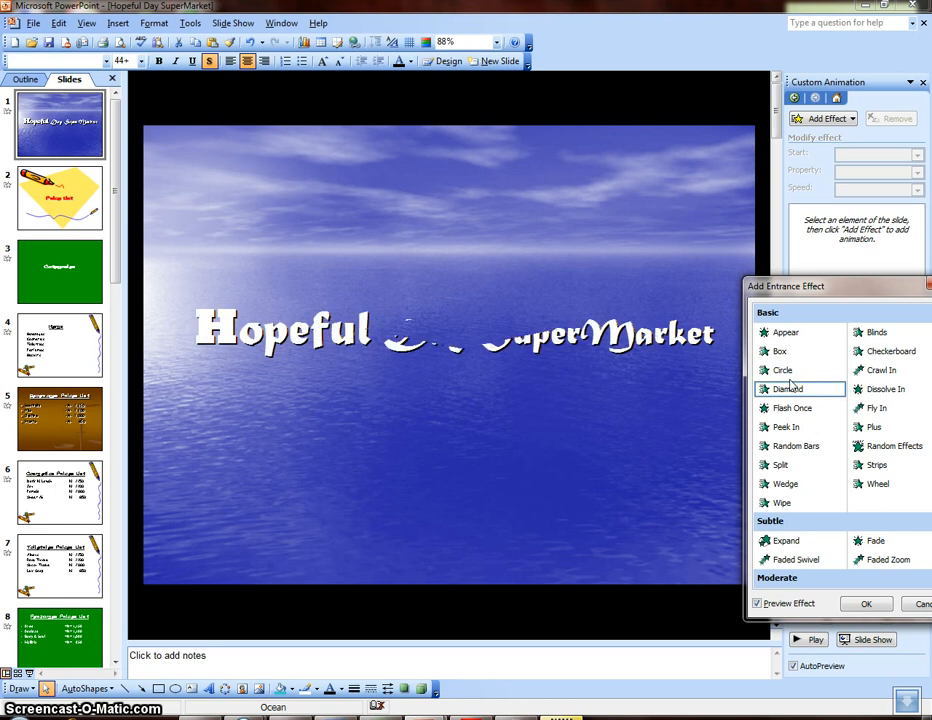
pyautogui.click(795, 408)
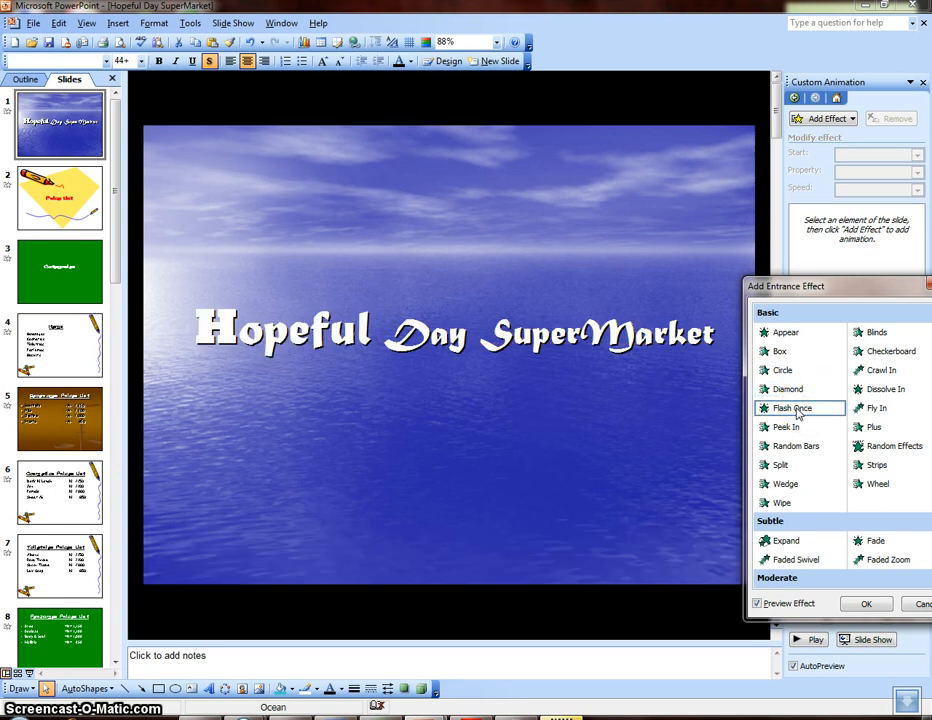
pyautogui.click(789, 427)
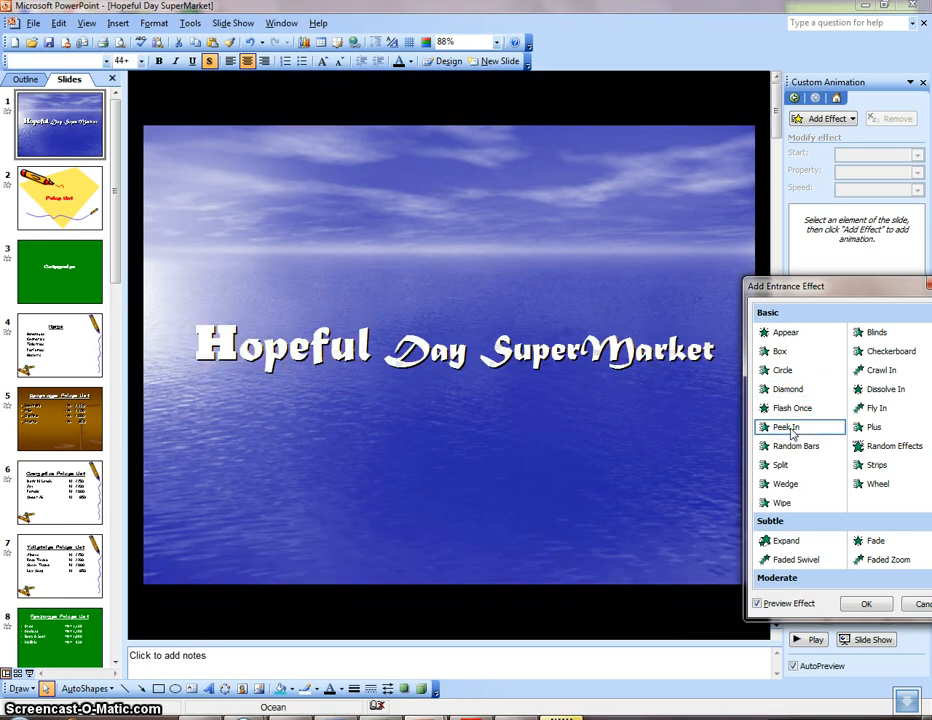
# Preview the basic entrance effects Random Bars, Split, Wedge and Wipe on the title
pyautogui.click(798, 445)
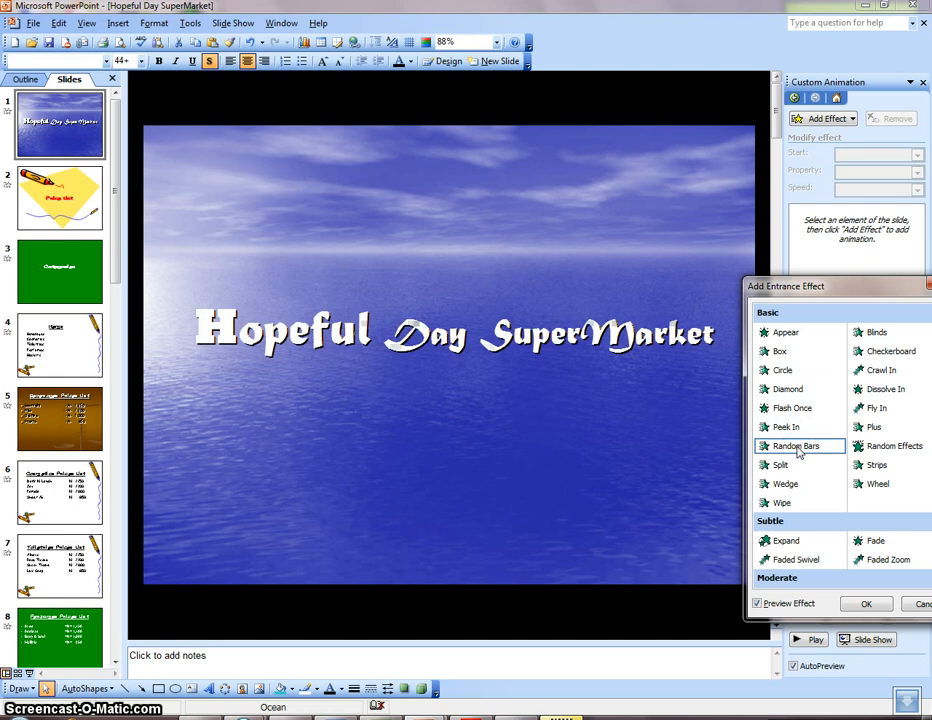
pyautogui.click(782, 465)
pyautogui.click(811, 470)
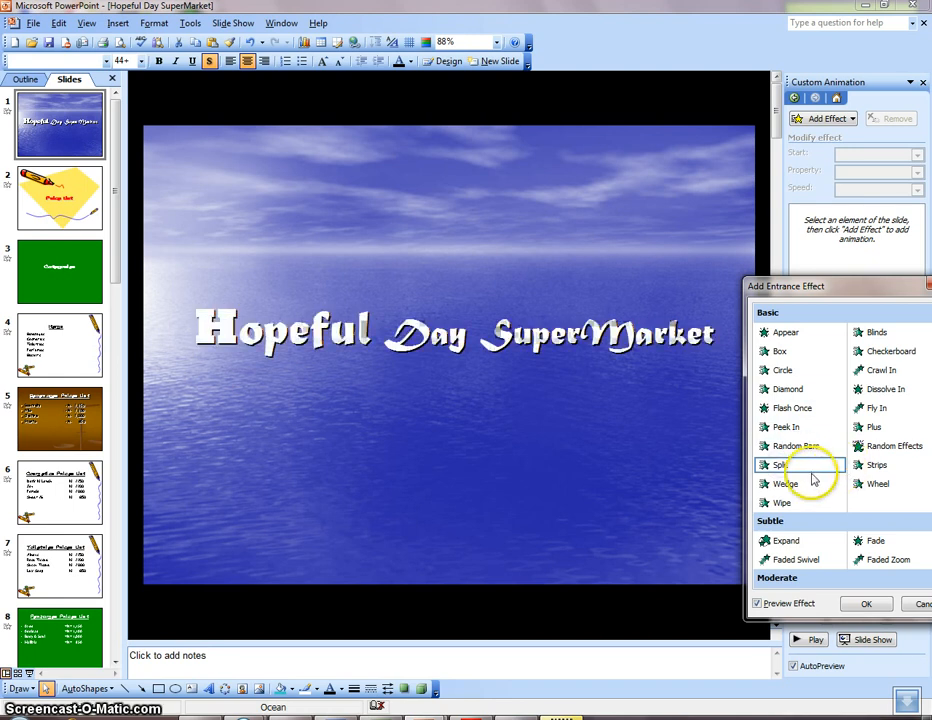
pyautogui.click(781, 486)
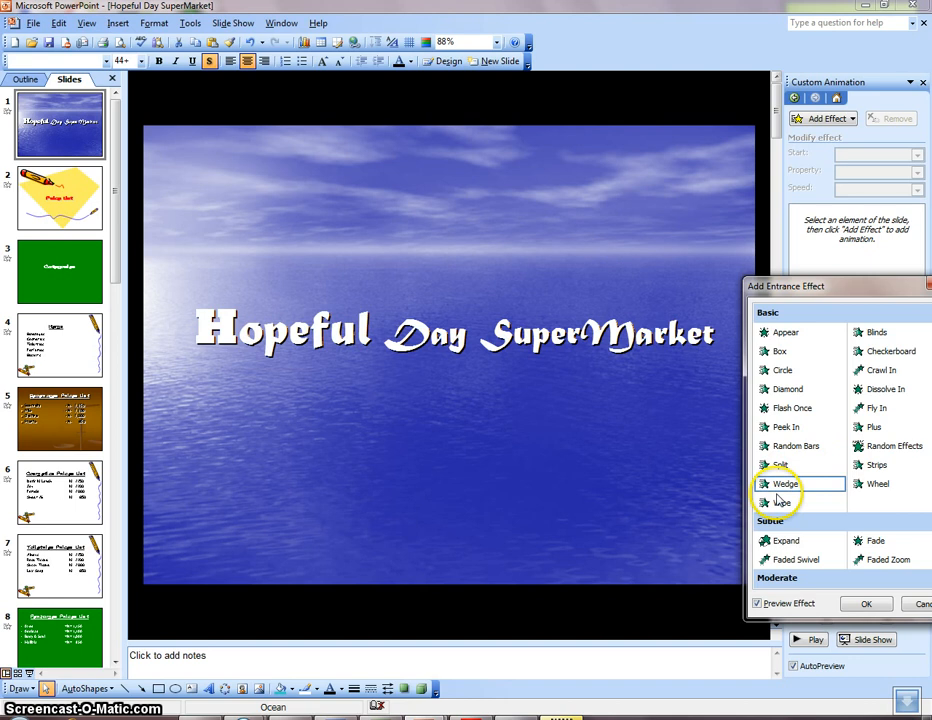
pyautogui.click(782, 502)
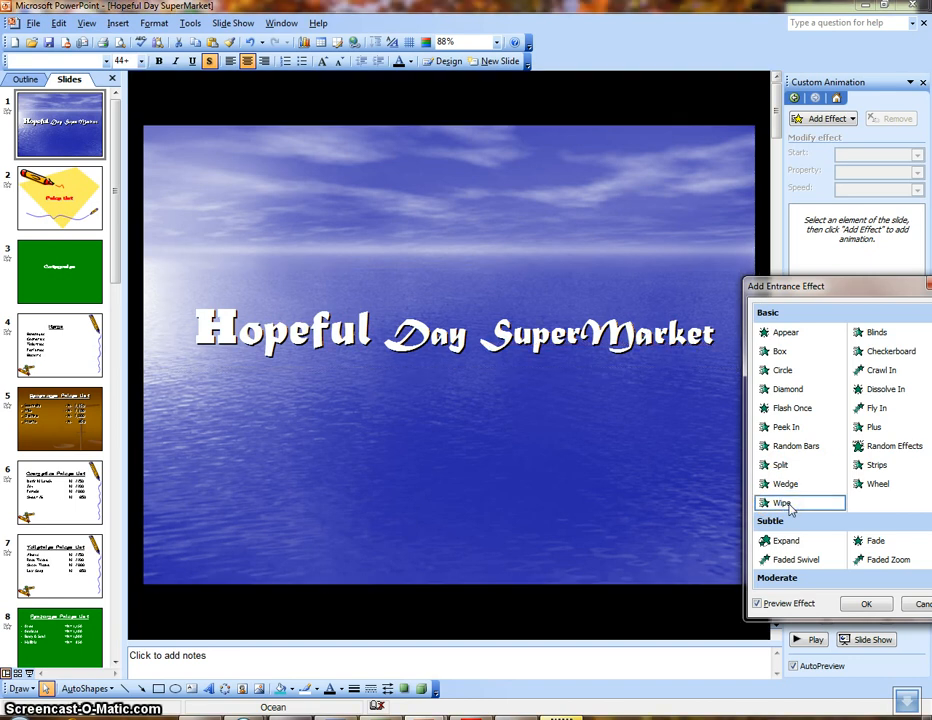
# Preview the basic entrance effects Blinds, Checkerboard, Crawl In, Dissolve In and Fly In on the title
pyautogui.click(874, 332)
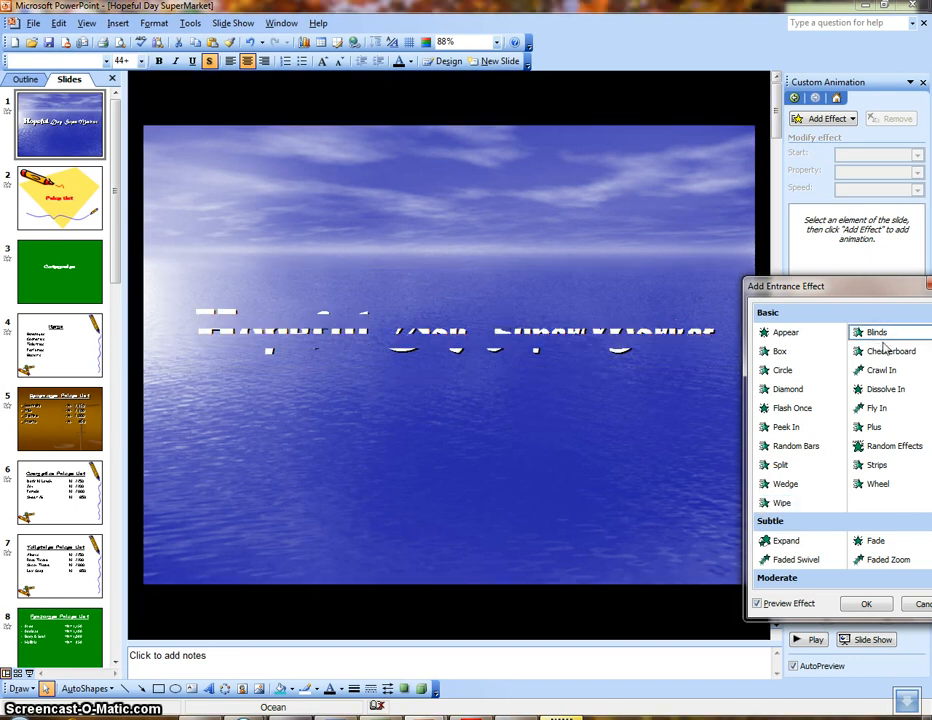
pyautogui.click(885, 352)
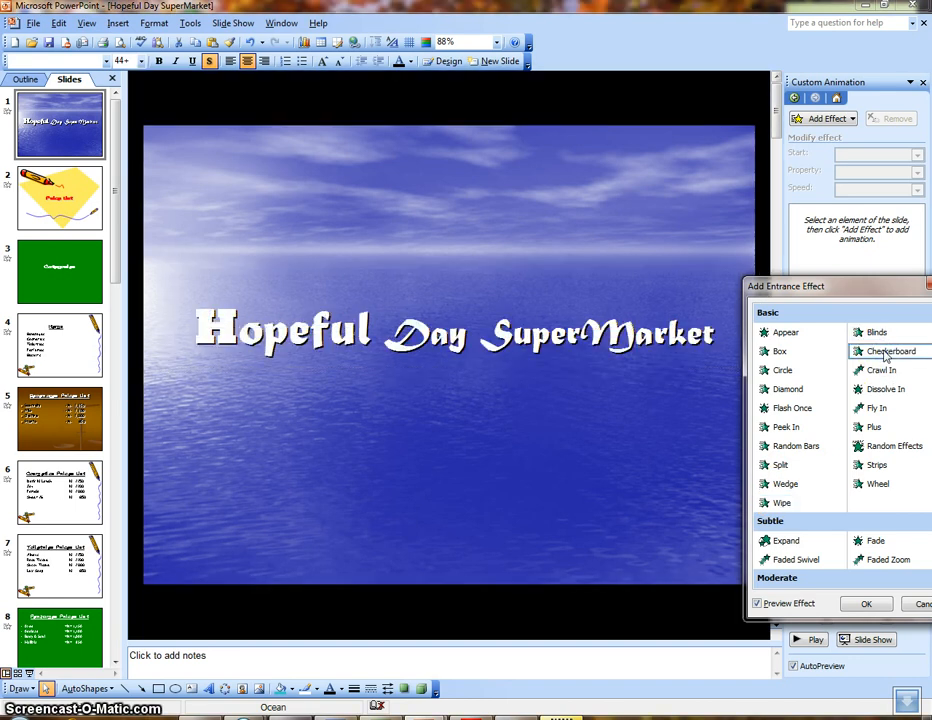
pyautogui.click(882, 372)
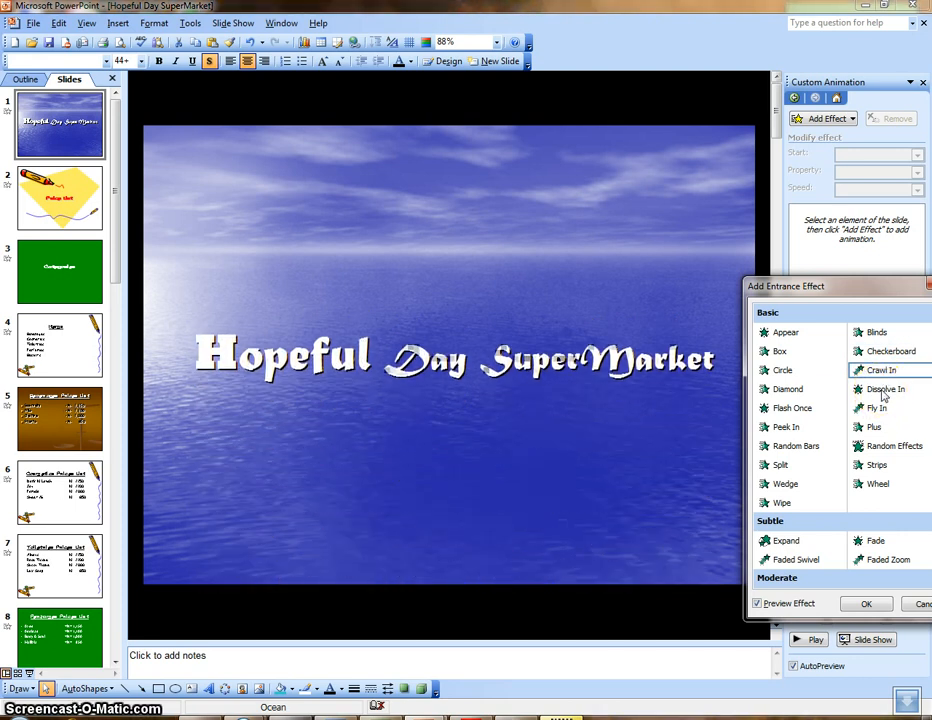
pyautogui.click(883, 390)
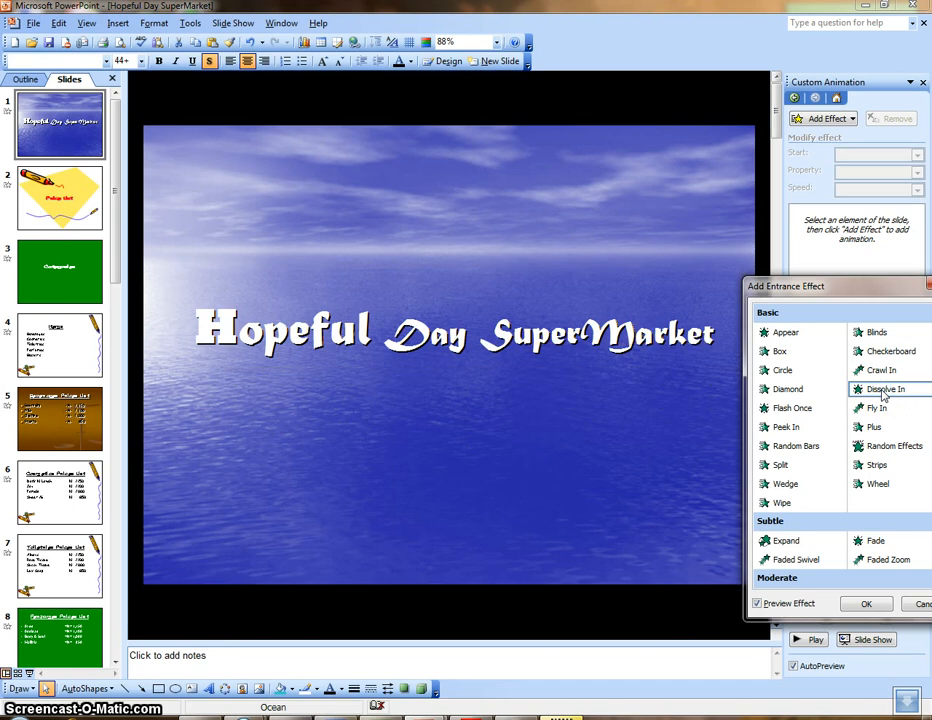
pyautogui.click(877, 408)
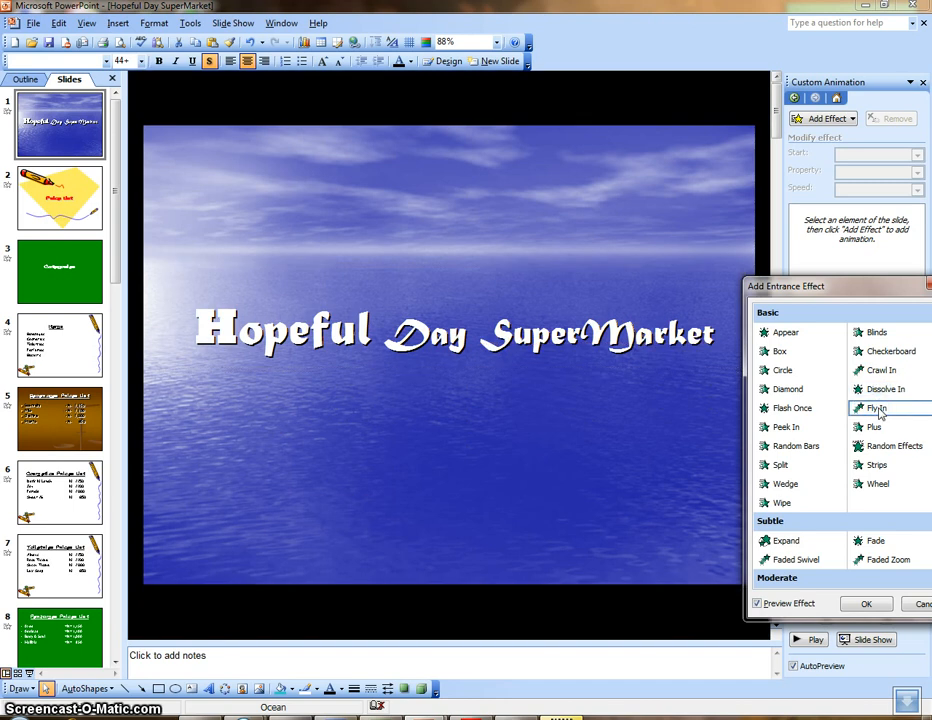
# Preview the basic entrance effects Plus, Random Effects, Strips and Wheel on the title
pyautogui.click(875, 428)
pyautogui.click(876, 433)
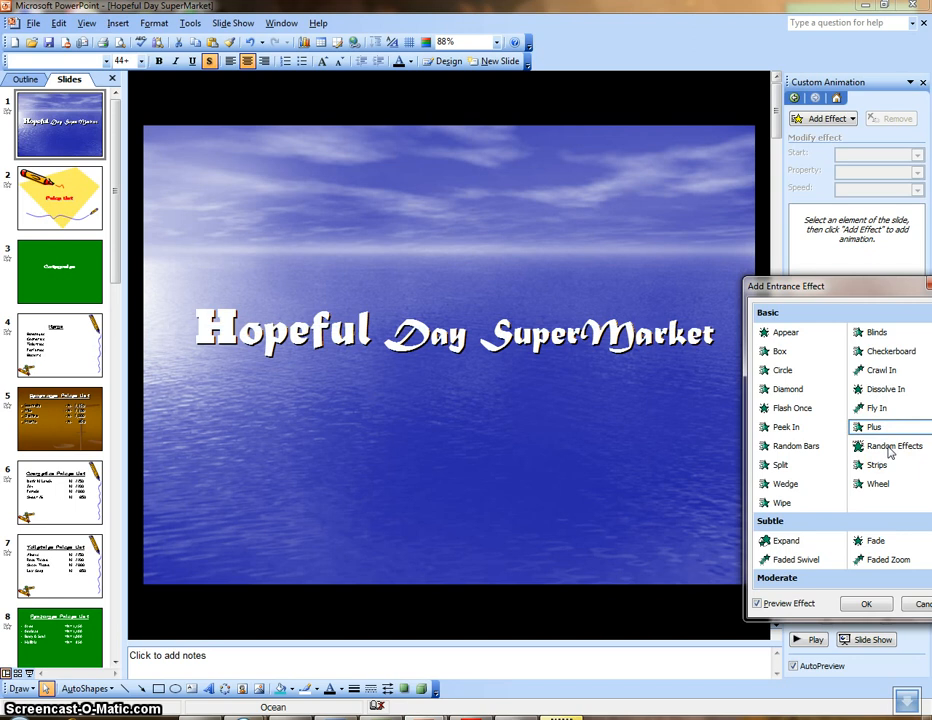
pyautogui.click(889, 449)
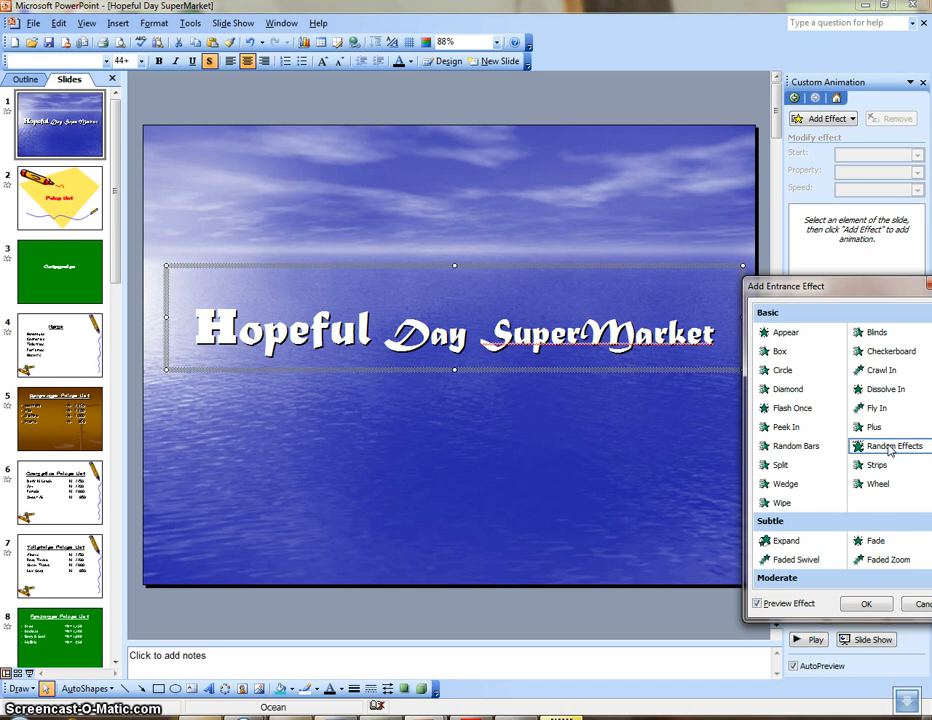
pyautogui.click(876, 468)
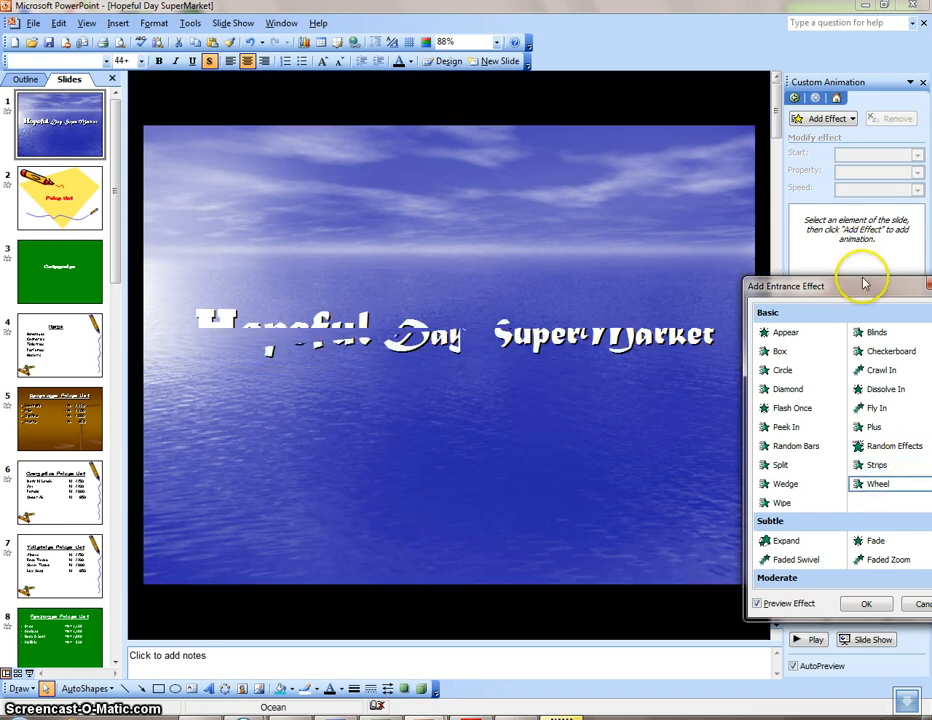
# Preview the subtle entrance effects Expand, Faded Swivel, Fade and Faded Zoom on the title
pyautogui.moveTo(860, 286); pyautogui.dragTo(820, 195)
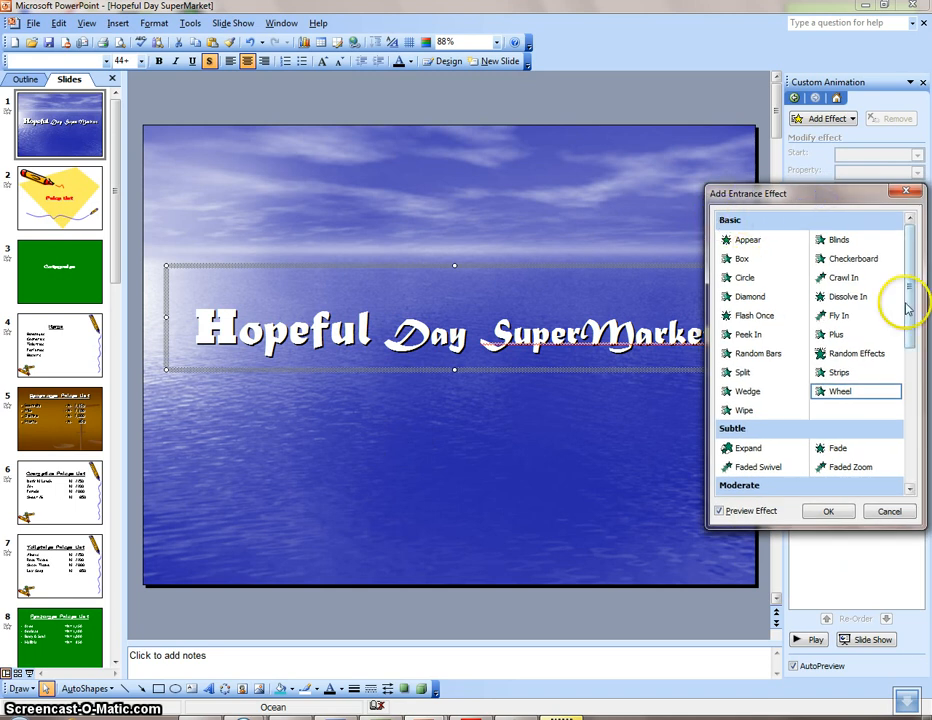
pyautogui.moveTo(907, 308); pyautogui.dragTo(913, 357)
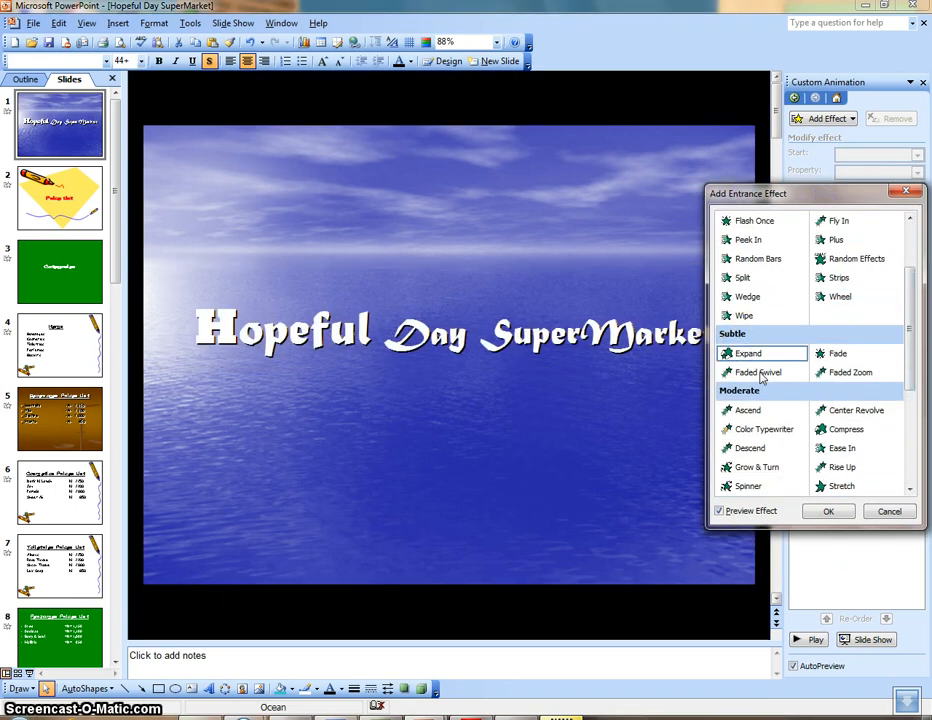
pyautogui.click(760, 373)
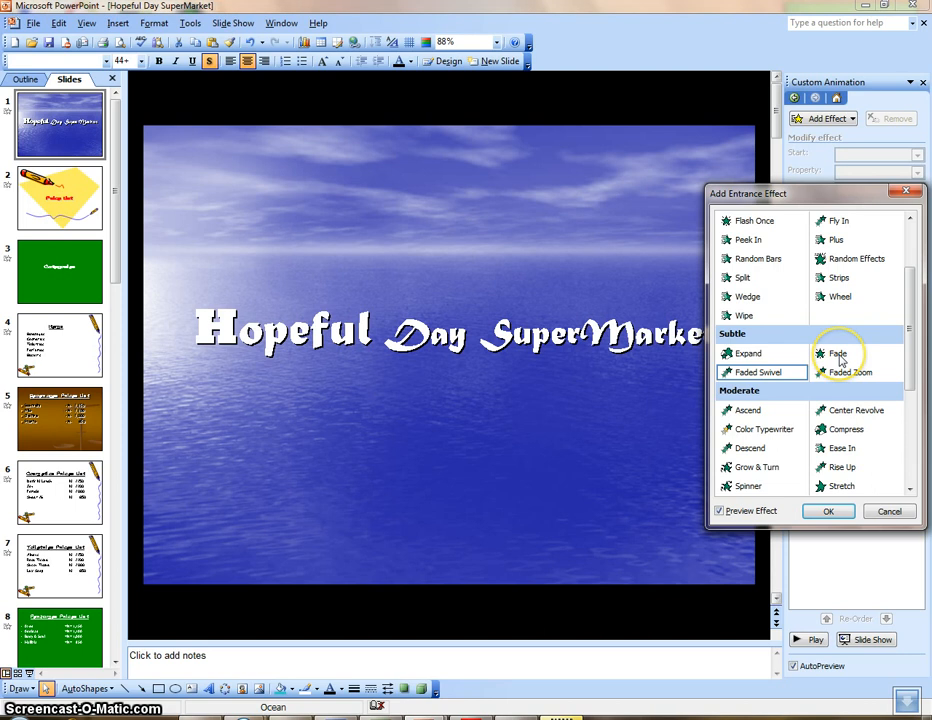
pyautogui.click(838, 357)
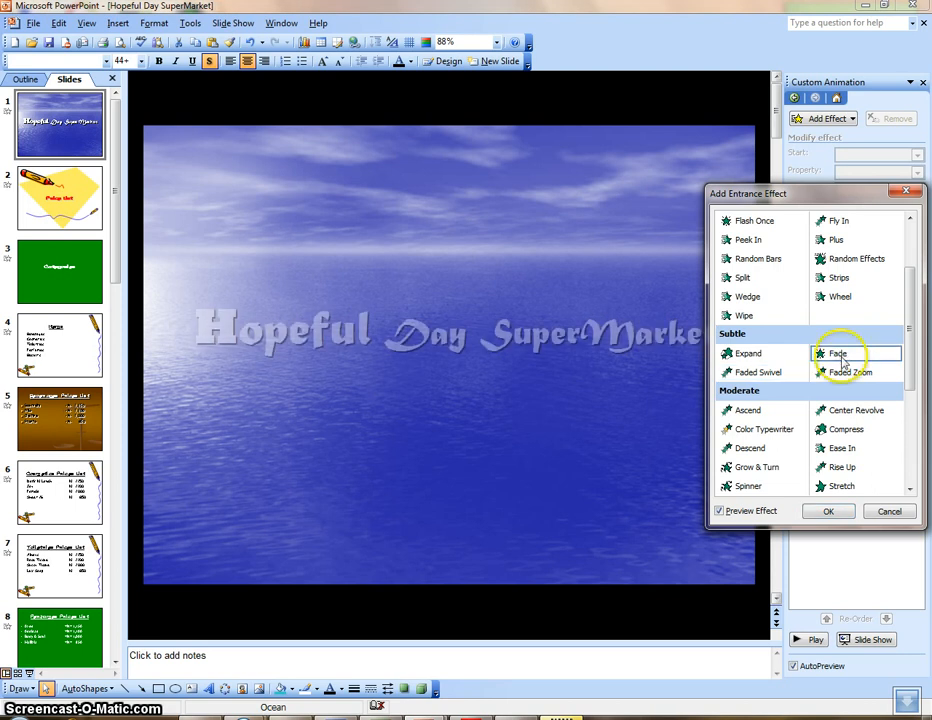
pyautogui.click(851, 373)
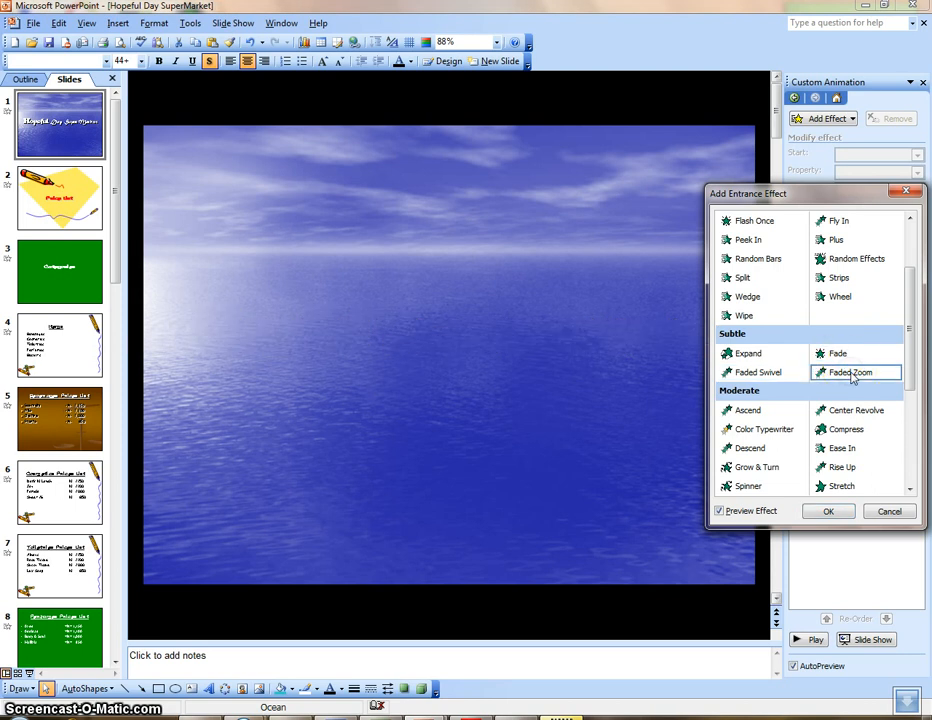
# Preview the moderate entrance effects Ascend, Color Typewriter, Descend, Grow & Turn, Spinner and Unfold on the title
pyautogui.click(755, 412)
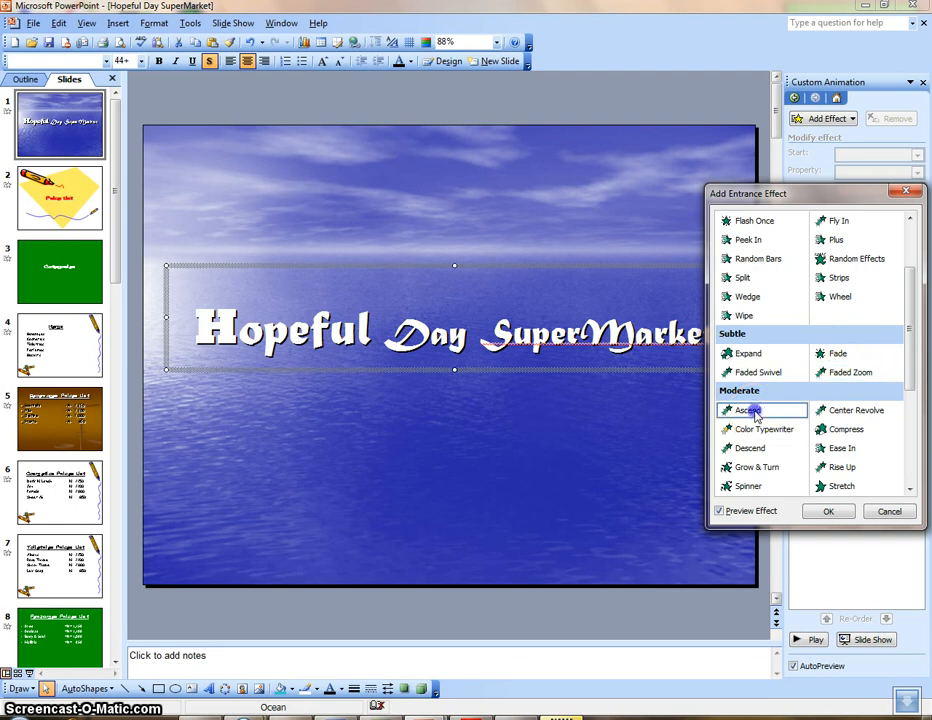
pyautogui.moveTo(913, 375); pyautogui.dragTo(910, 420)
pyautogui.click(764, 296)
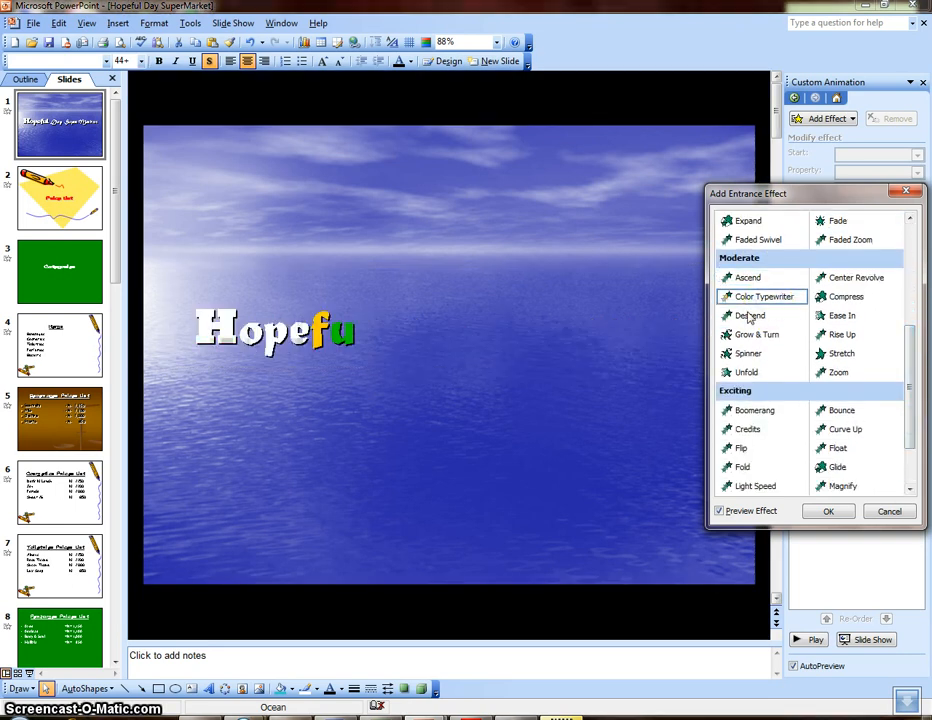
pyautogui.click(750, 316)
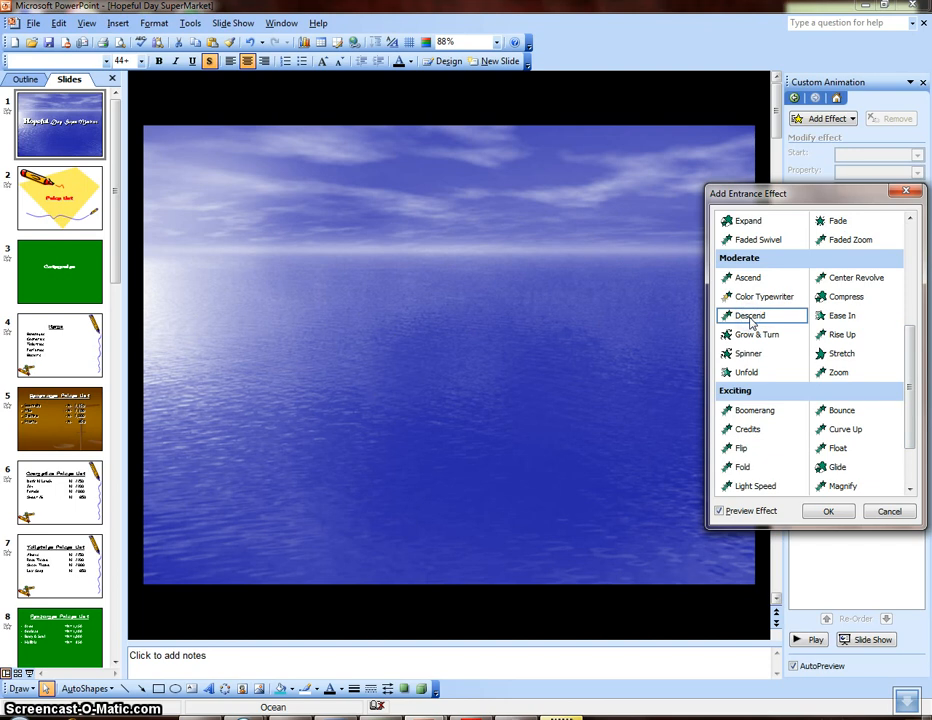
pyautogui.click(757, 335)
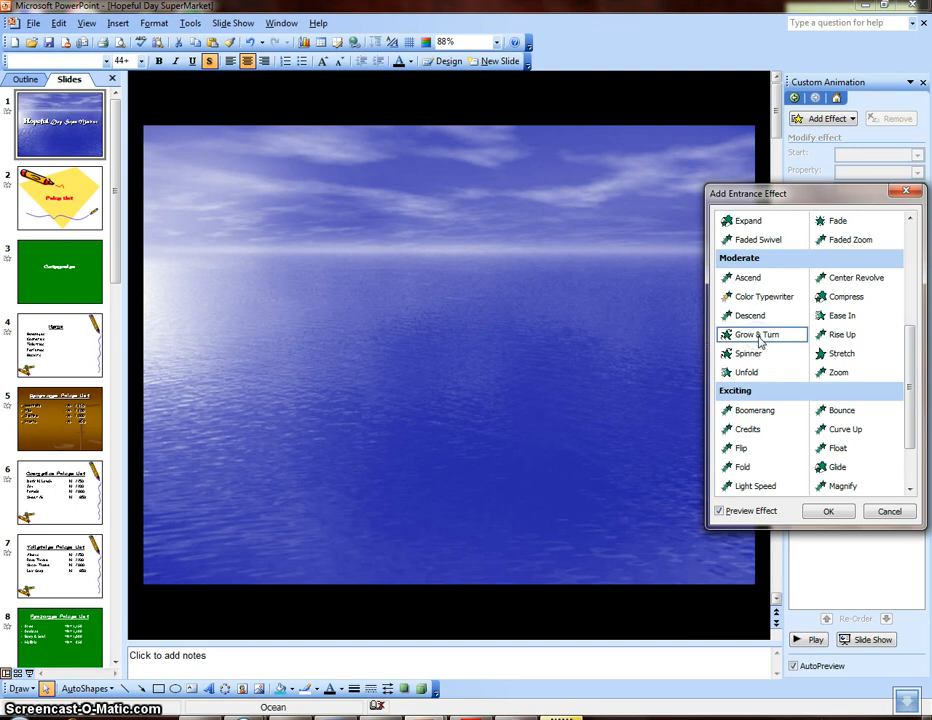
pyautogui.click(760, 346)
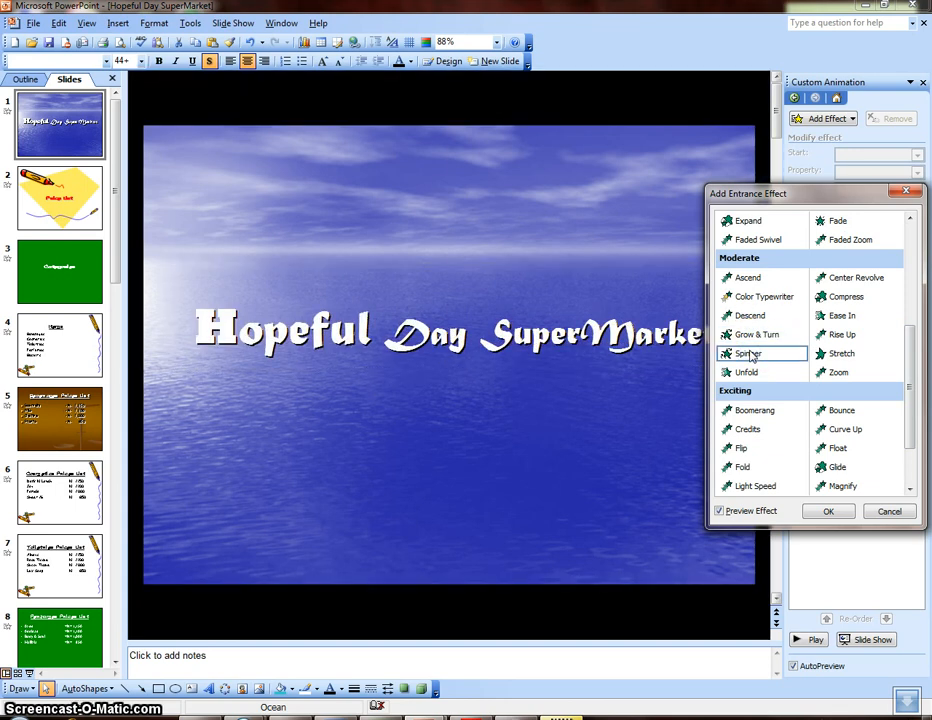
pyautogui.click(752, 373)
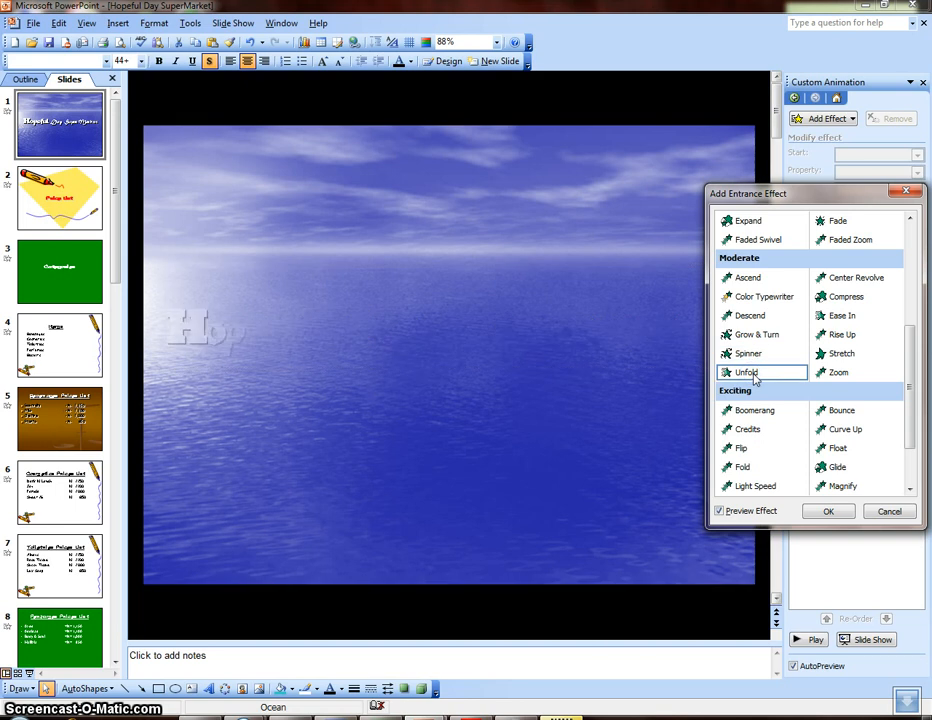
# Preview the moderate entrance effects Center Revolve, Compress, Ease In, Rise Up, Stretch and Zoom on the title
pyautogui.click(855, 280)
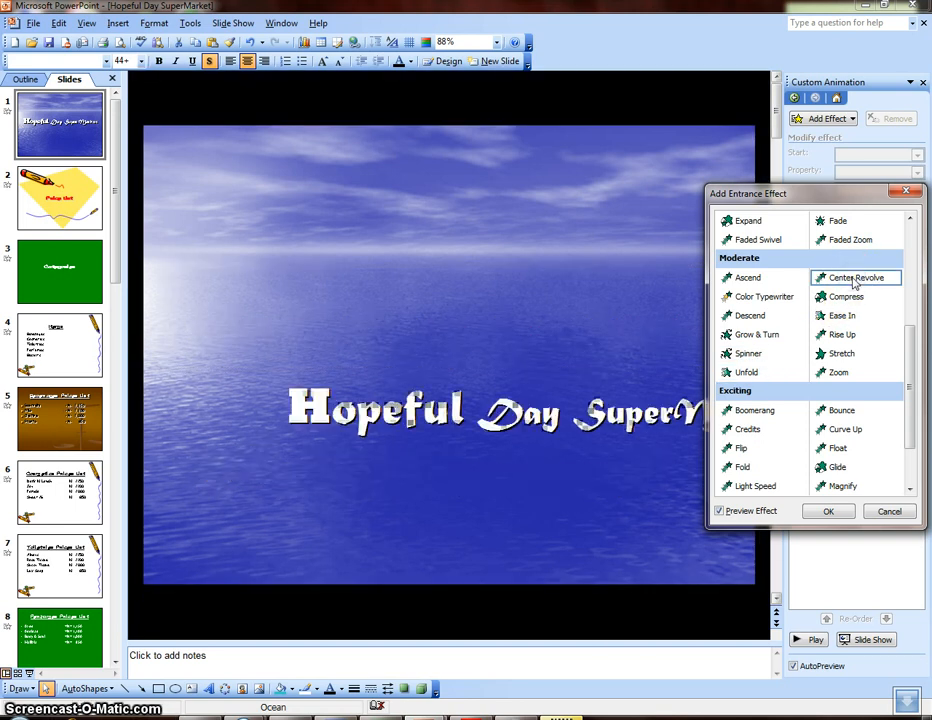
pyautogui.click(850, 300)
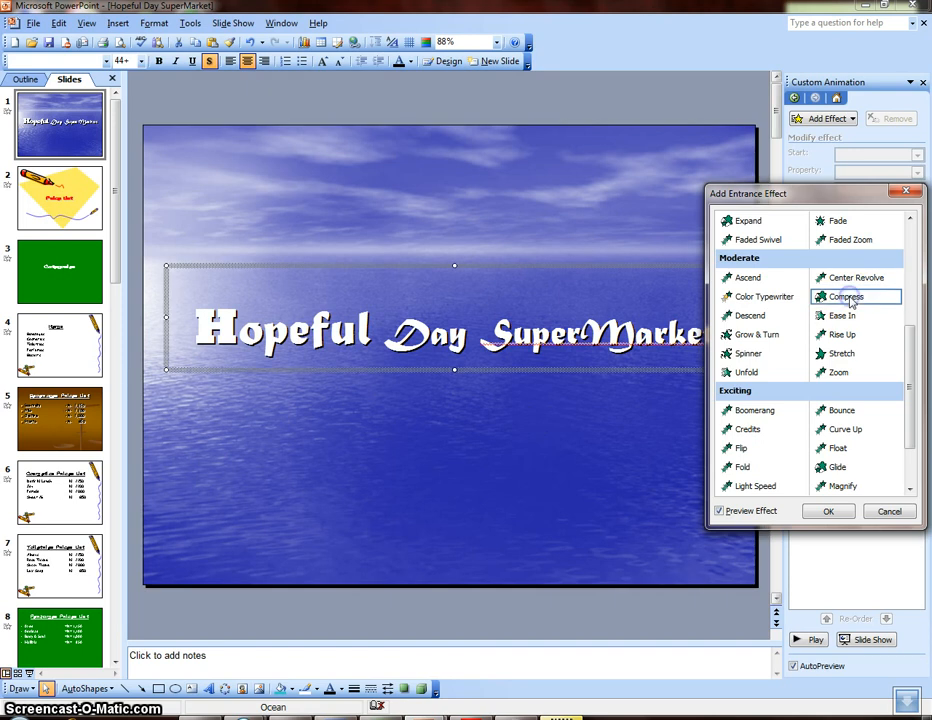
pyautogui.click(843, 316)
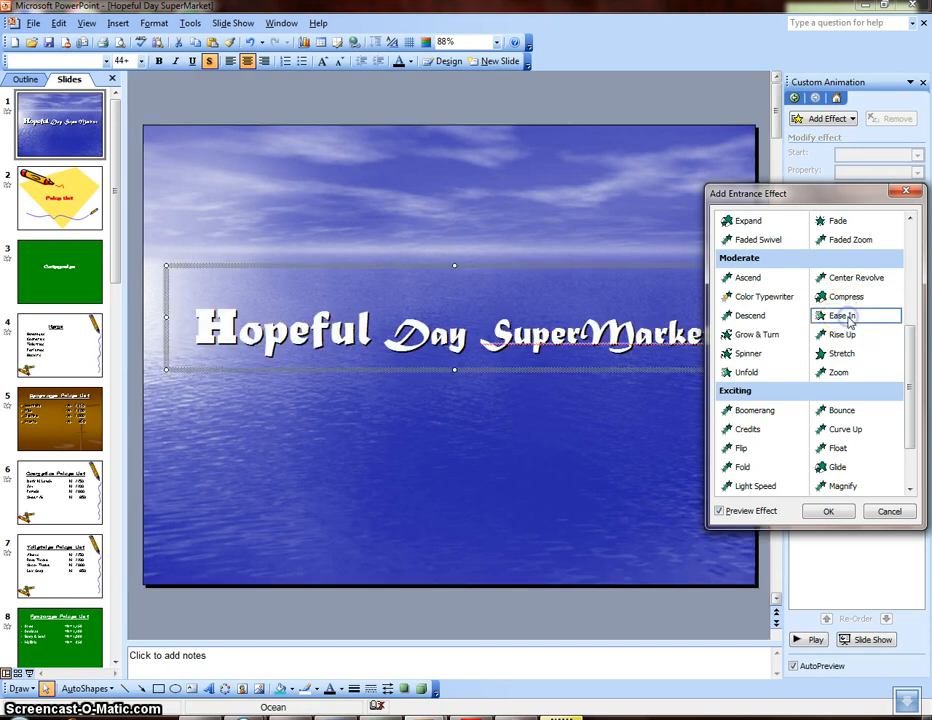
pyautogui.click(848, 337)
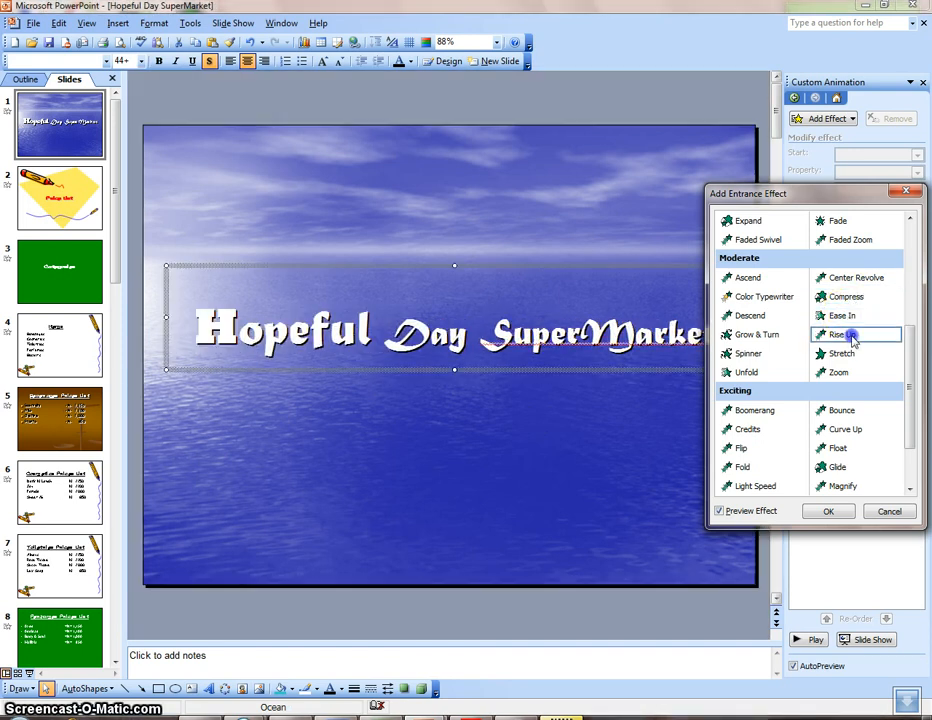
pyautogui.click(843, 354)
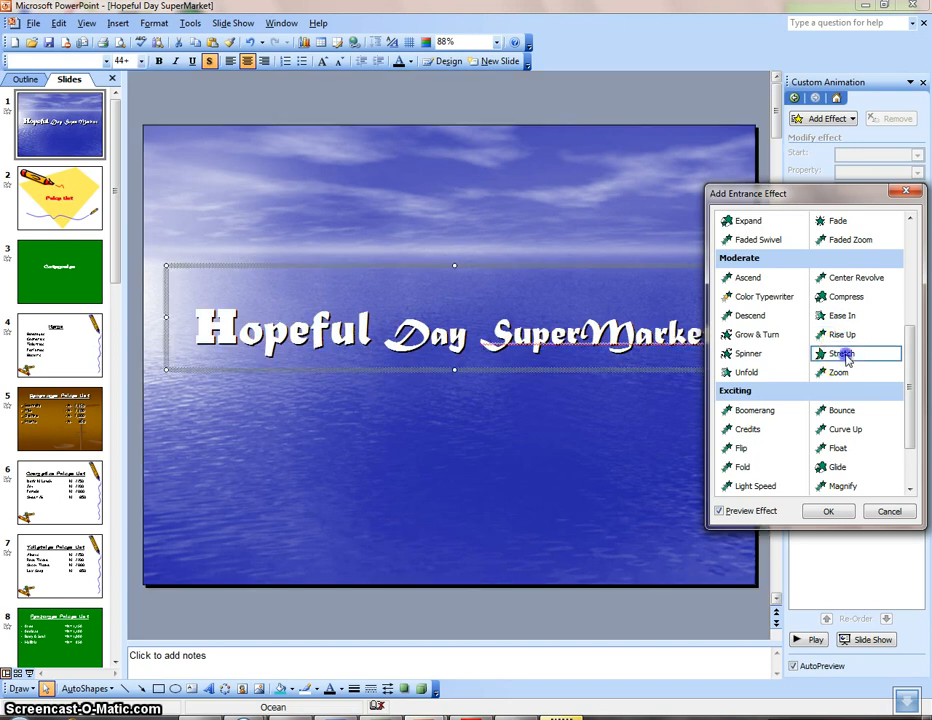
pyautogui.click(845, 376)
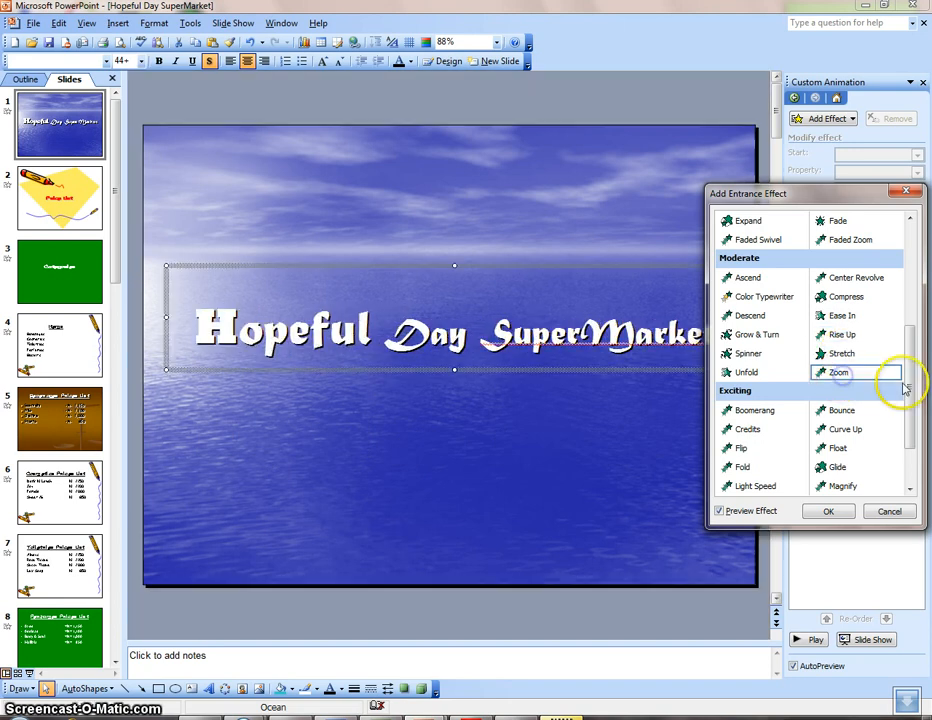
# Preview the exciting entrance effects Boomerang, Credits, Flip, Fold, Light Speed, Pinwheel and Spiral In on the title
pyautogui.moveTo(910, 390); pyautogui.dragTo(913, 437)
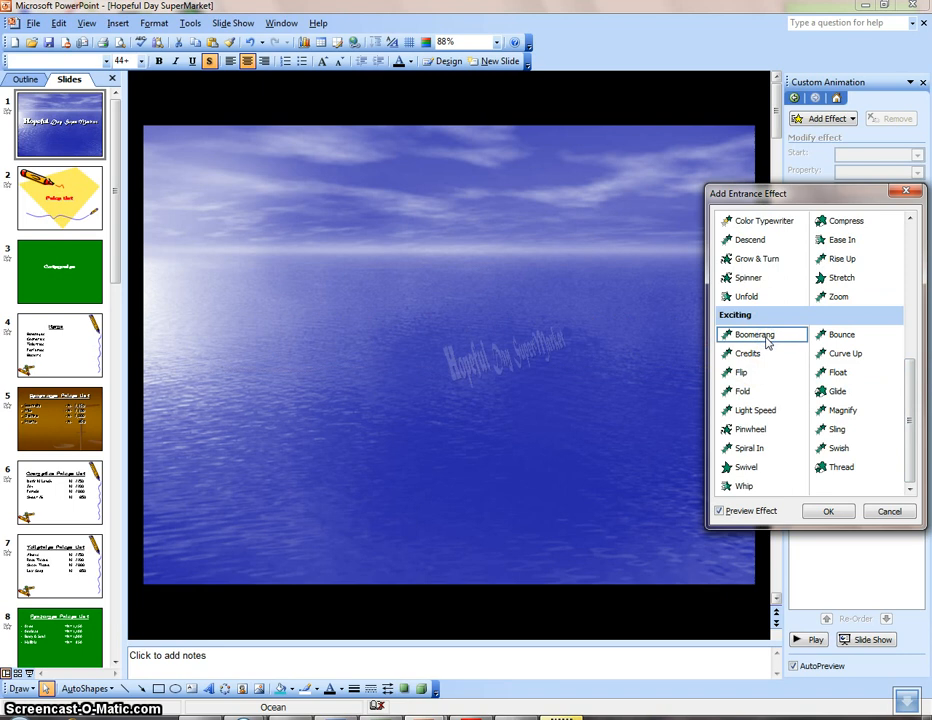
pyautogui.click(750, 354)
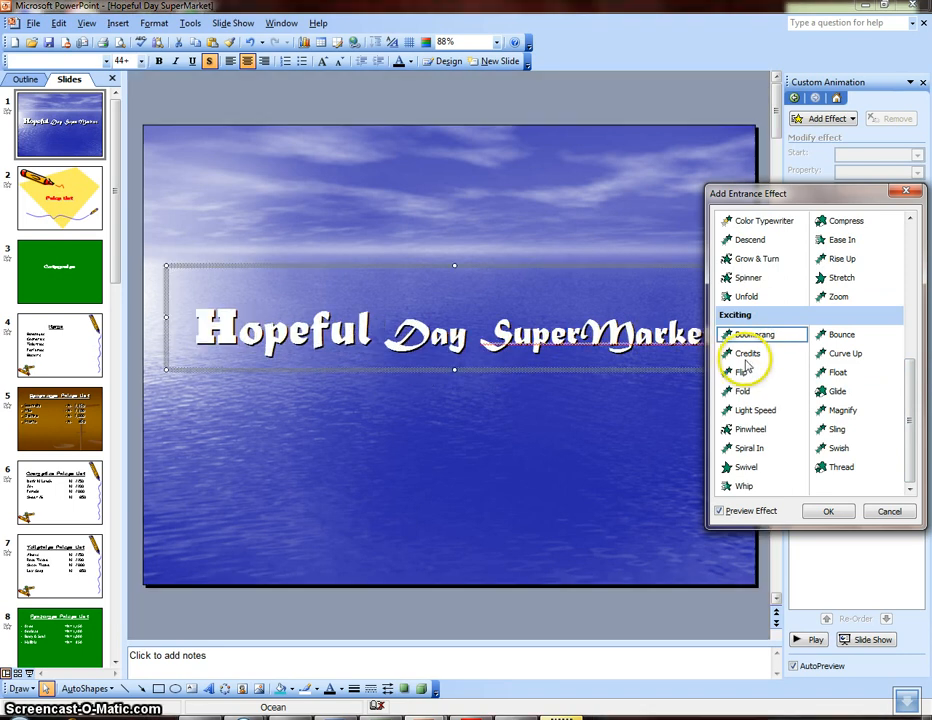
pyautogui.click(780, 357)
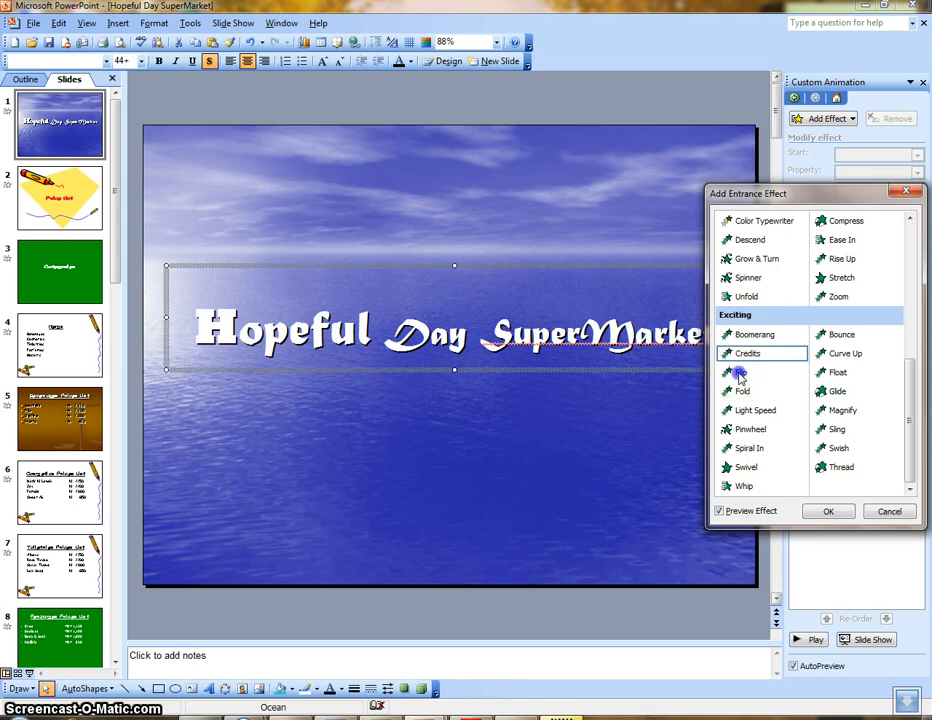
pyautogui.click(739, 374)
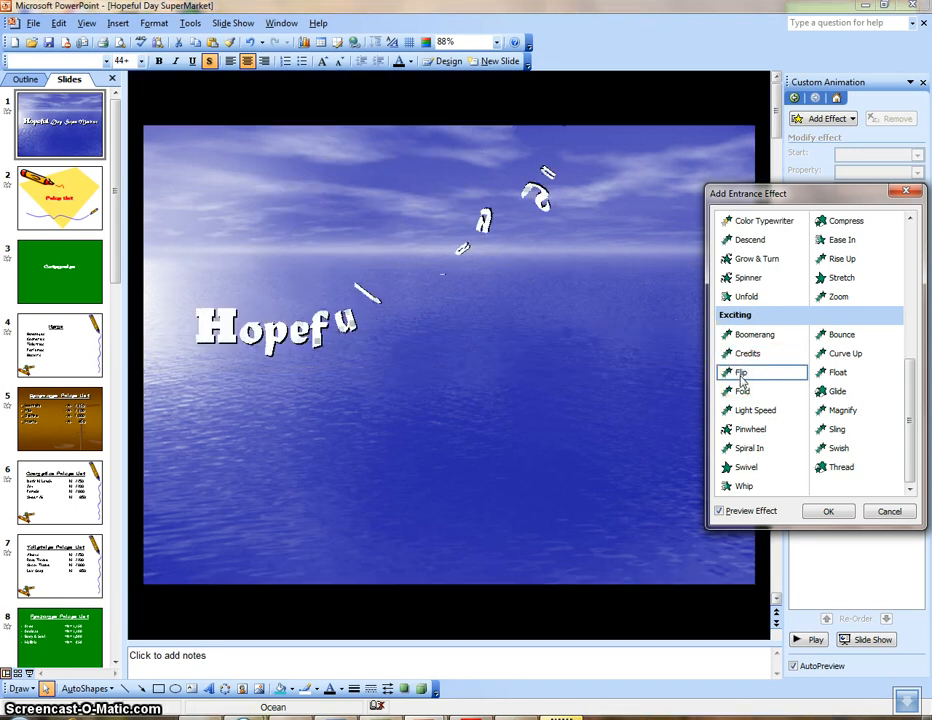
pyautogui.click(743, 393)
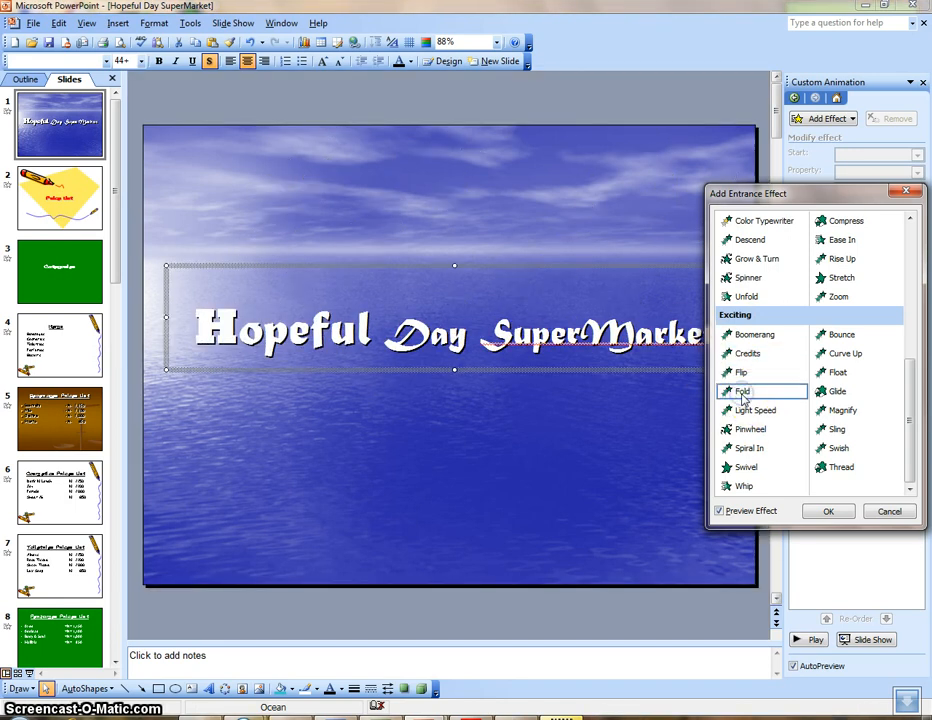
pyautogui.click(758, 412)
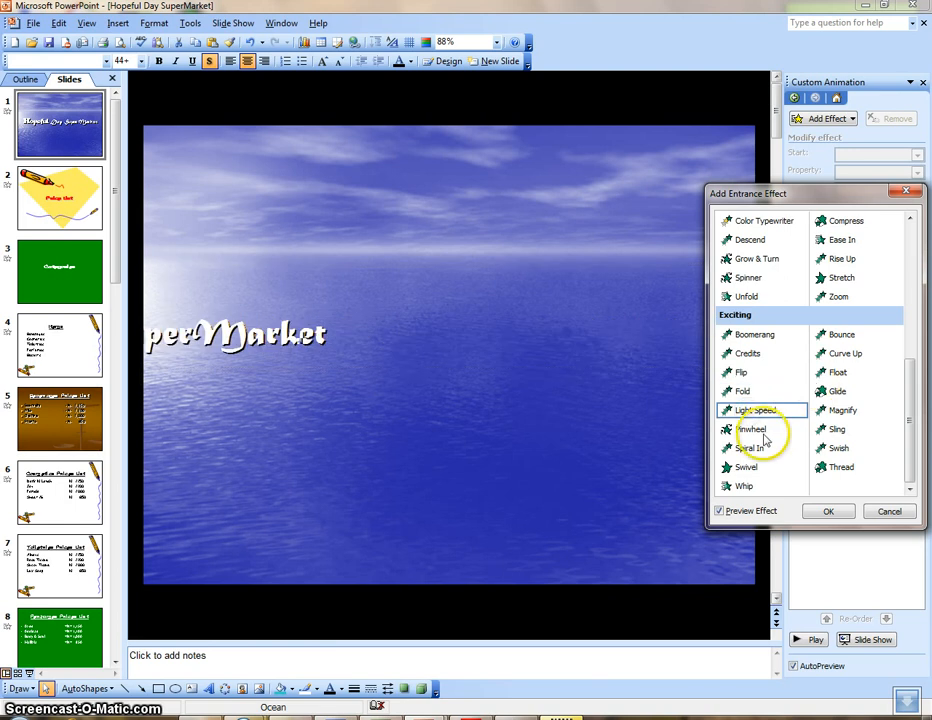
pyautogui.click(759, 431)
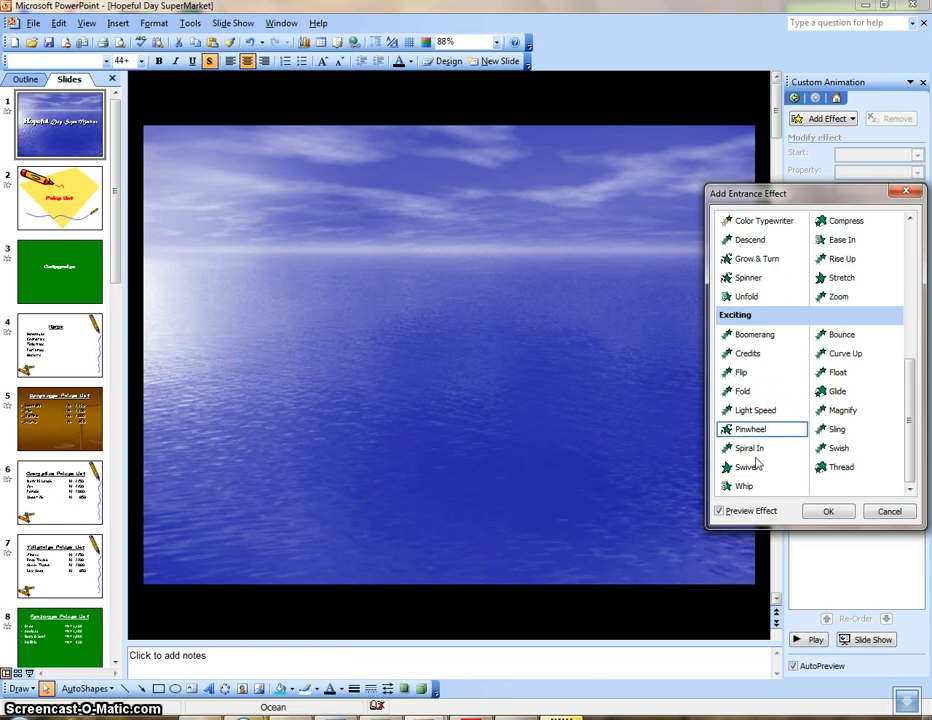
pyautogui.click(753, 452)
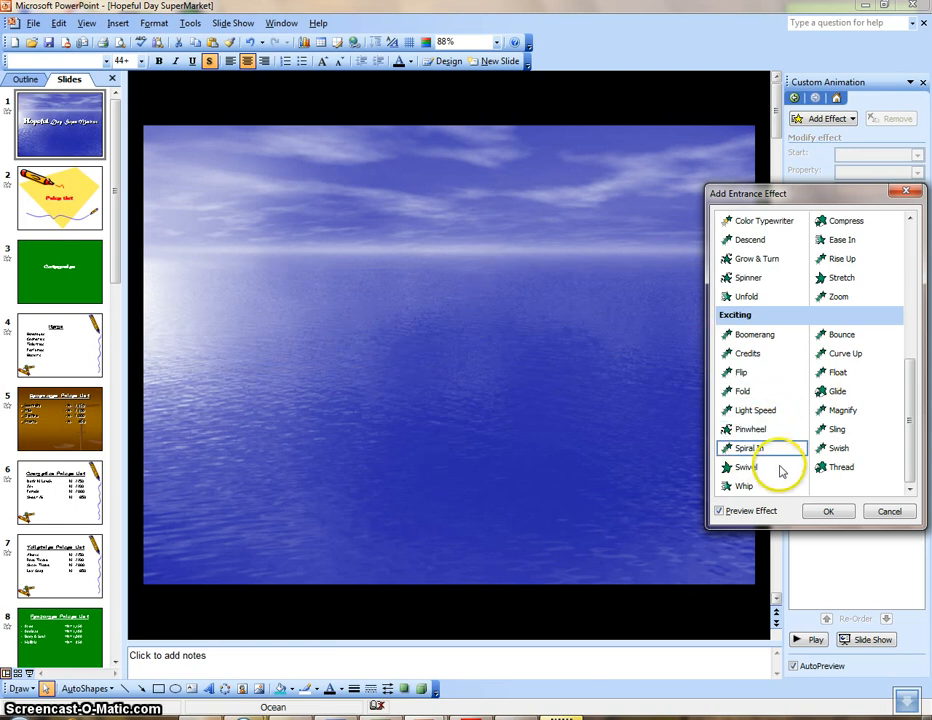
pyautogui.click(742, 510)
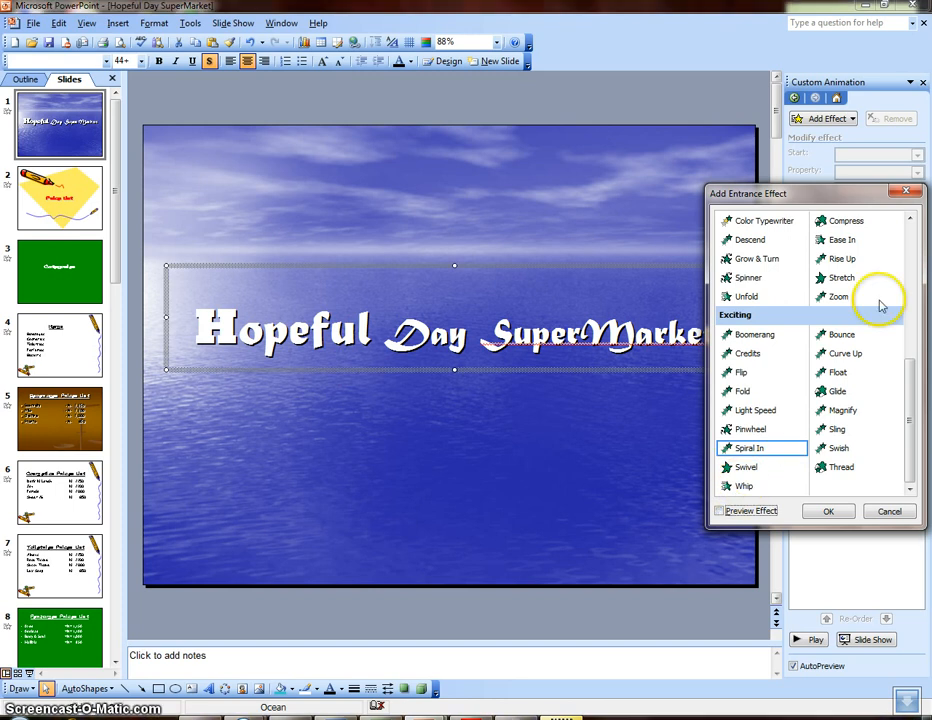
pyautogui.click(841, 338)
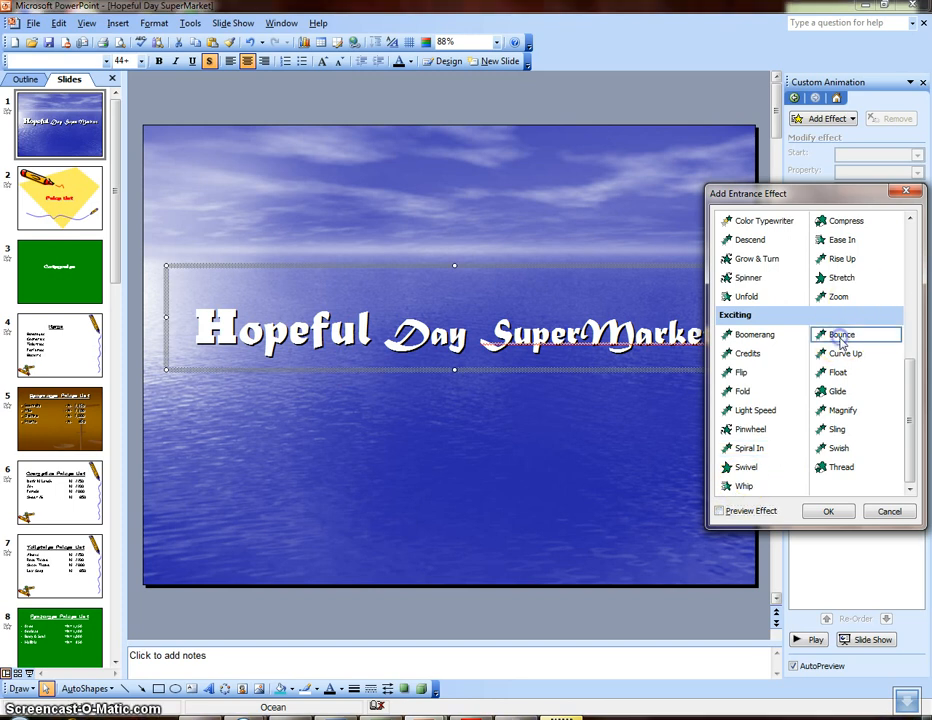
pyautogui.click(846, 392)
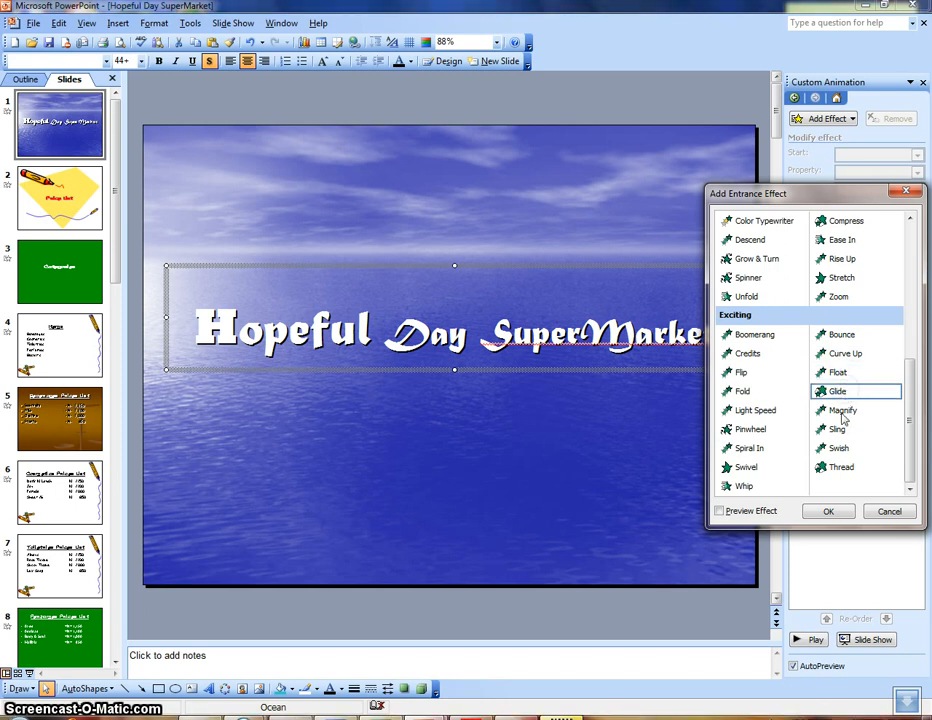
pyautogui.click(718, 511)
# Preview the exciting entrance effects Bounce, Curve Up, Float, Glide, Magnify, Sling, Swish and Thread on the title
pyautogui.click(828, 338)
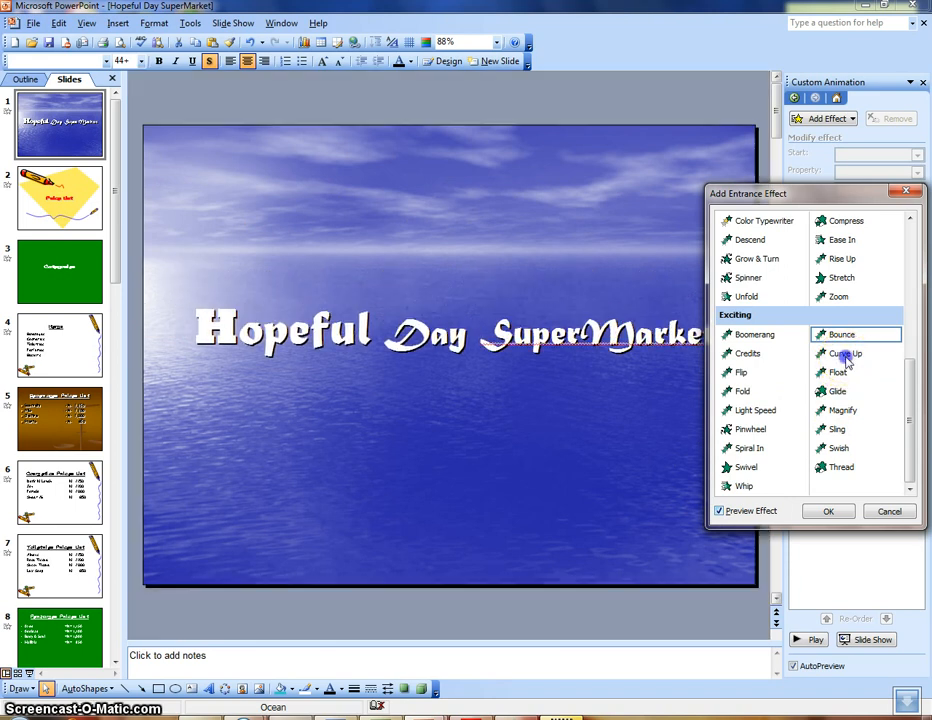
pyautogui.click(846, 358)
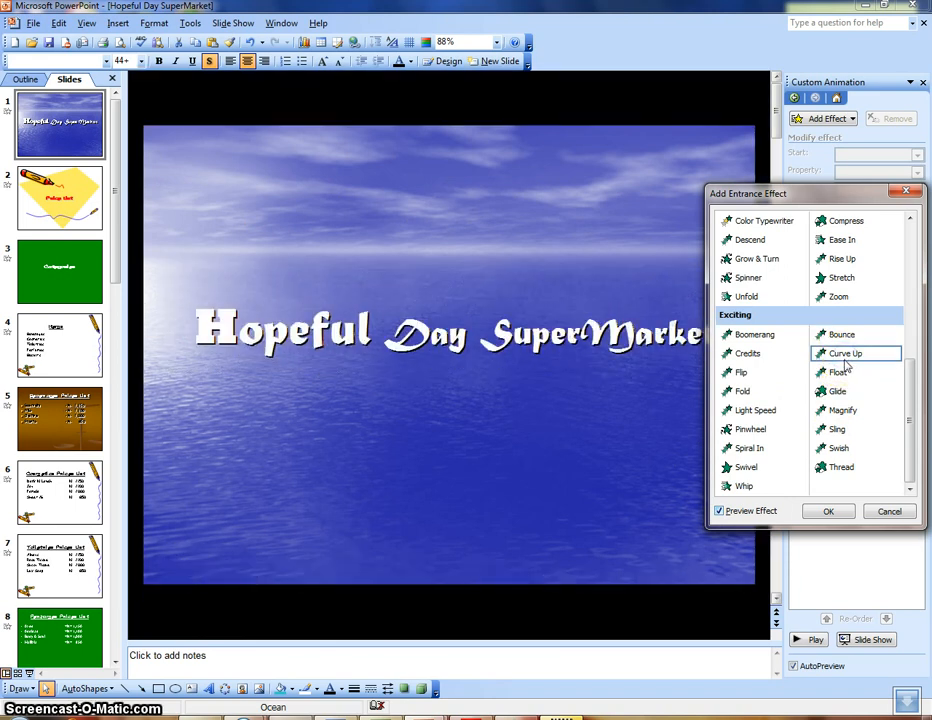
pyautogui.click(843, 371)
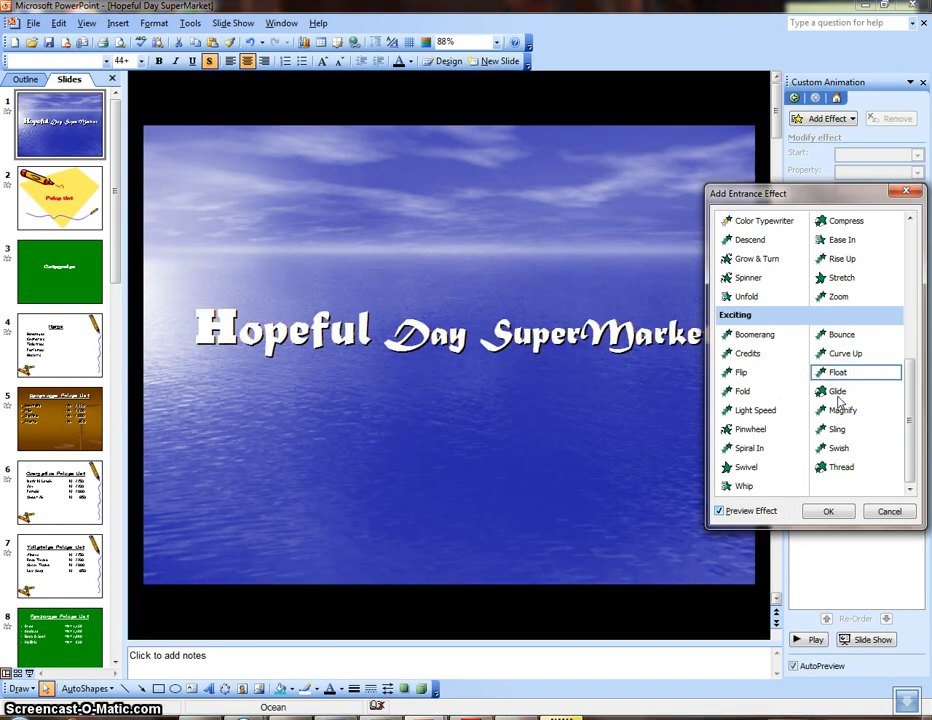
pyautogui.click(839, 393)
pyautogui.click(841, 412)
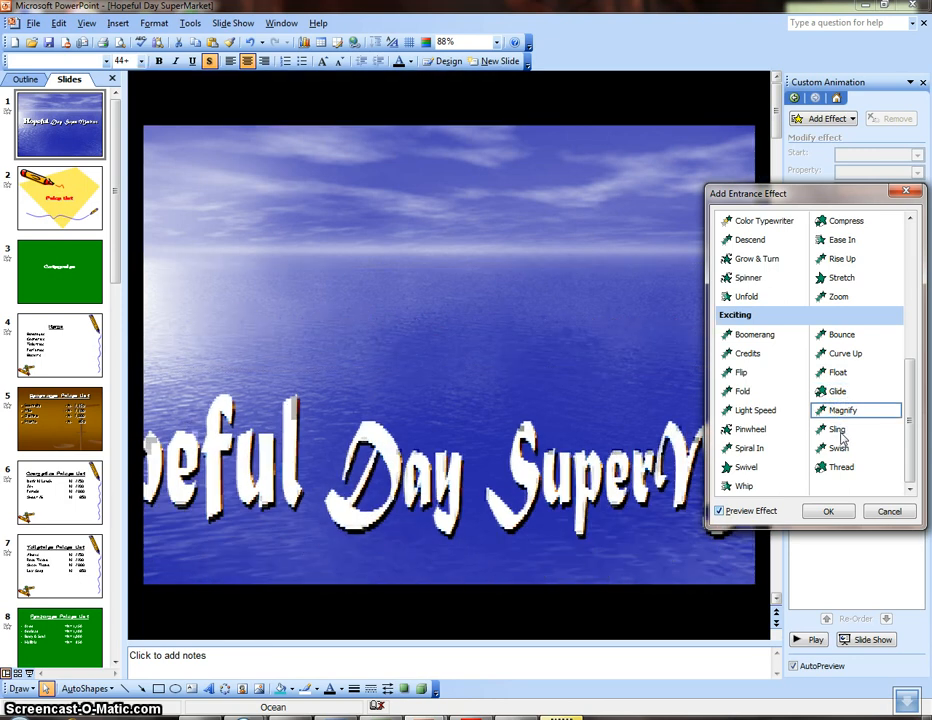
pyautogui.click(840, 432)
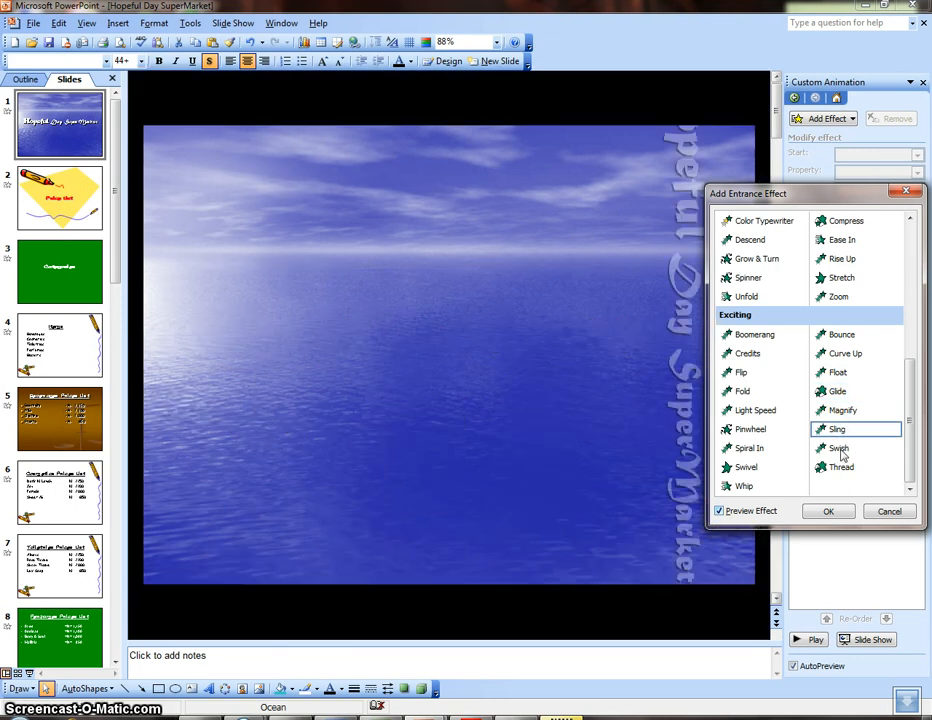
pyautogui.click(841, 450)
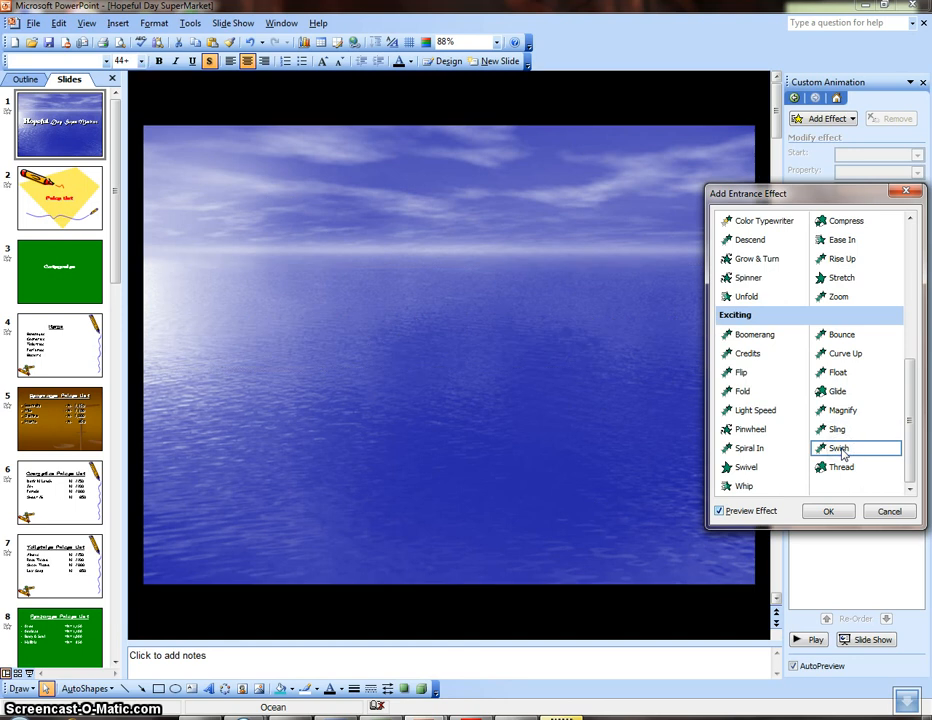
pyautogui.click(840, 458)
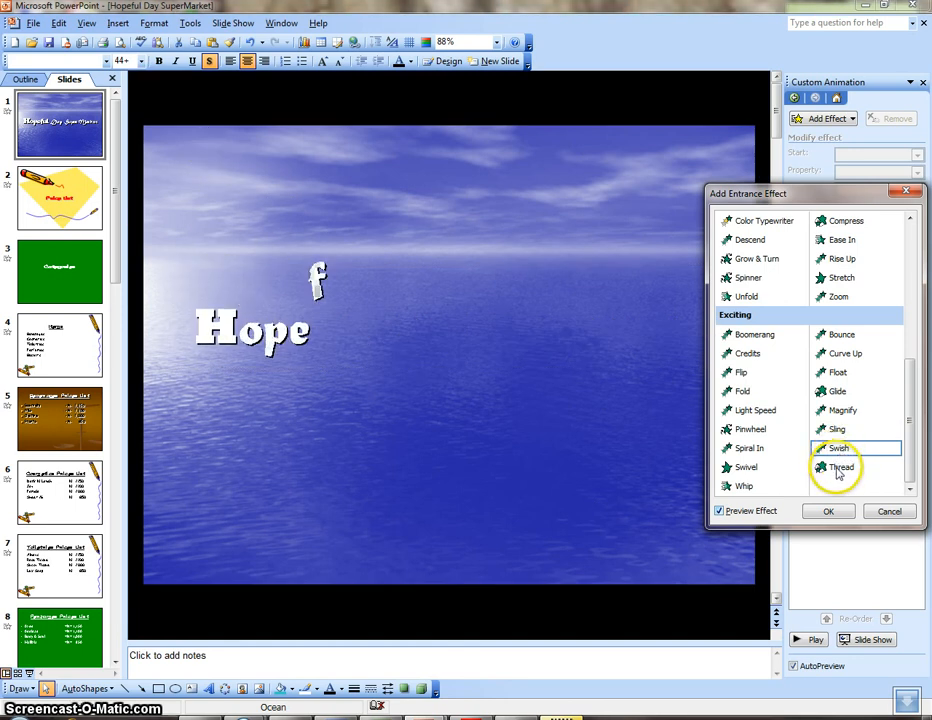
pyautogui.click(843, 469)
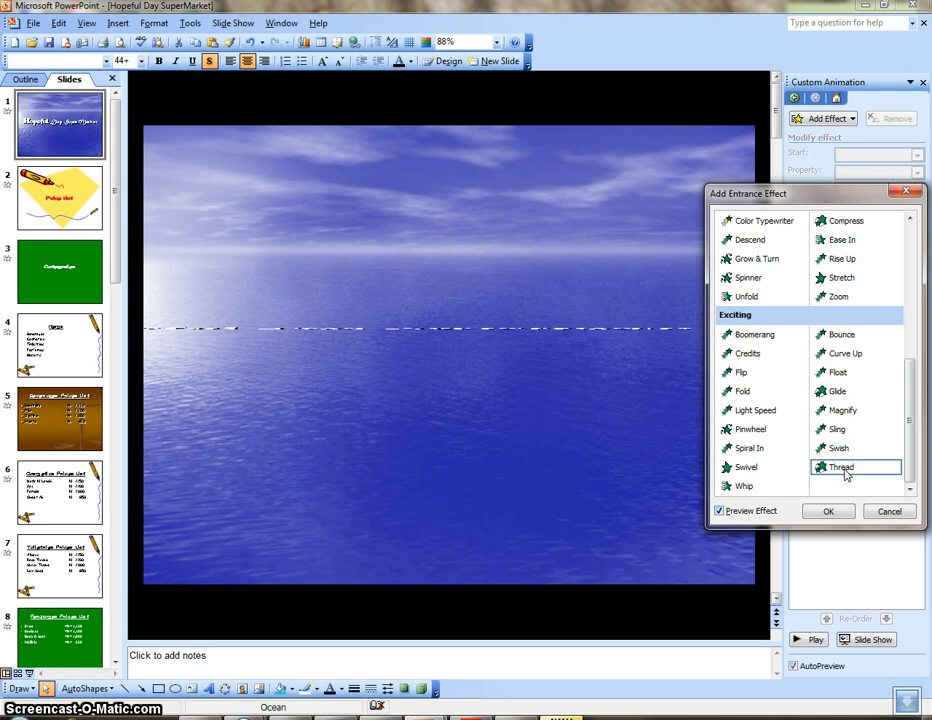
pyautogui.click(845, 470)
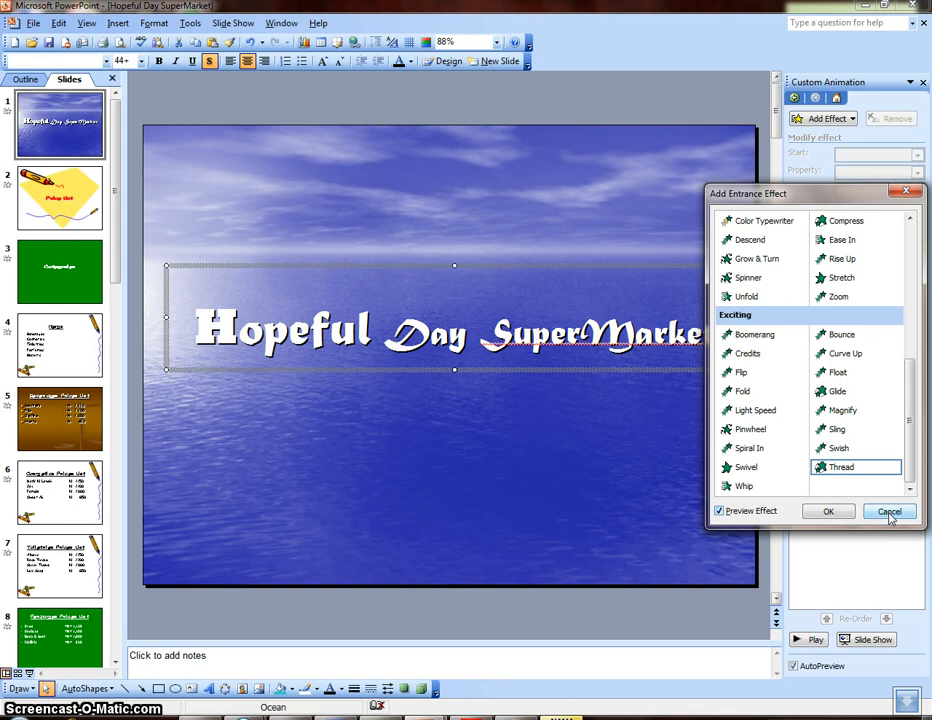
# Apply the Bounce entrance effect to the Hopeful Day SuperMarket title and select its entry among the slide's animations
pyautogui.click(846, 337)
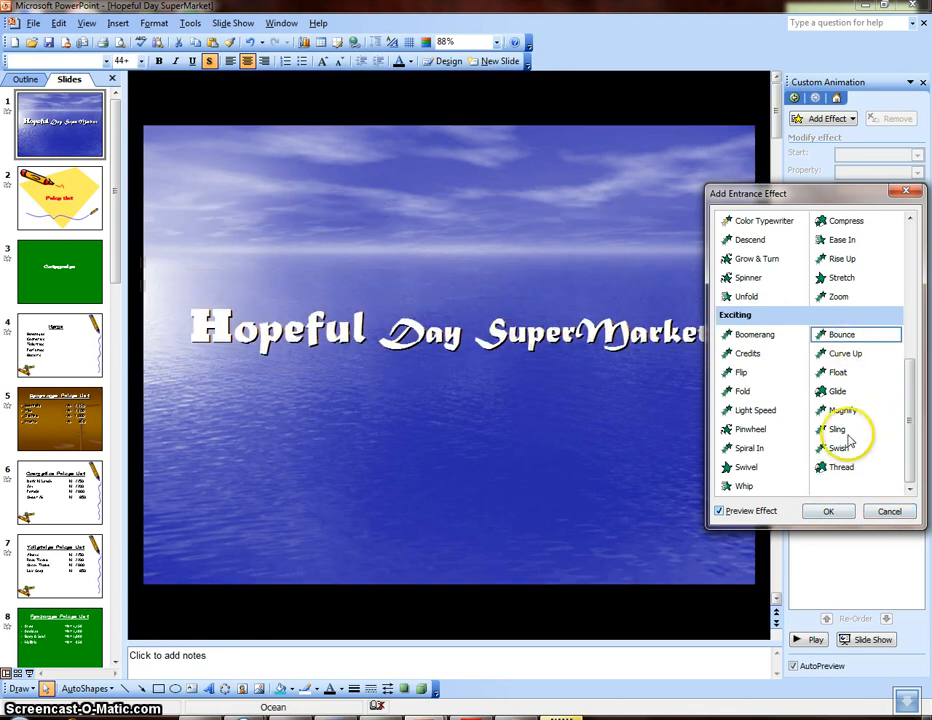
pyautogui.click(828, 512)
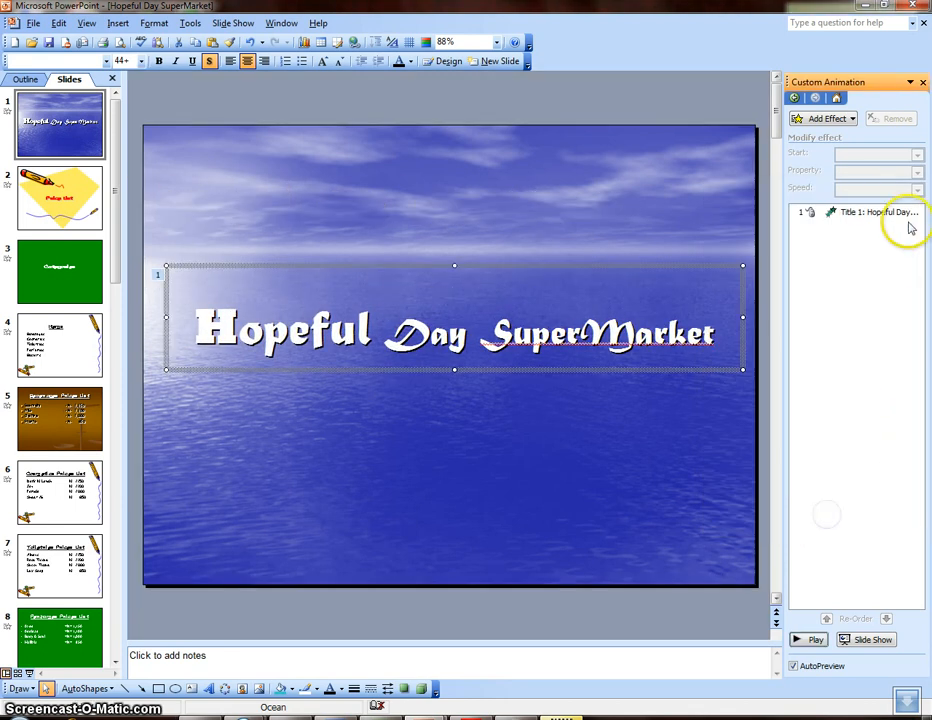
pyautogui.click(858, 214)
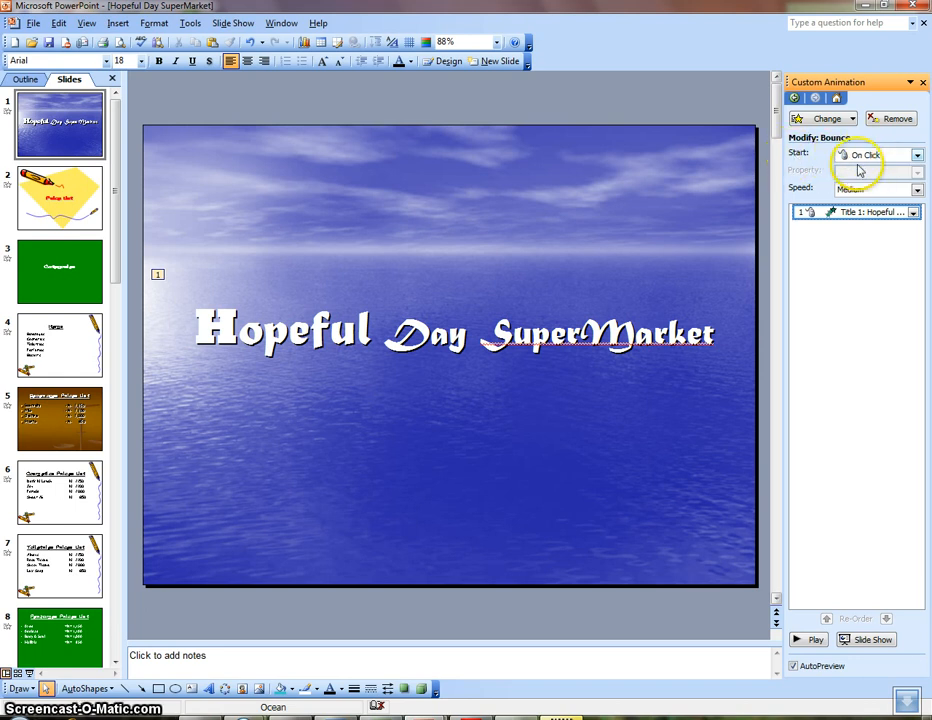
# Run the slide show from slide 1 to watch the title's entrance, advance to the following slide and end the show
pyautogui.click(872, 639)
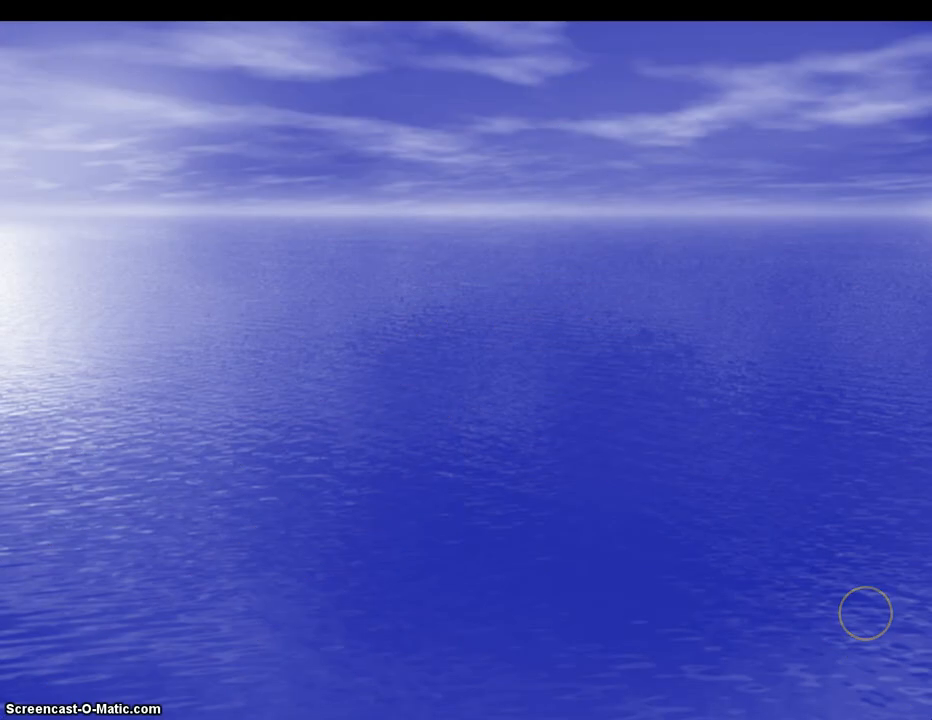
pyautogui.click(865, 613)
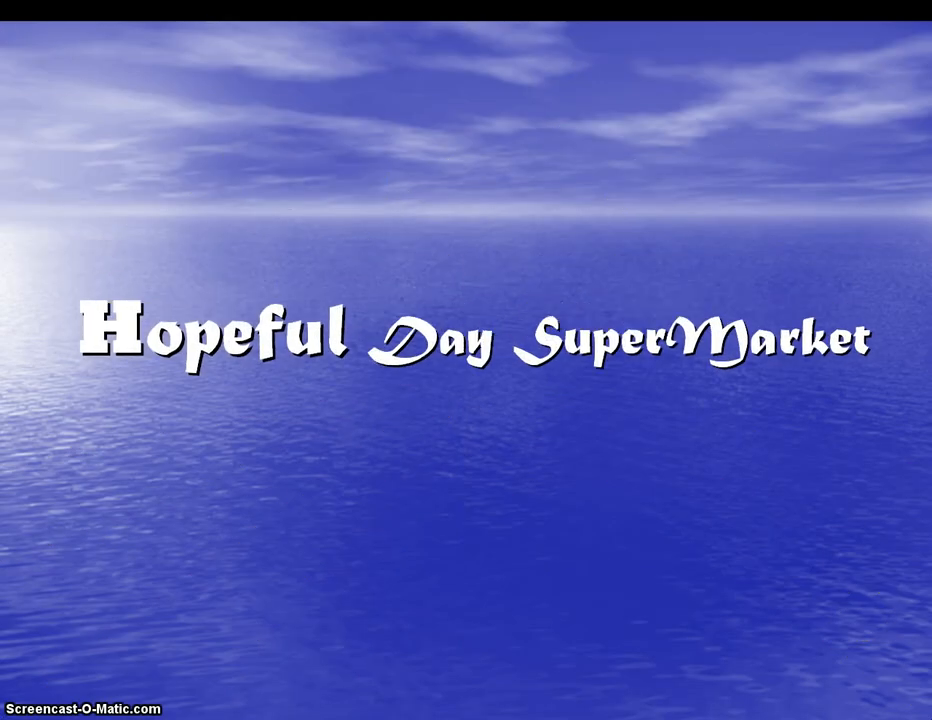
pyautogui.click(866, 618)
pyautogui.press('Escape')
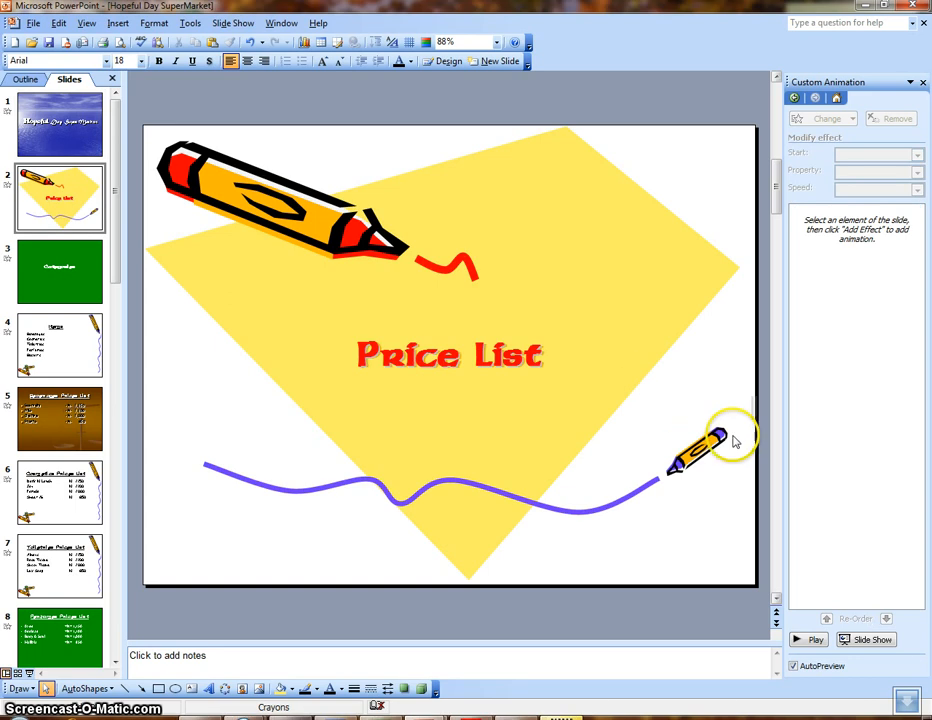
# Return to slide 1, select the title's Bounce animation and play it again in the slide show
pyautogui.click(57, 115)
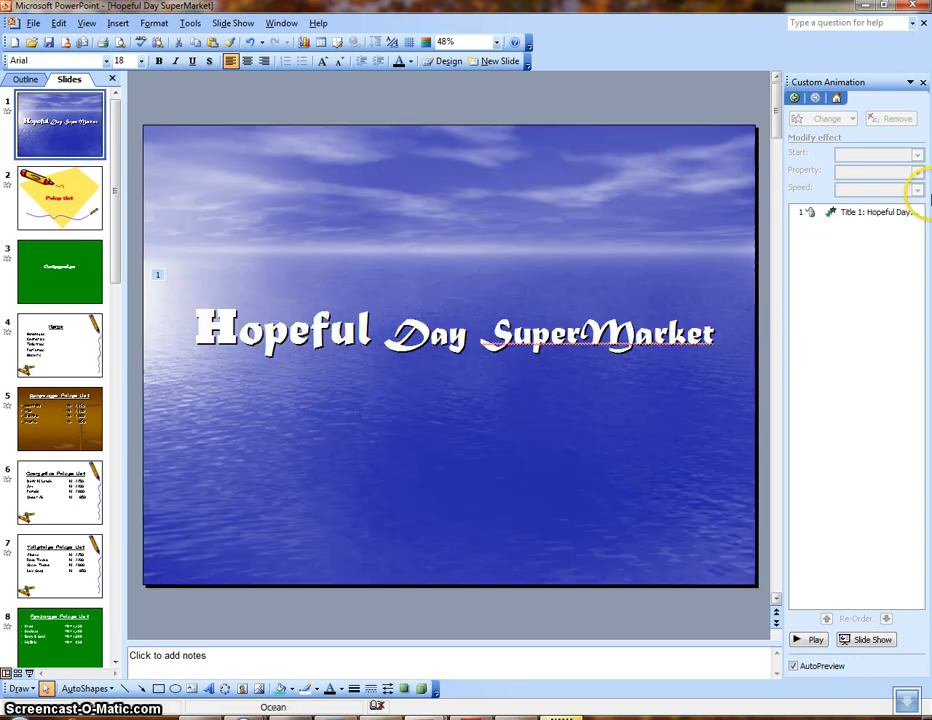
pyautogui.click(870, 214)
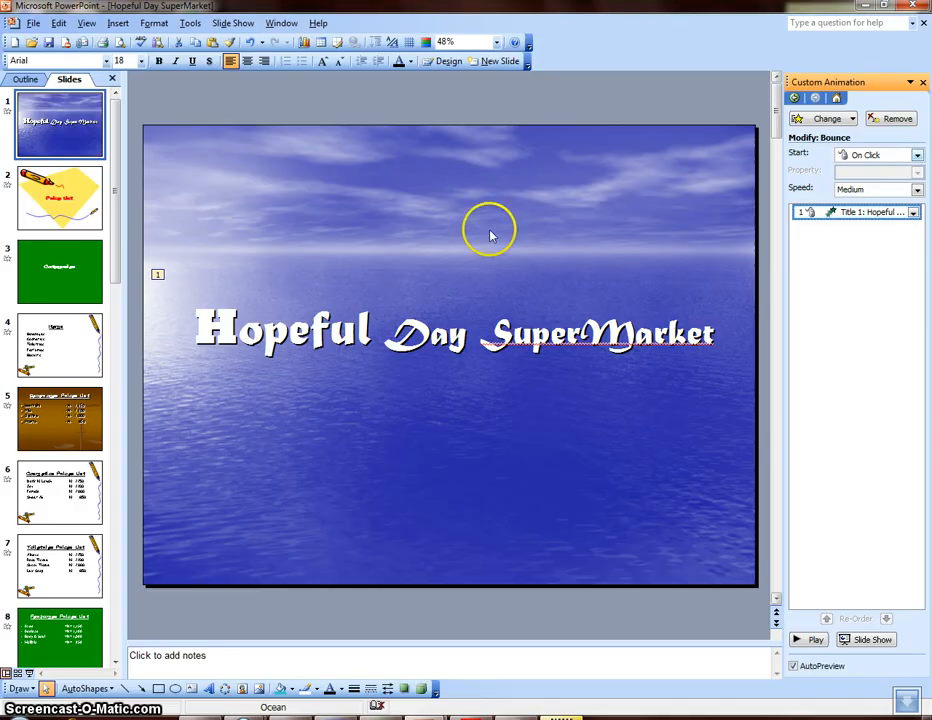
pyautogui.press('F5')
pyautogui.click(555, 240)
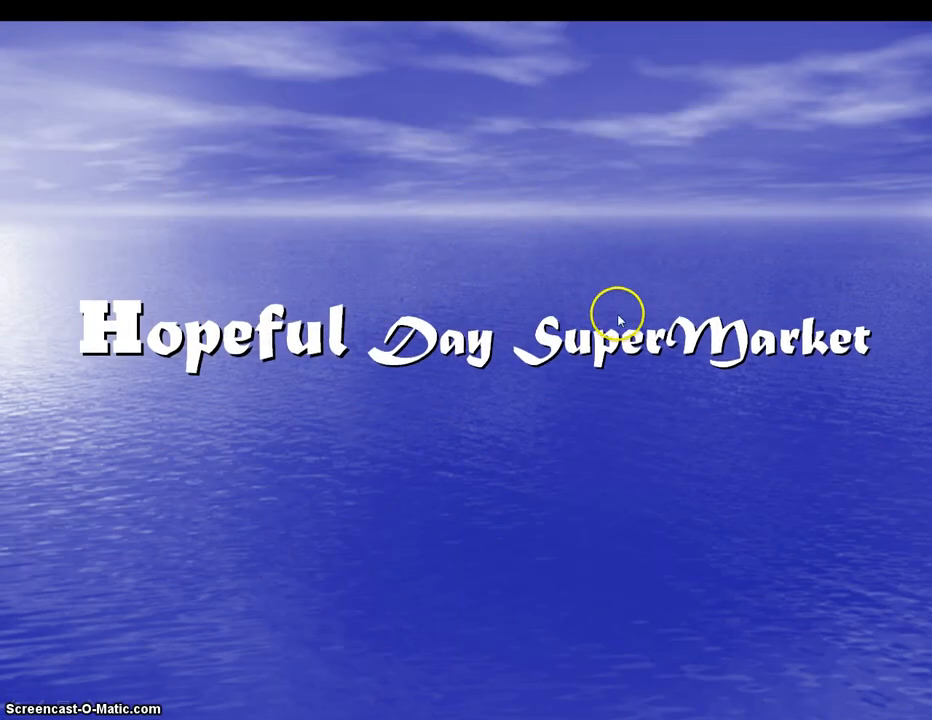
# End the slide show and move to slide 2 with the Price List title
pyautogui.click(618, 320)
pyautogui.press('Escape')
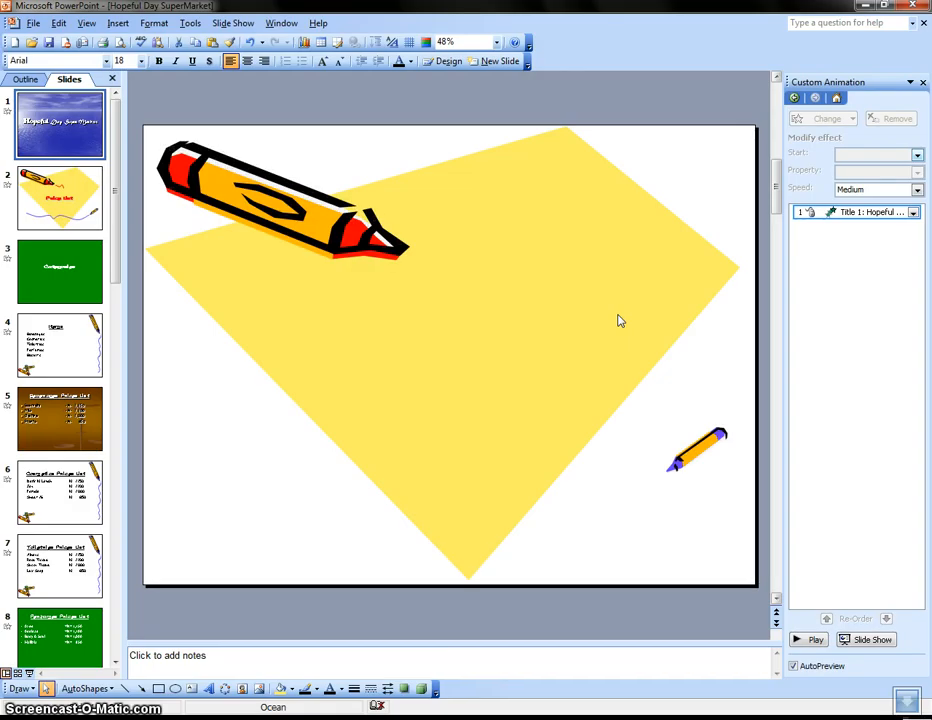
pyautogui.click(56, 200)
pyautogui.click(490, 360)
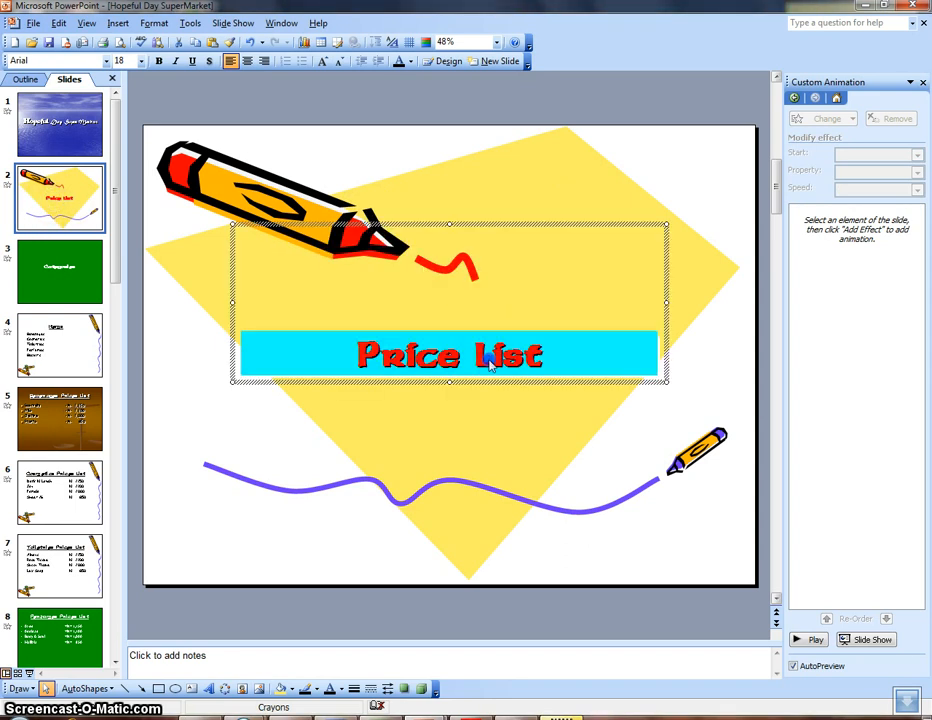
pyautogui.tripleClick(490, 362)
pyautogui.click(56, 127)
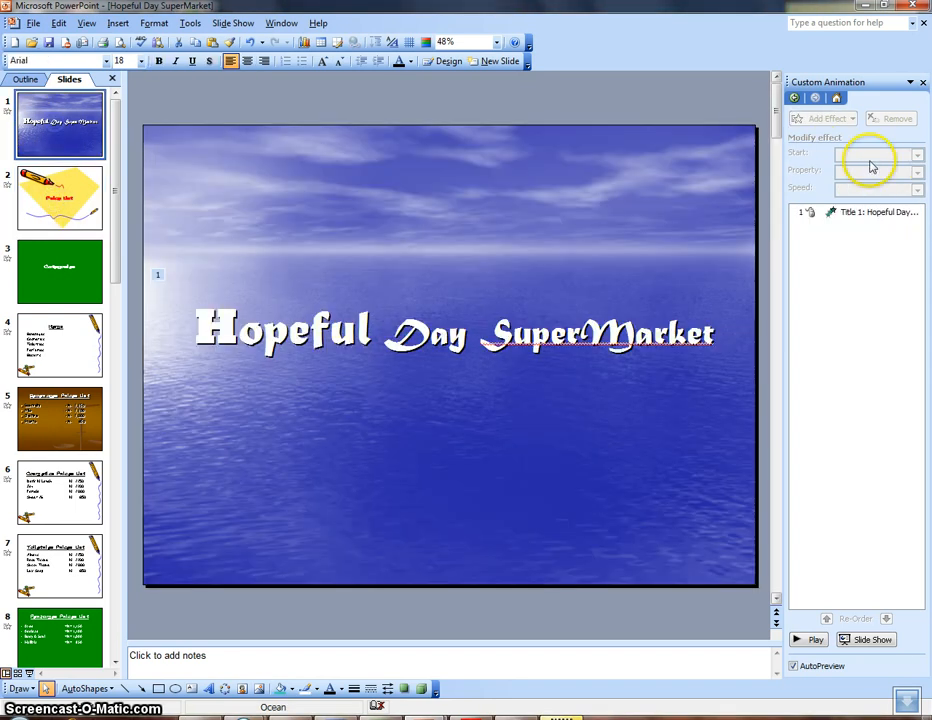
pyautogui.click(70, 212)
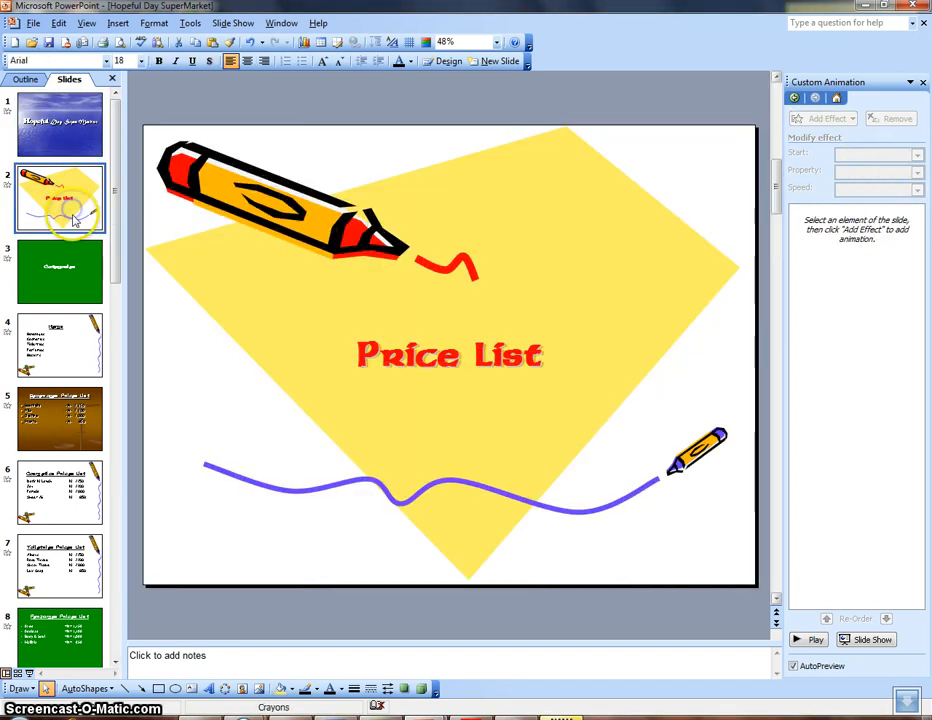
# Apply the Grow & Turn exit effect to slide 2's Price List title and set its speed to Medium
pyautogui.tripleClick(499, 354)
pyautogui.click(840, 119)
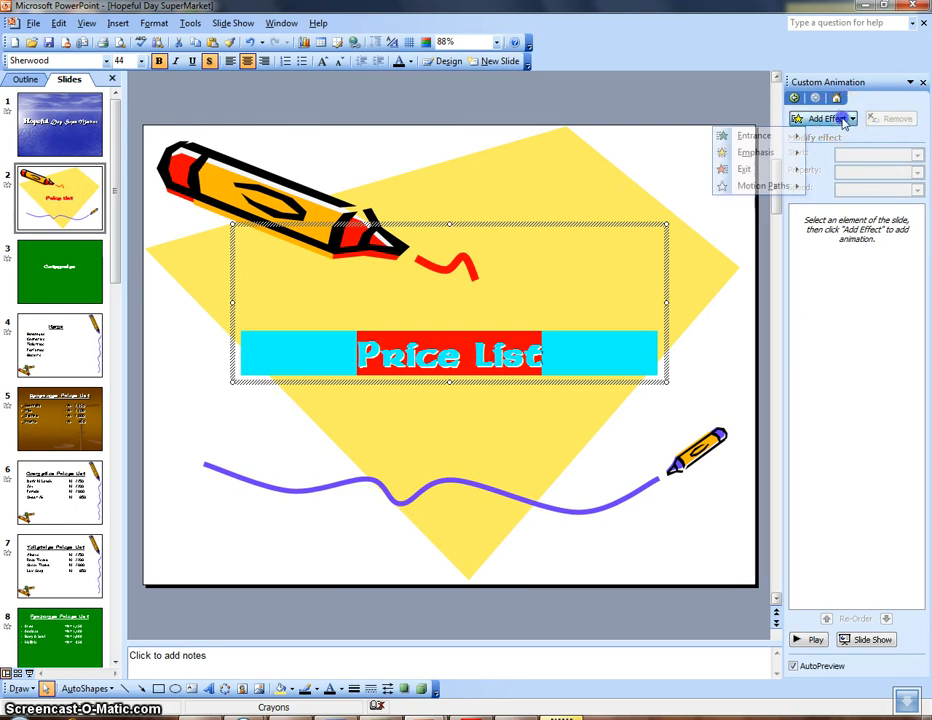
pyautogui.moveTo(758, 170)
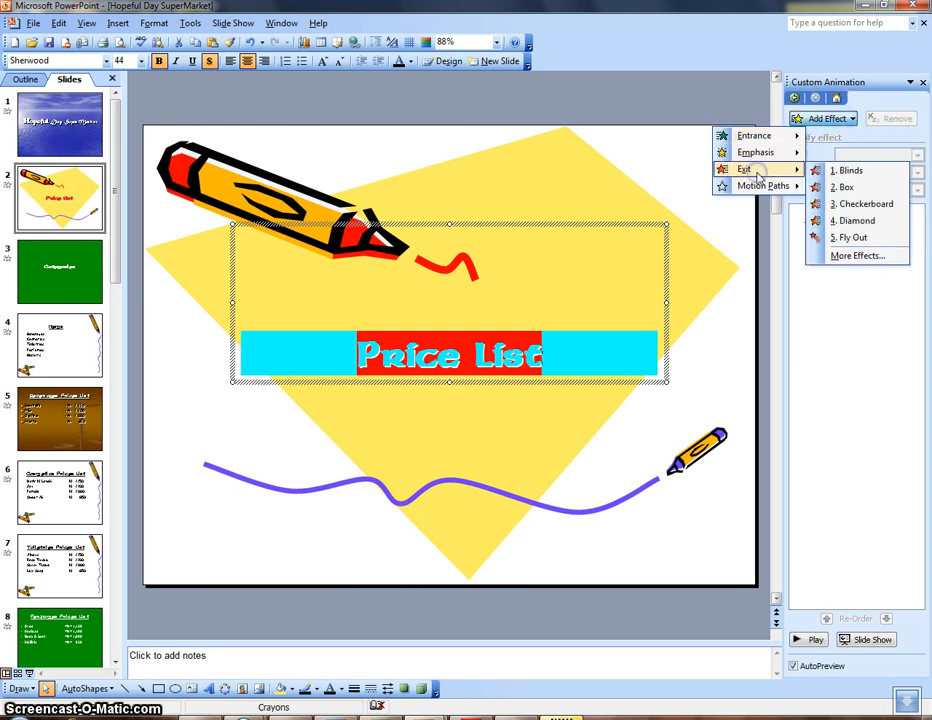
pyautogui.click(890, 261)
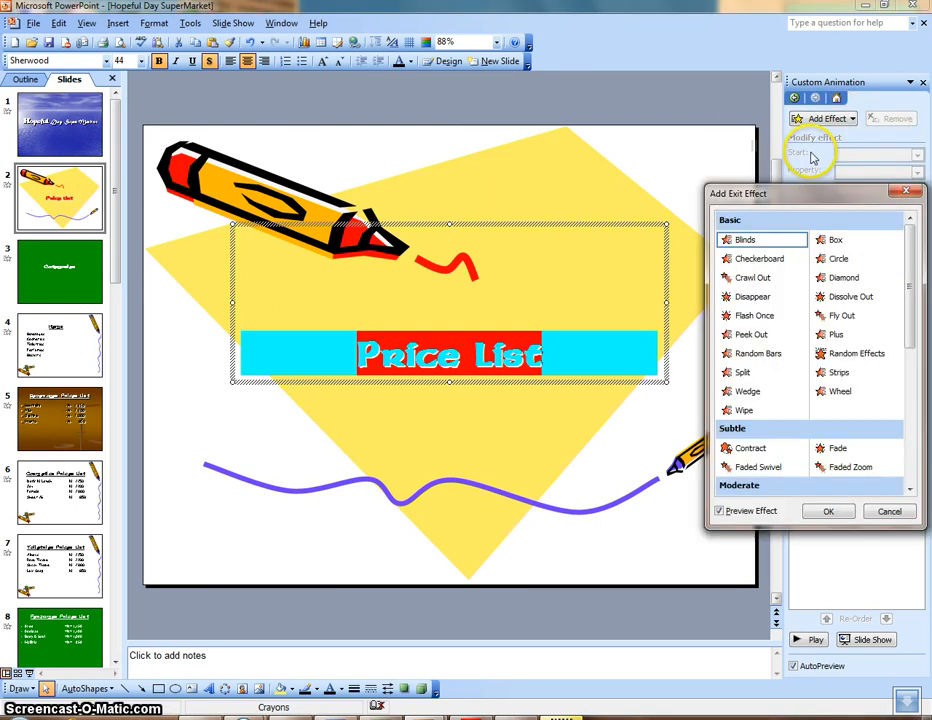
pyautogui.moveTo(913, 287); pyautogui.dragTo(905, 395)
pyautogui.click(755, 279)
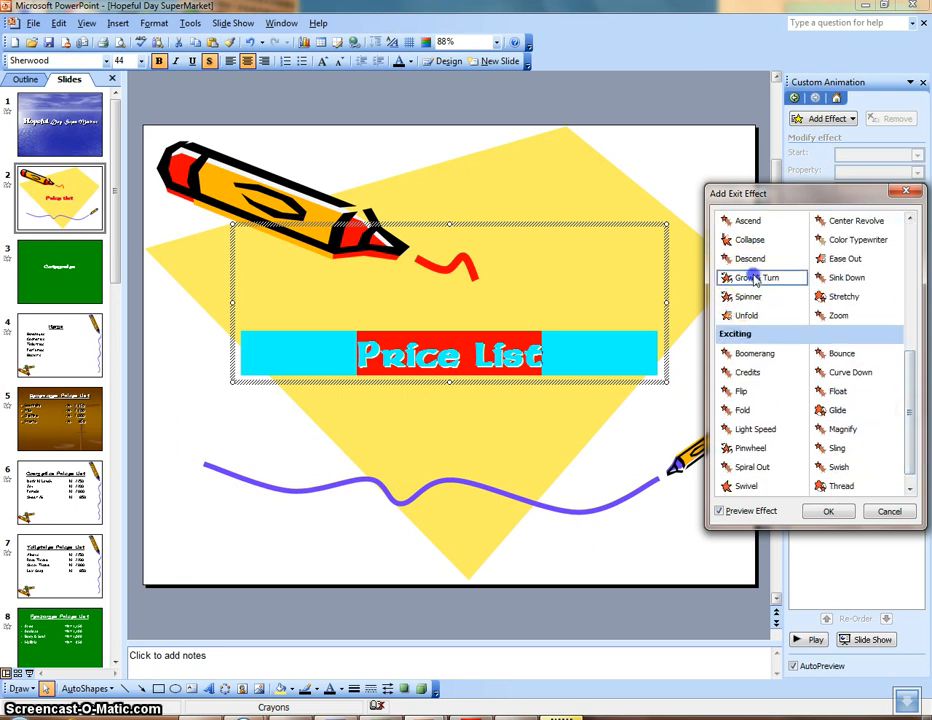
pyautogui.click(826, 513)
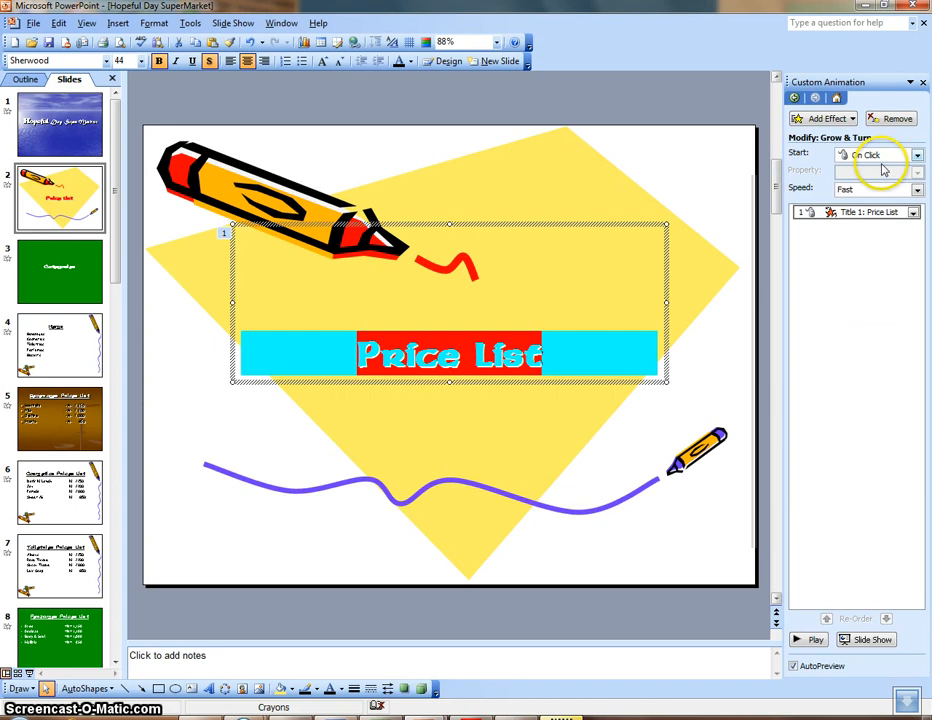
pyautogui.click(917, 189)
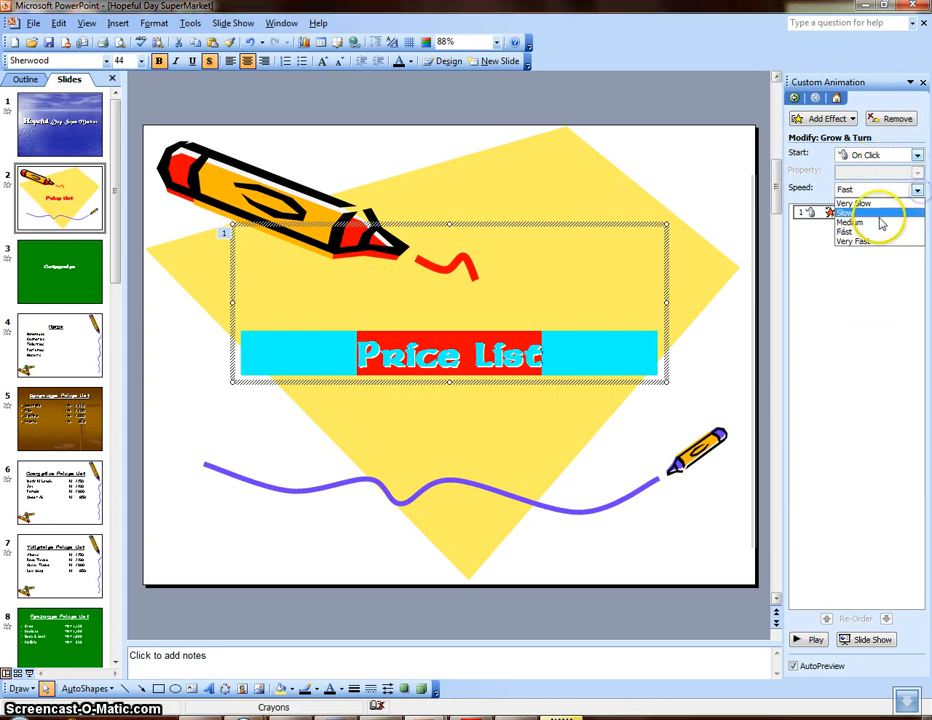
pyautogui.click(876, 223)
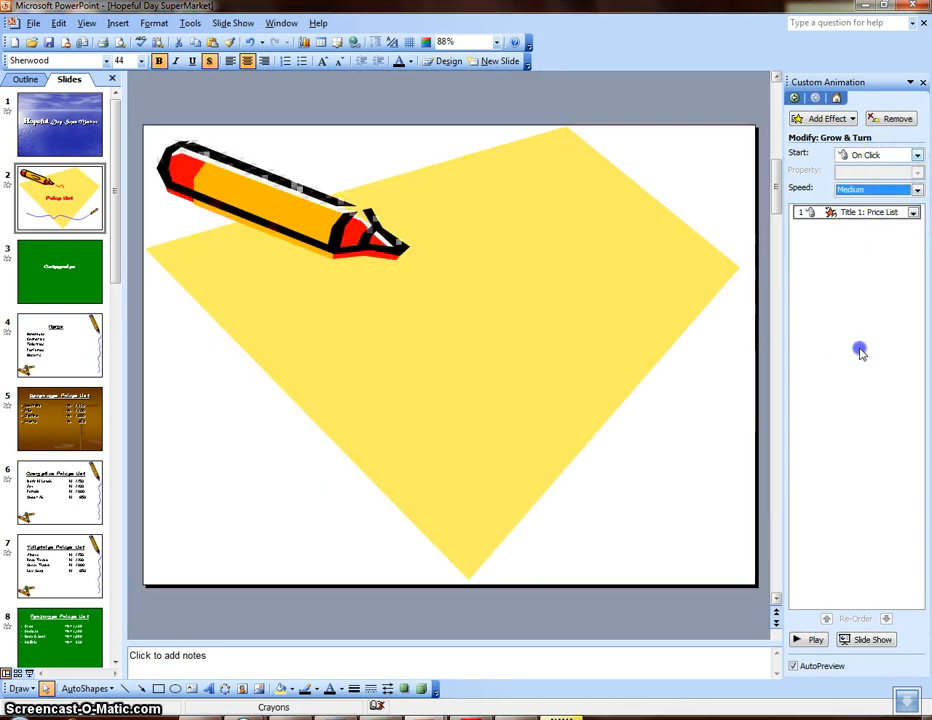
# Run the slide show from the beginning, advance through the title animations on slides 1 and 2, and end the show
pyautogui.press('F5')
pyautogui.click(532, 248)
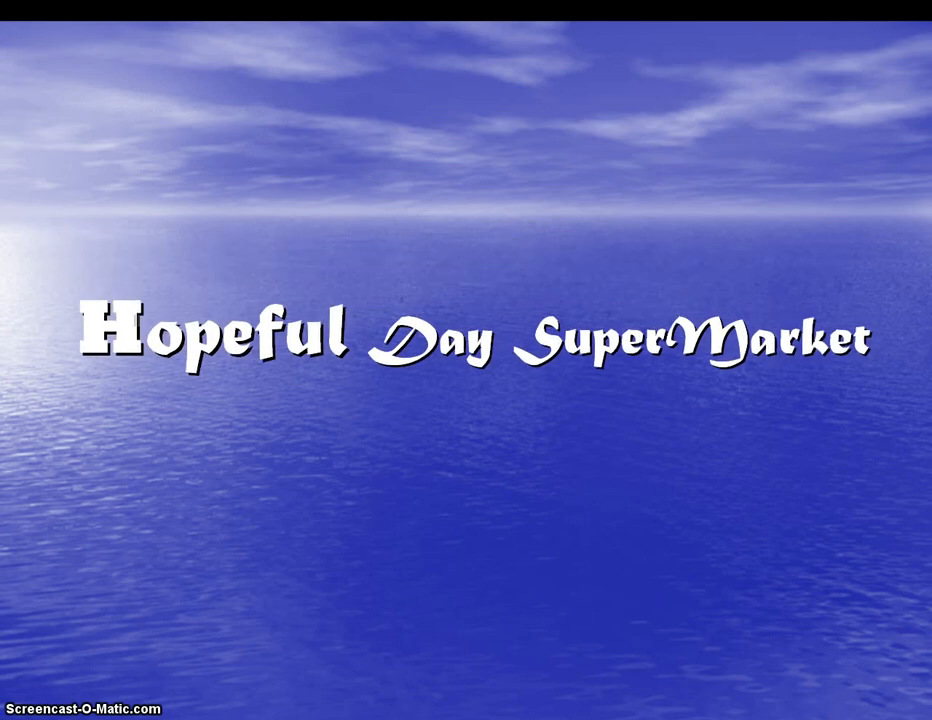
pyautogui.click(532, 248)
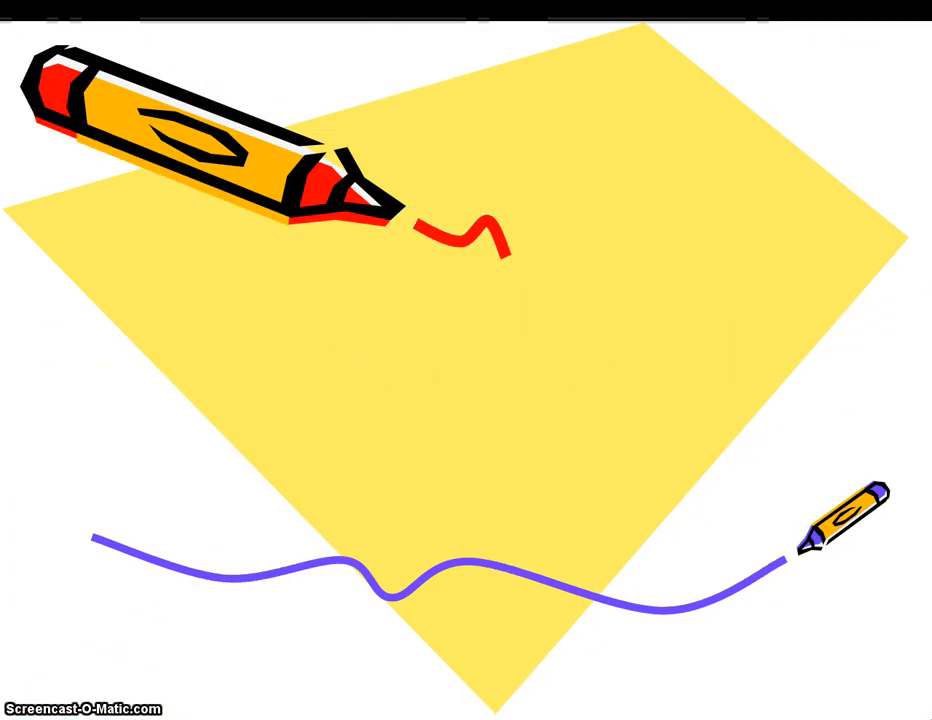
pyautogui.press('Escape')
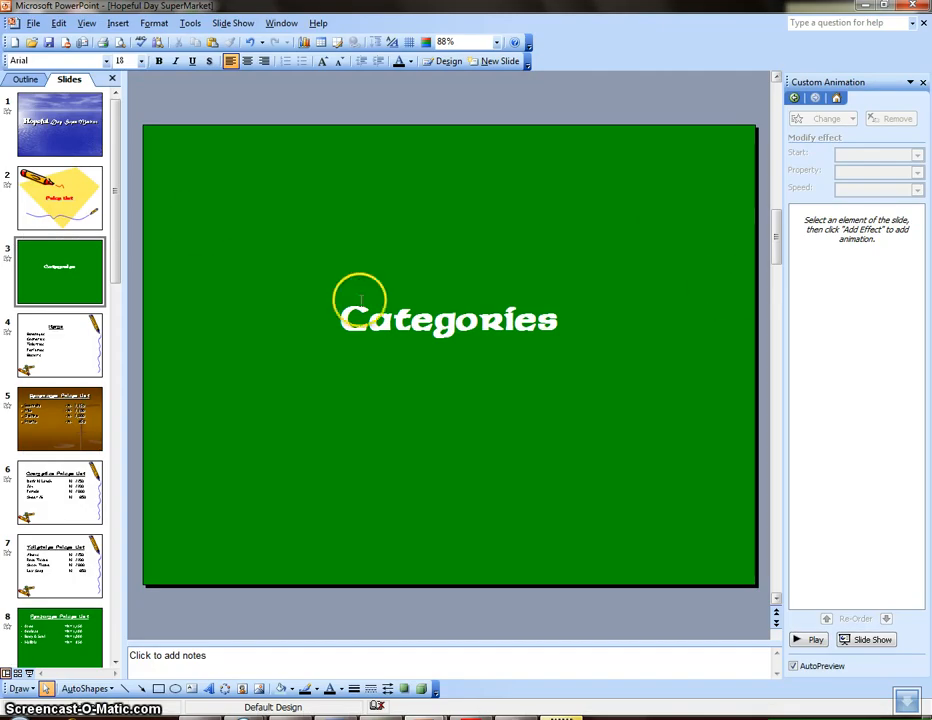
# In slide 1's transition settings, enable advancing on mouse click and turn off automatic advance
pyautogui.click(58, 145)
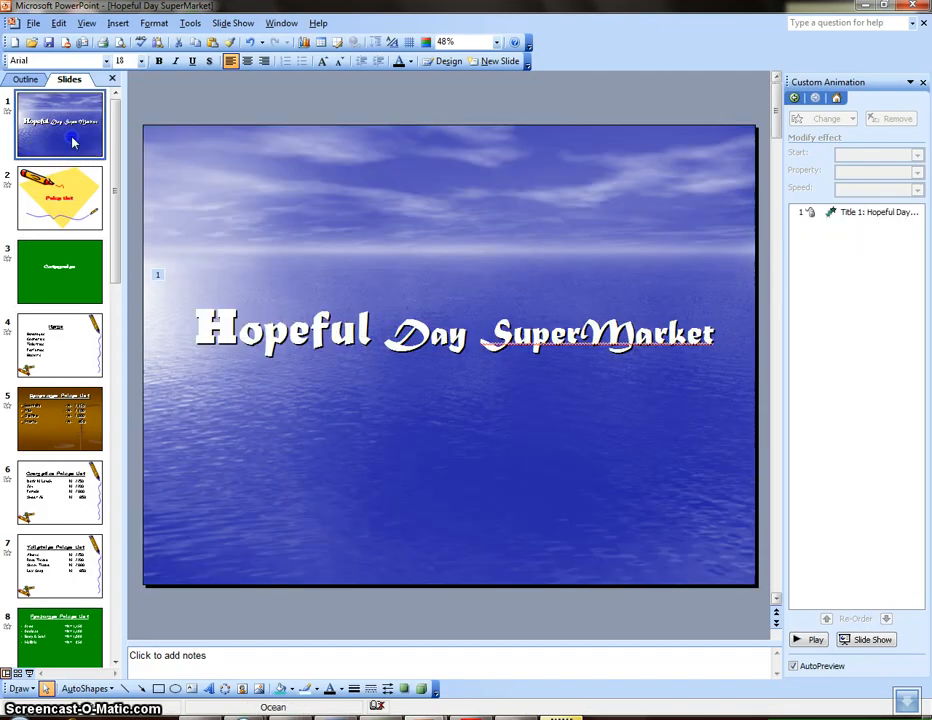
pyautogui.rightClick(619, 197)
pyautogui.click(672, 358)
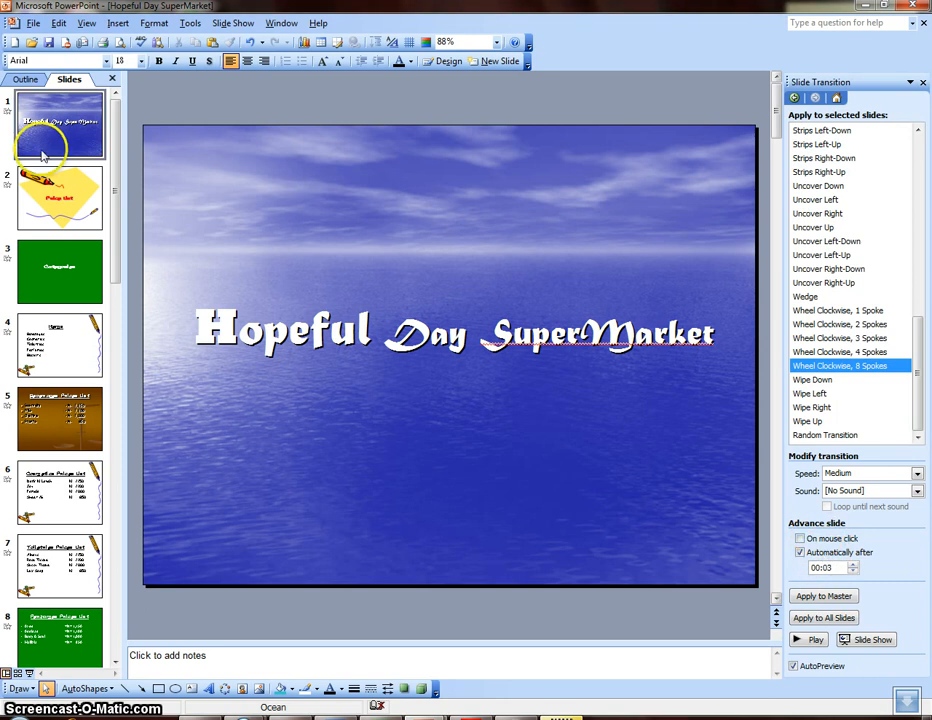
pyautogui.click(72, 228)
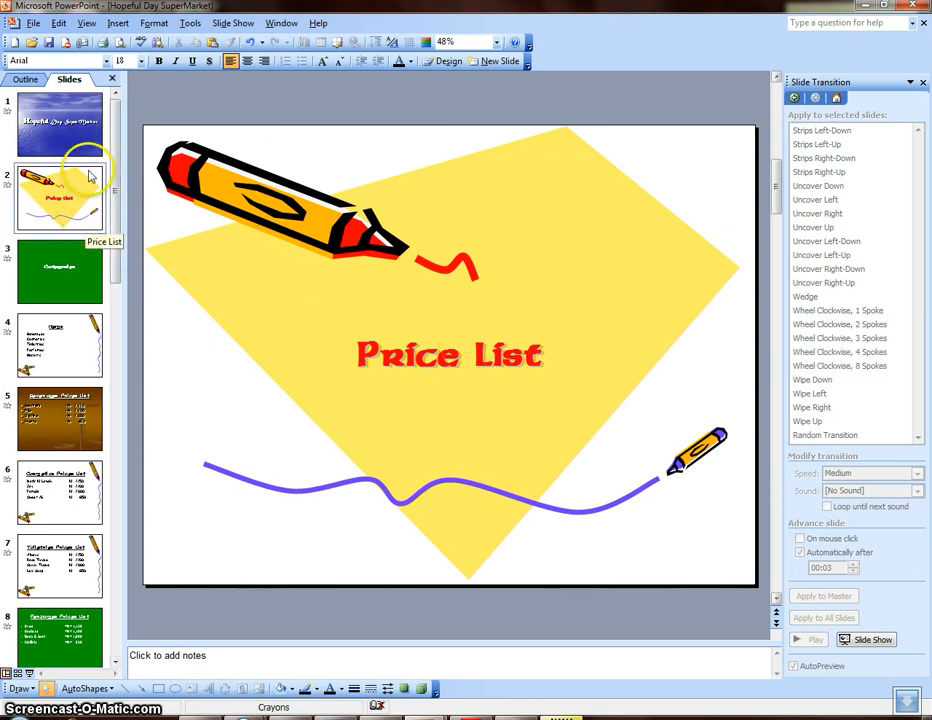
pyautogui.click(75, 112)
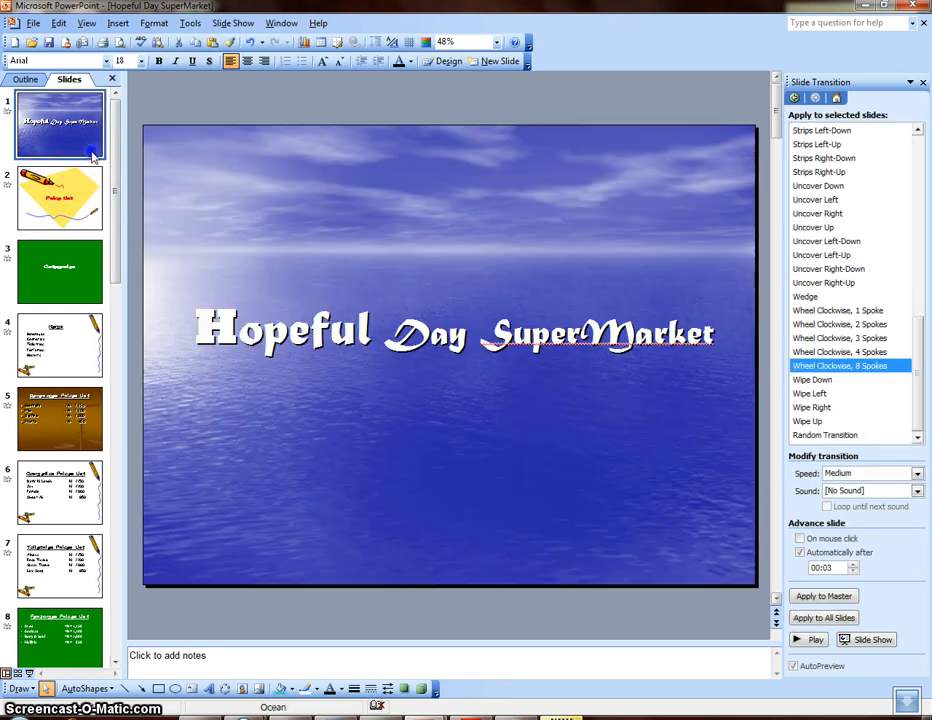
pyautogui.click(800, 539)
pyautogui.click(800, 553)
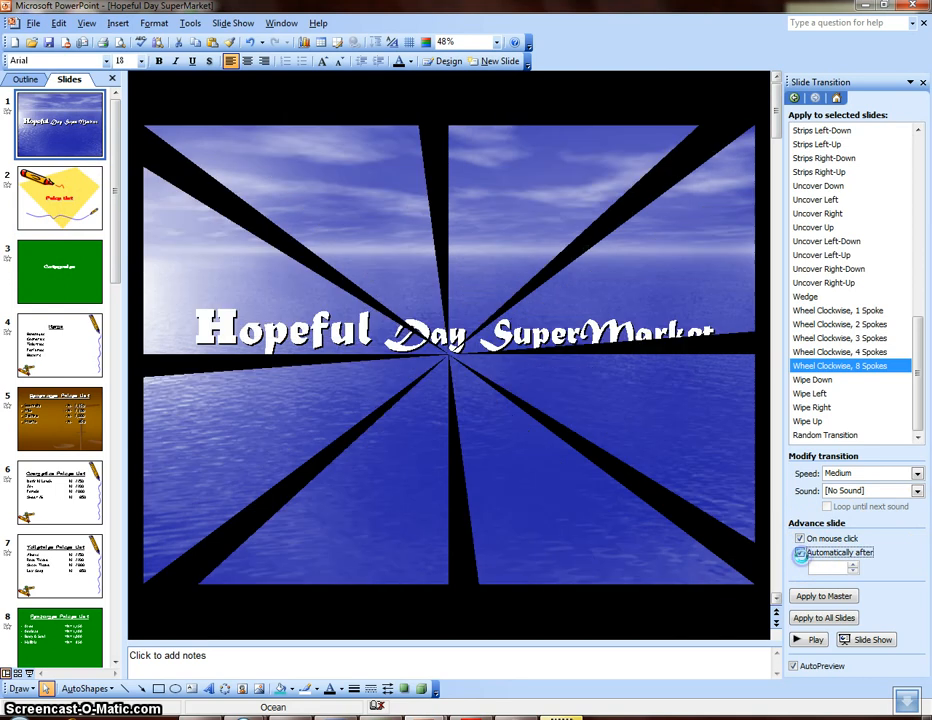
# Turn off automatic advance for slide 2 and make it advance on mouse click
pyautogui.click(64, 214)
pyautogui.click(800, 553)
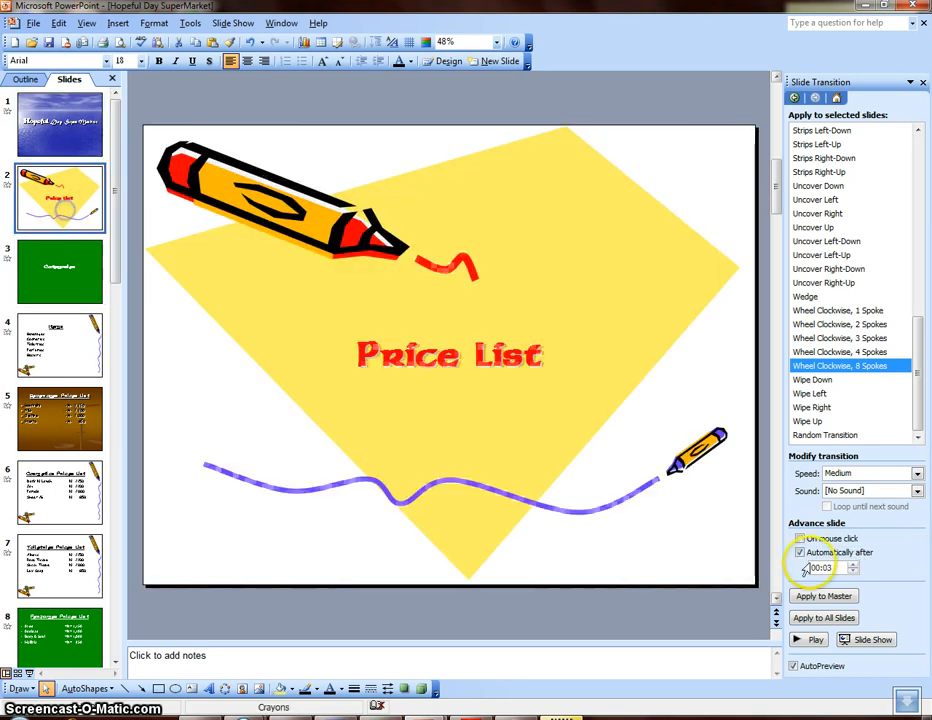
pyautogui.click(800, 539)
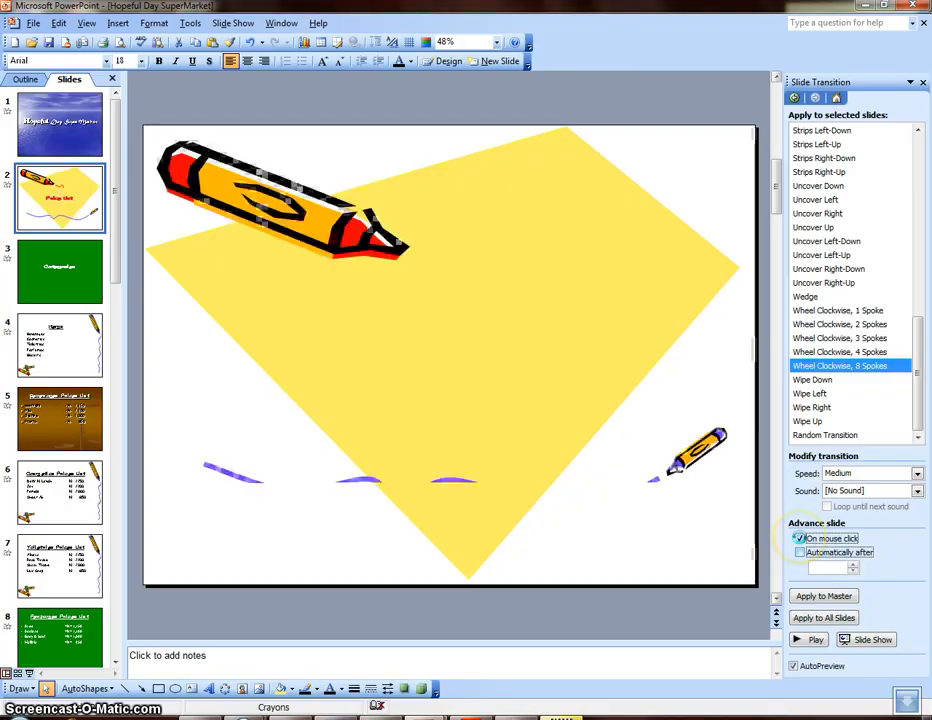
# Run the slide show again, trigger the title animations on slides 1 and 2 by clicking through, and end the show
pyautogui.press('F5')
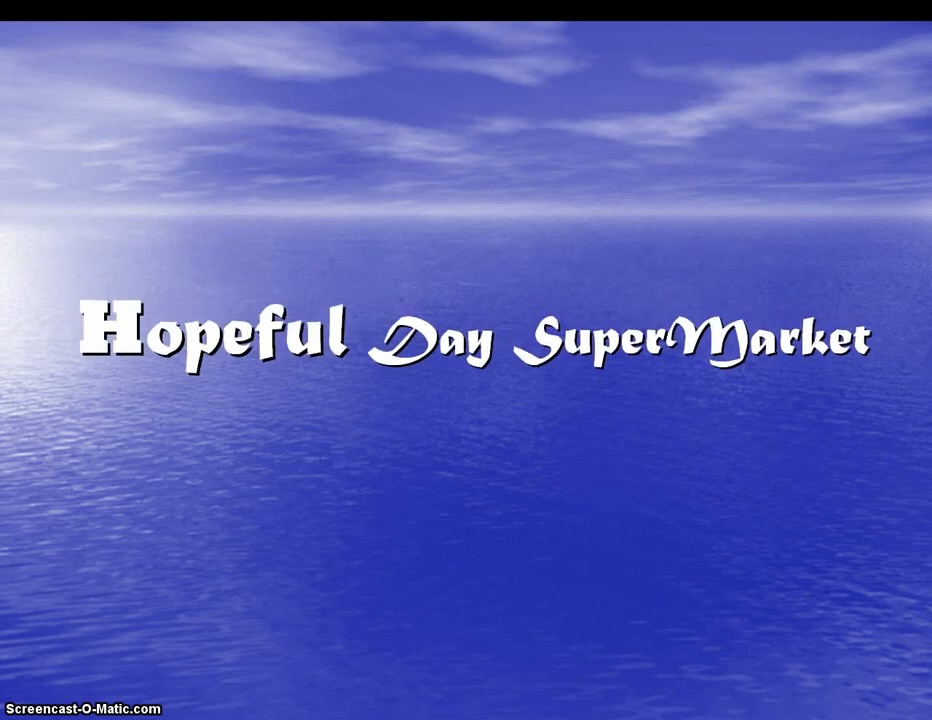
pyautogui.click(568, 415)
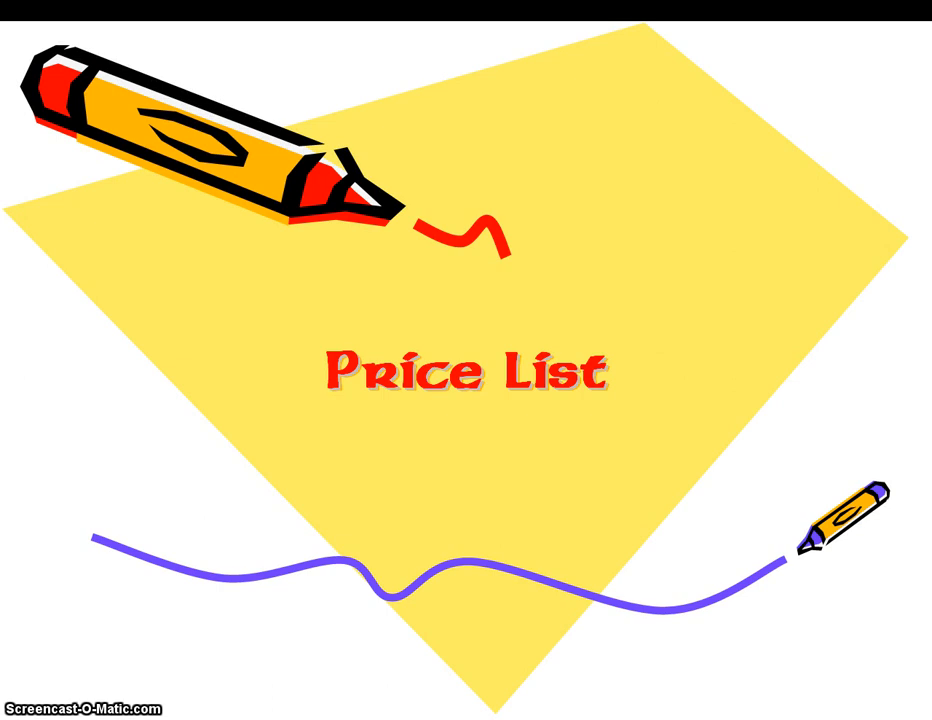
pyautogui.click(733, 475)
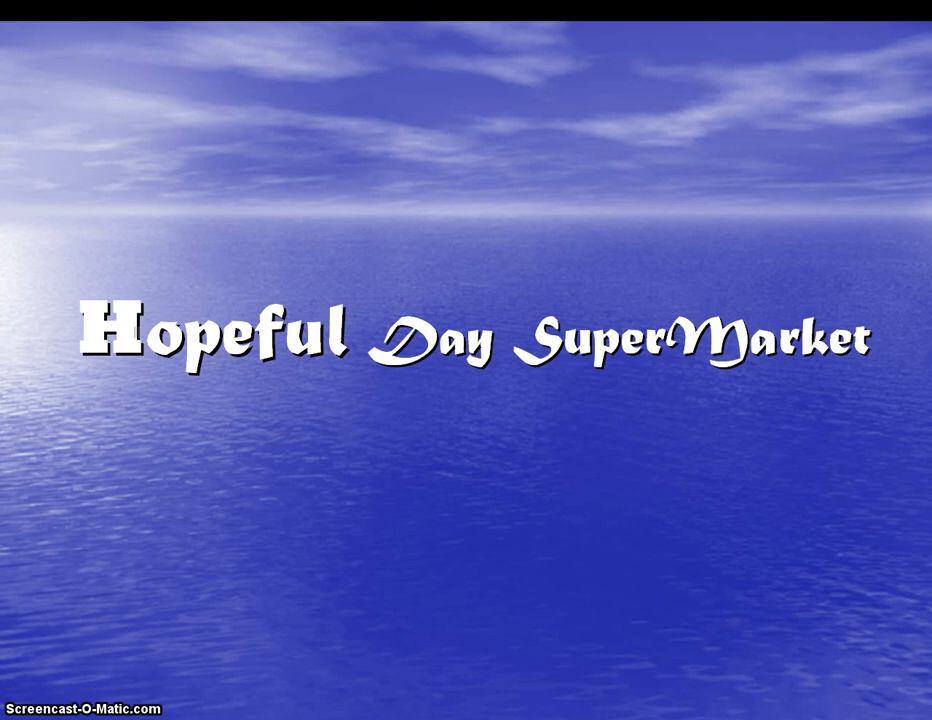
pyautogui.click(732, 475)
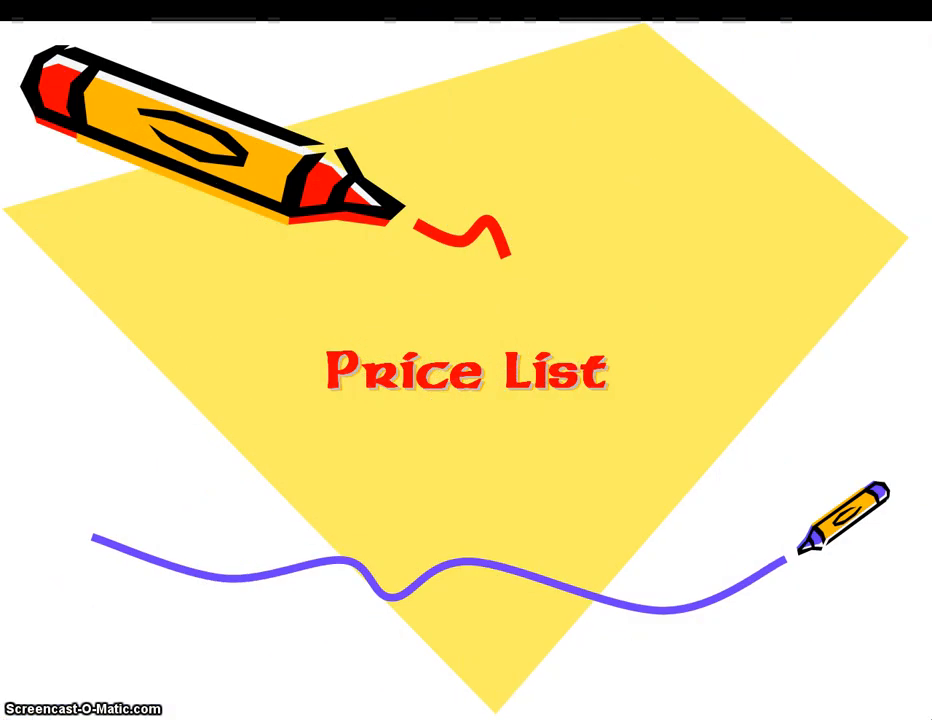
pyautogui.click(733, 475)
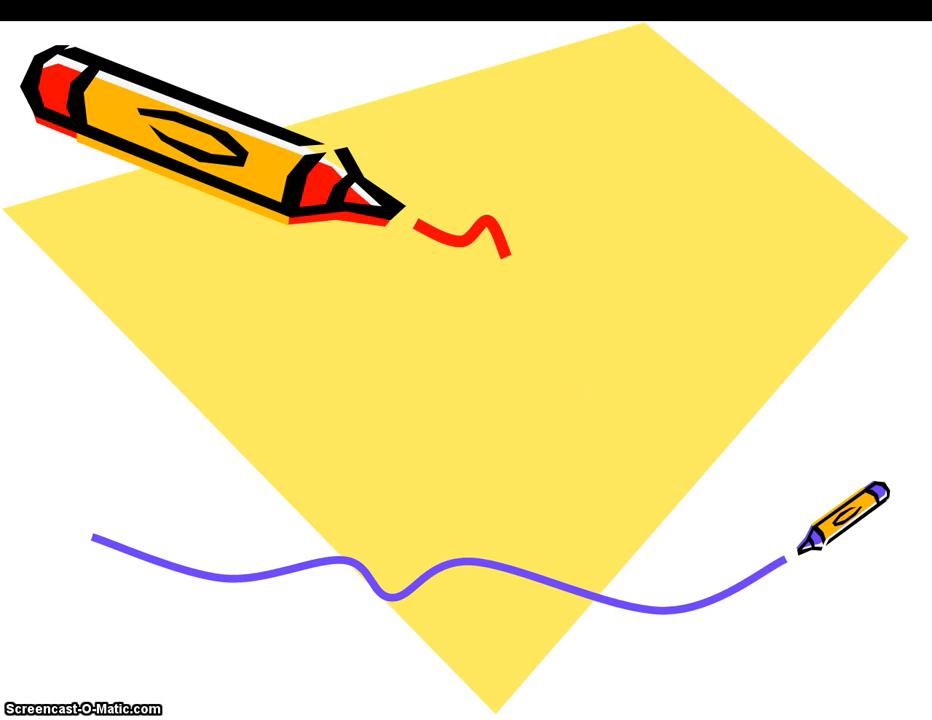
pyautogui.click(732, 475)
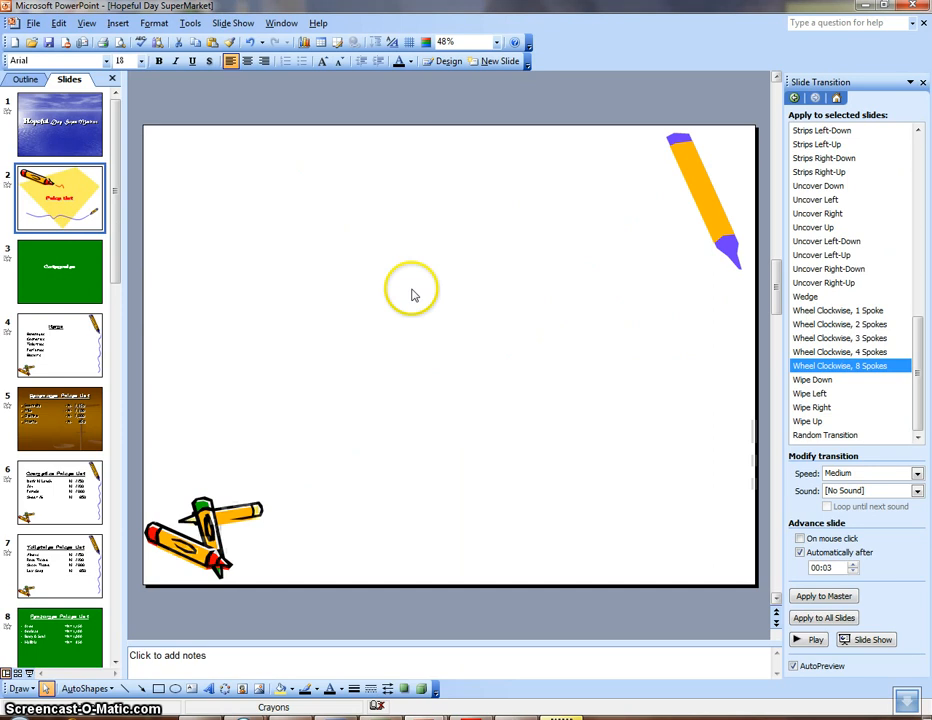
# Open custom animation for slide 3's Categories title and apply the Spin emphasis effect
pyautogui.click(83, 254)
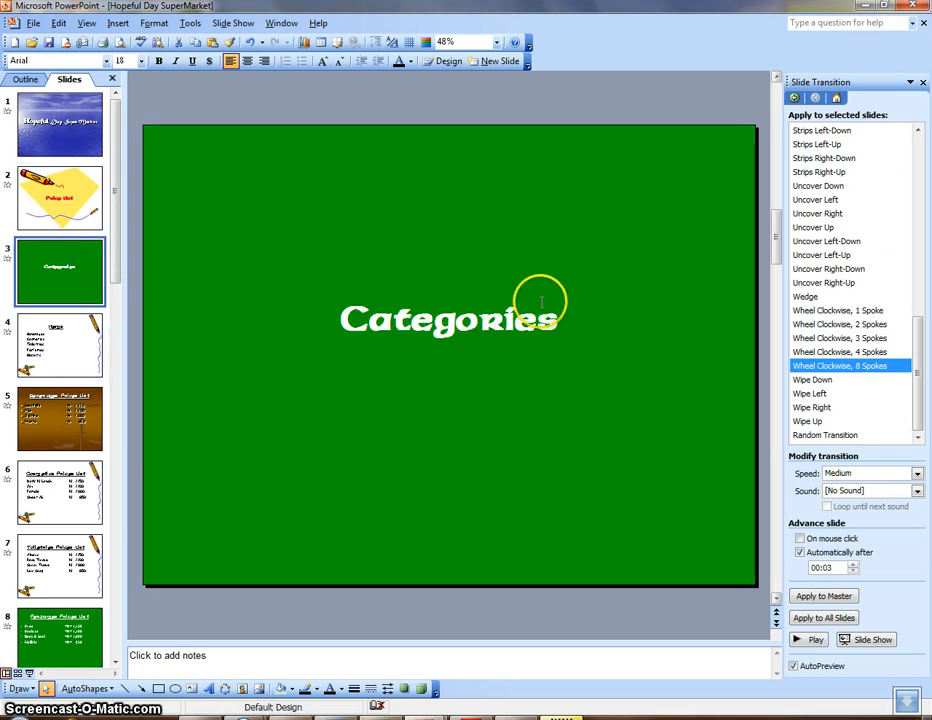
pyautogui.click(503, 318)
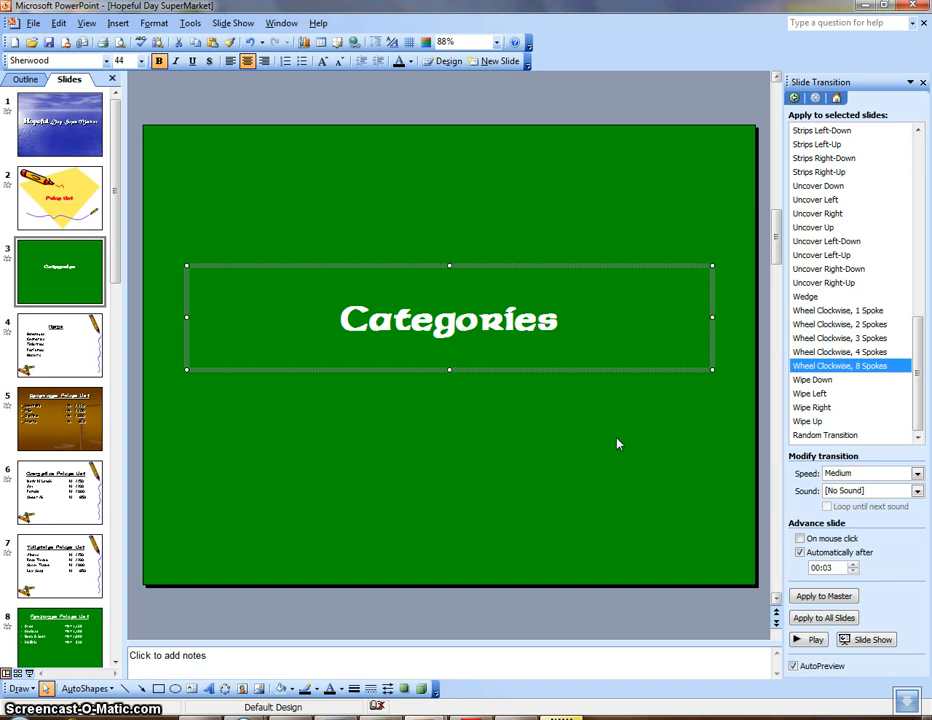
pyautogui.rightClick(628, 266)
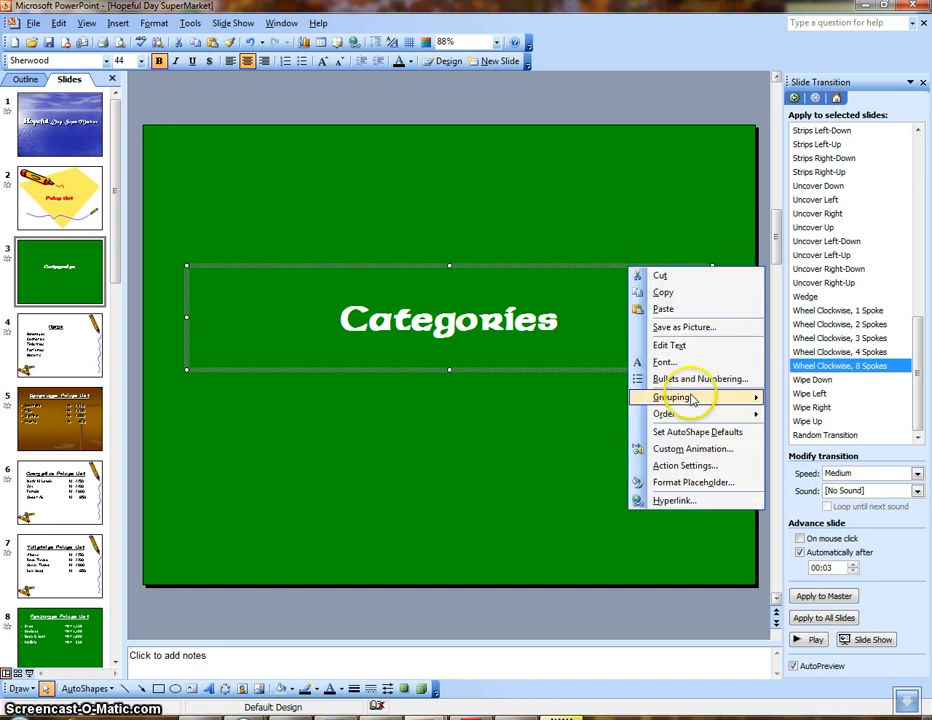
pyautogui.click(675, 447)
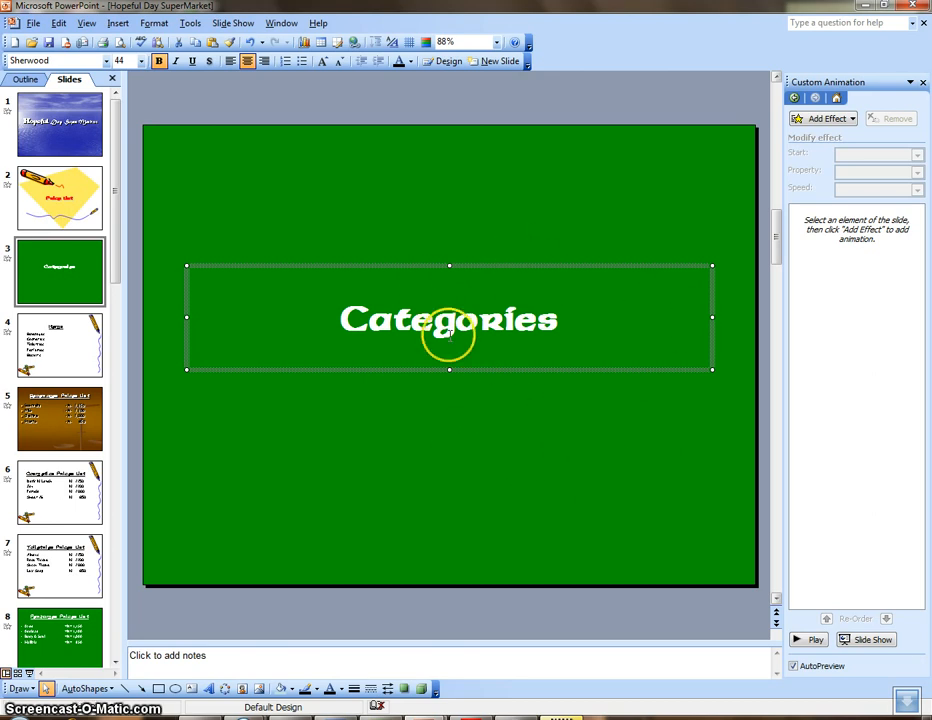
pyautogui.click(846, 121)
pyautogui.moveTo(781, 155)
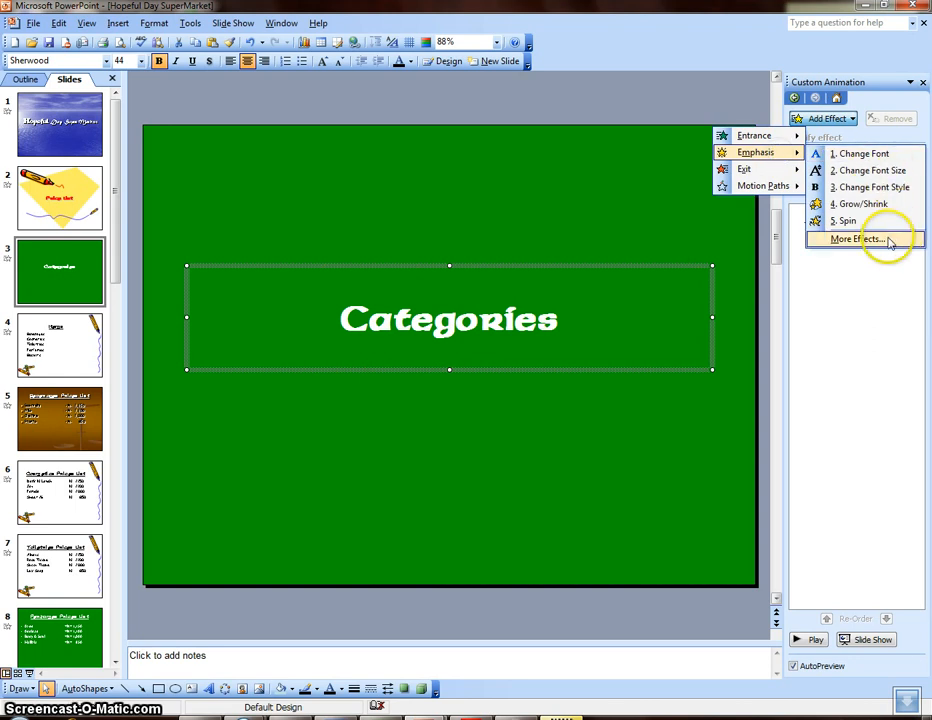
pyautogui.click(879, 221)
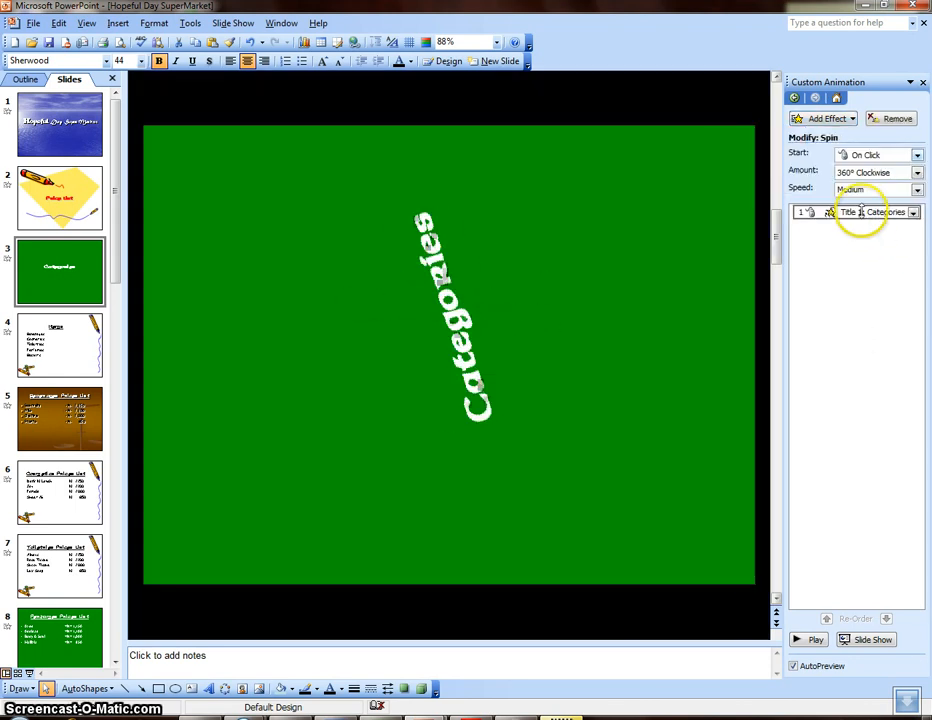
# Look over the emphasis effects offered for the Categories title and select its Spin entry among the slide's animations
pyautogui.click(828, 119)
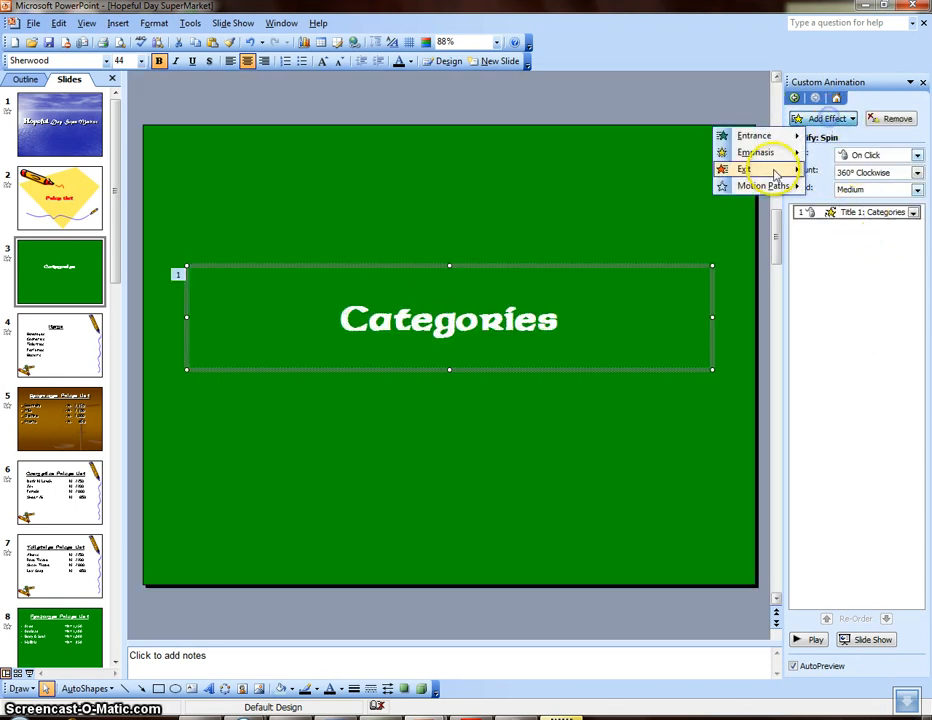
pyautogui.moveTo(772, 153)
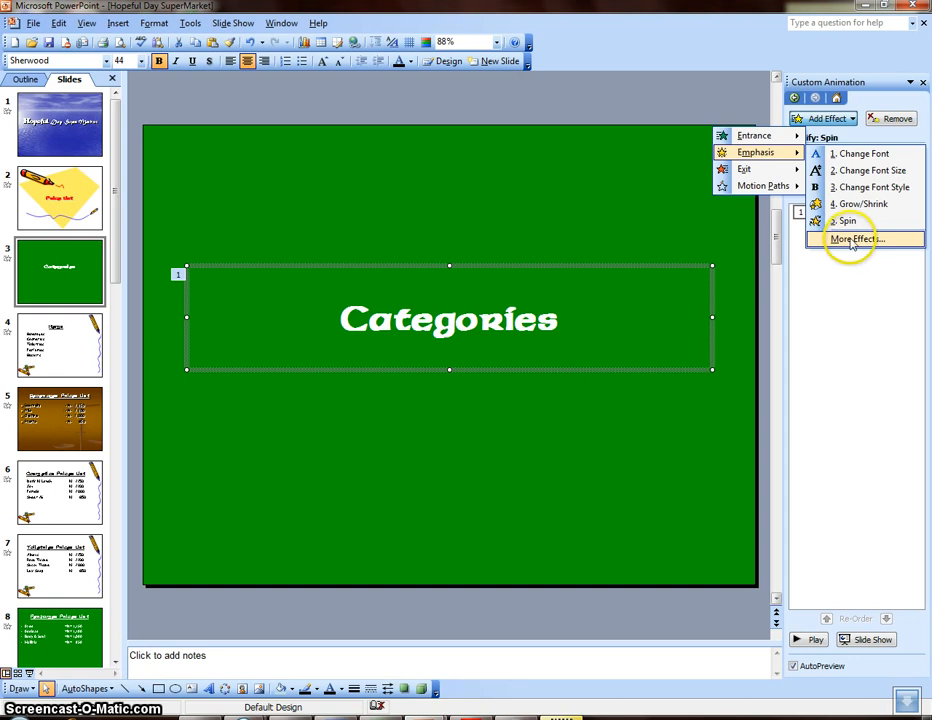
pyautogui.click(828, 322)
pyautogui.click(845, 212)
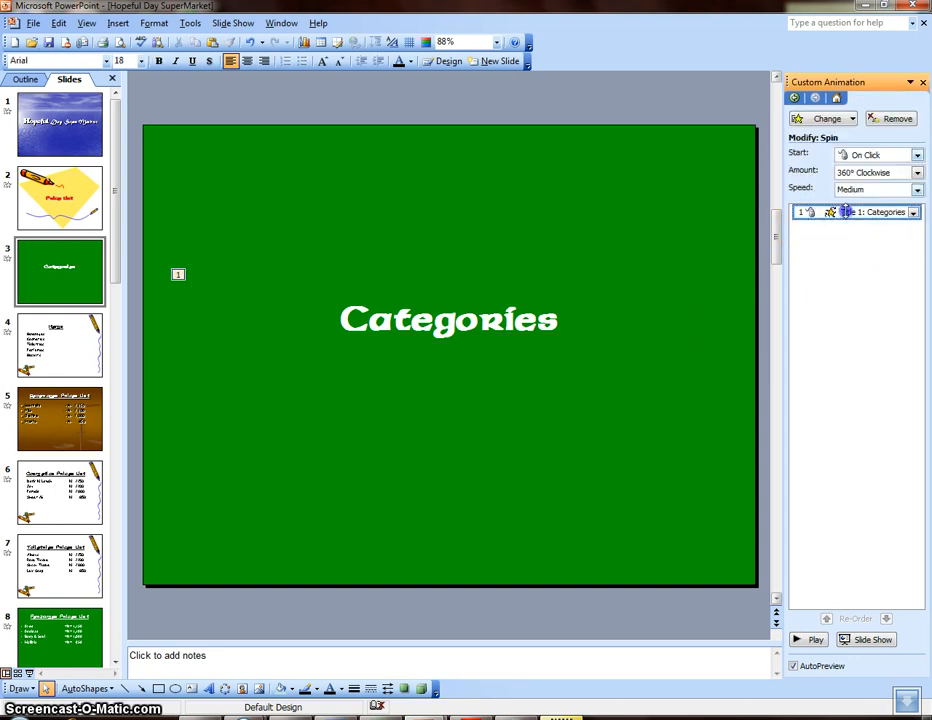